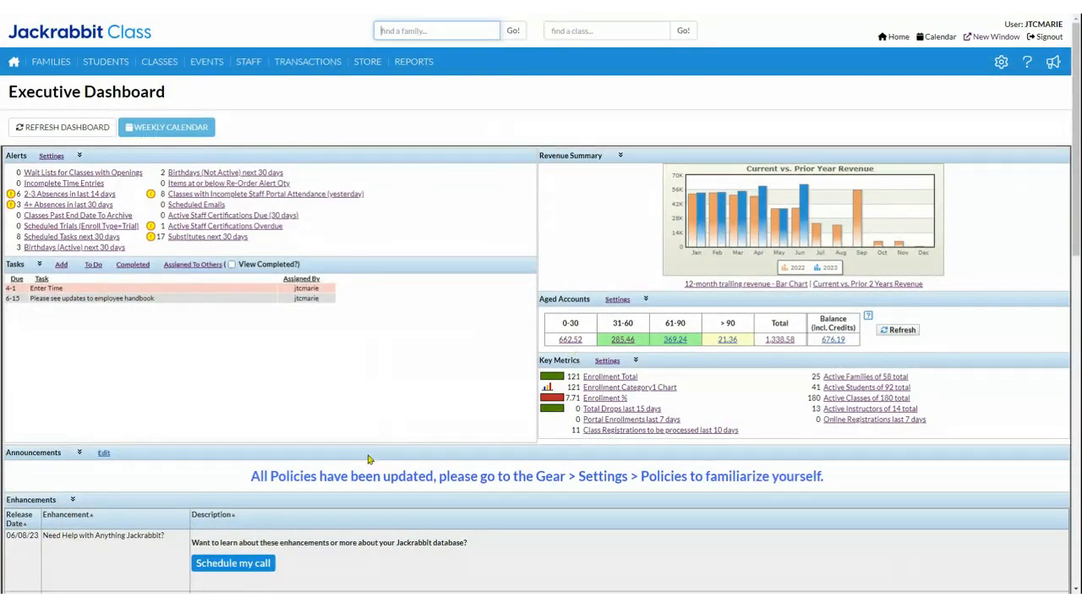
Step: Open the Policies page from the organization's settings
left_click_drag(221, 480, 869, 478)
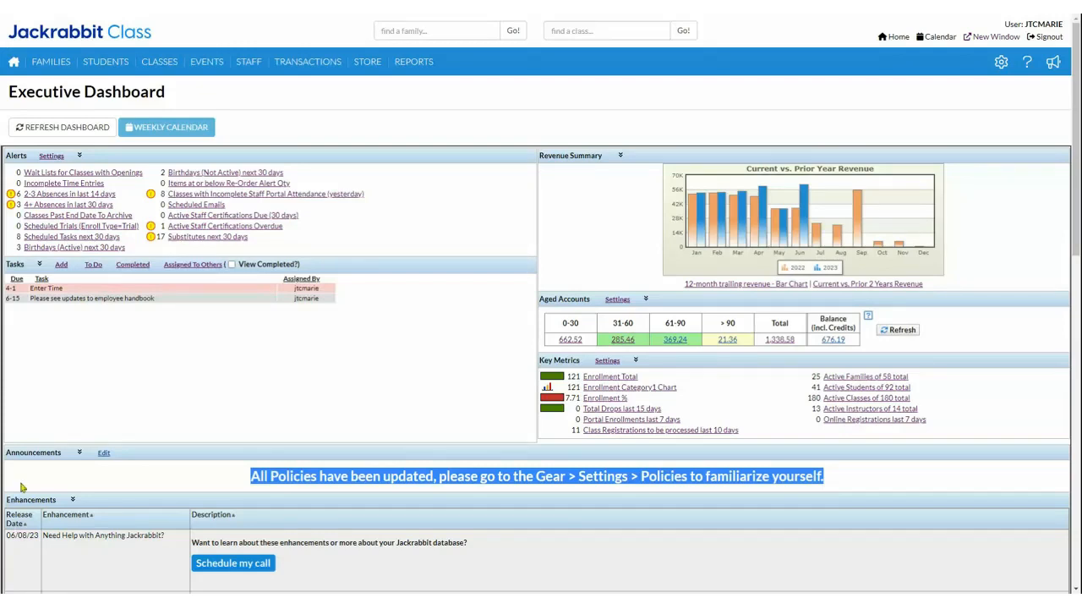
left_click(212, 478)
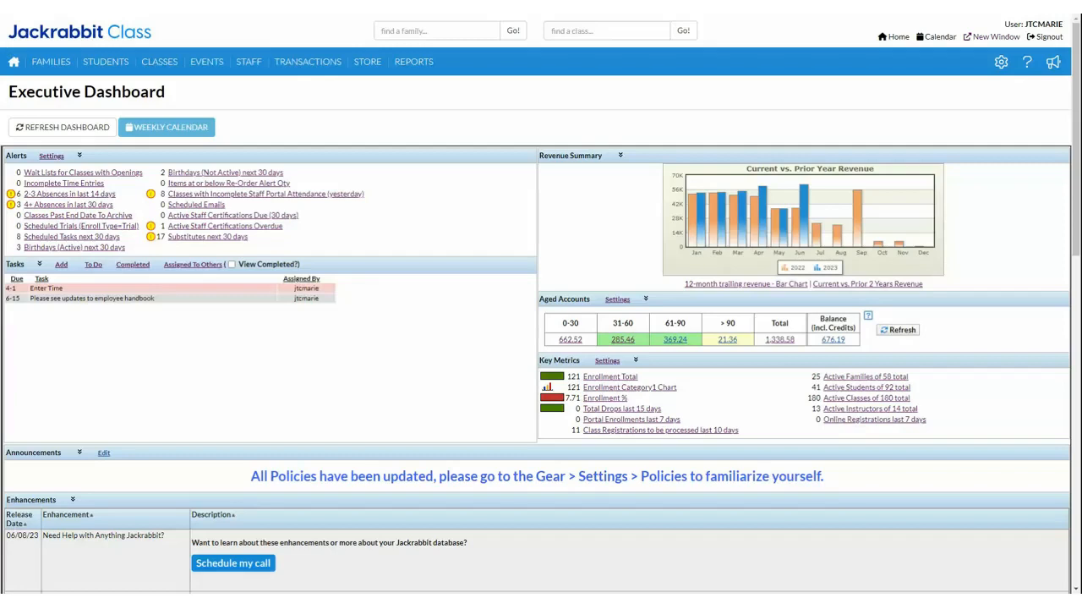
left_click(1001, 63)
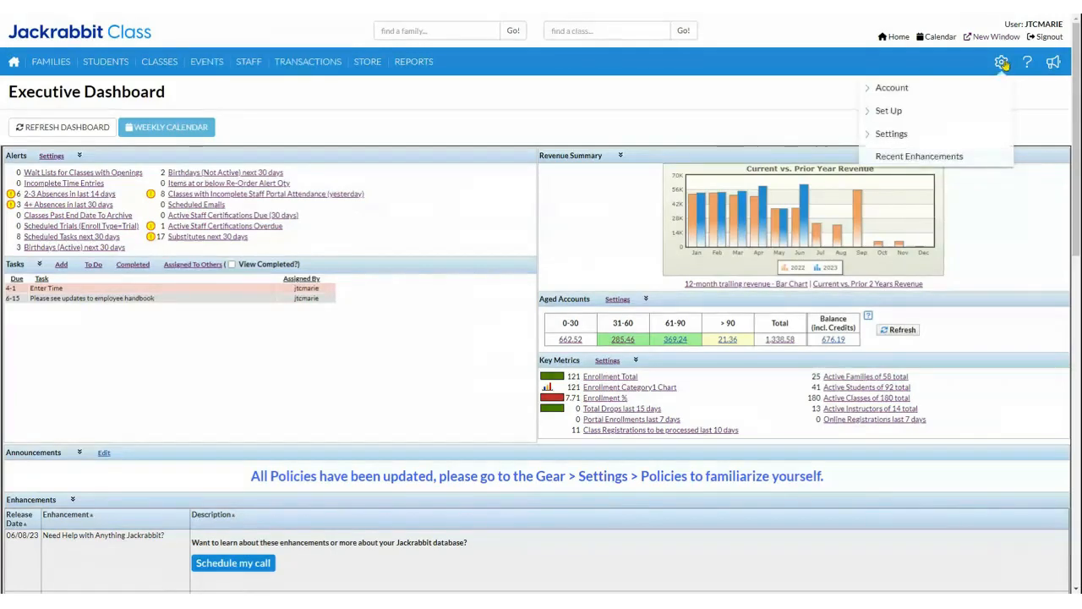
left_click(884, 139)
mouse_move(996, 71)
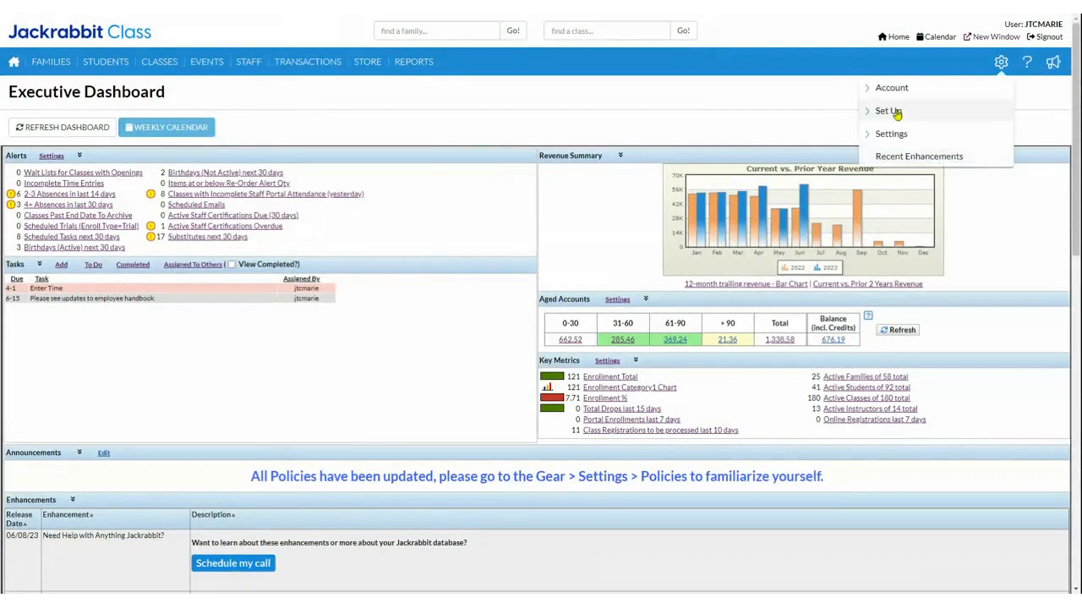
left_click(894, 135)
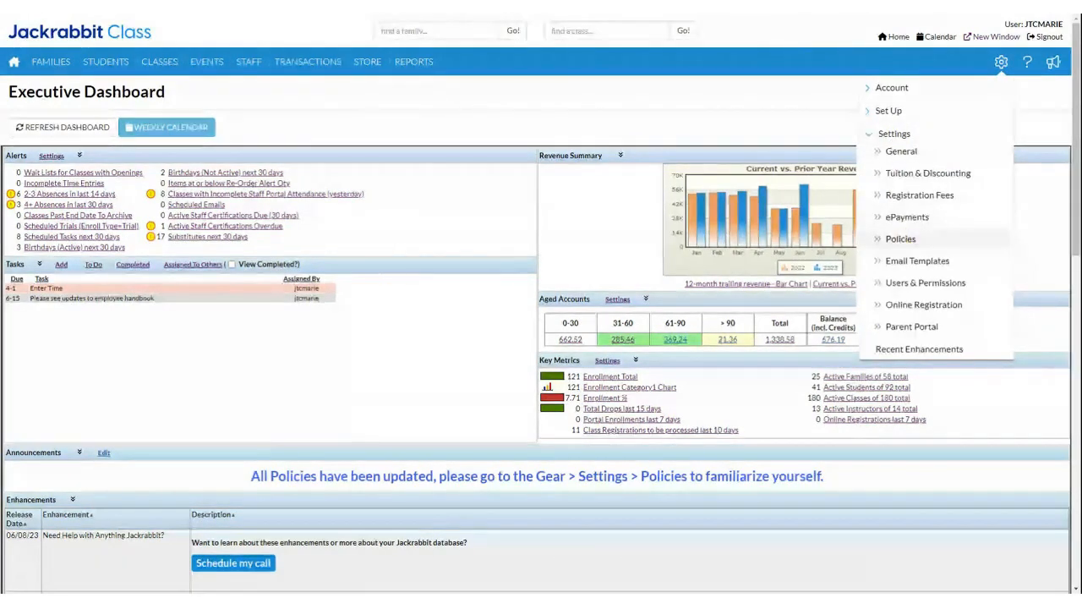
left_click(900, 239)
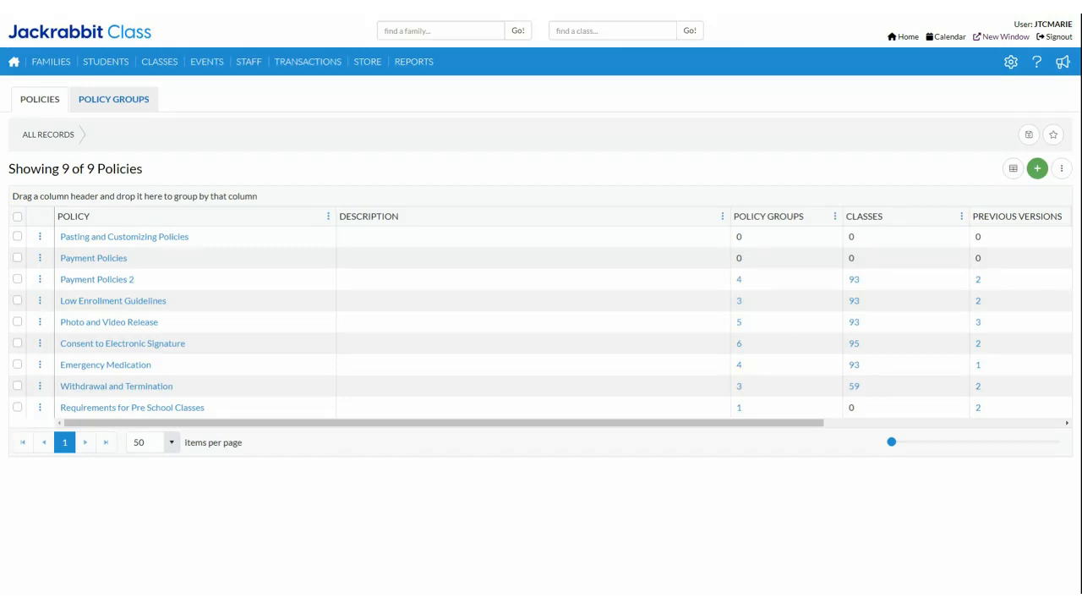
Step: Look over the list of policy groups and return to the list of policies
left_click(110, 106)
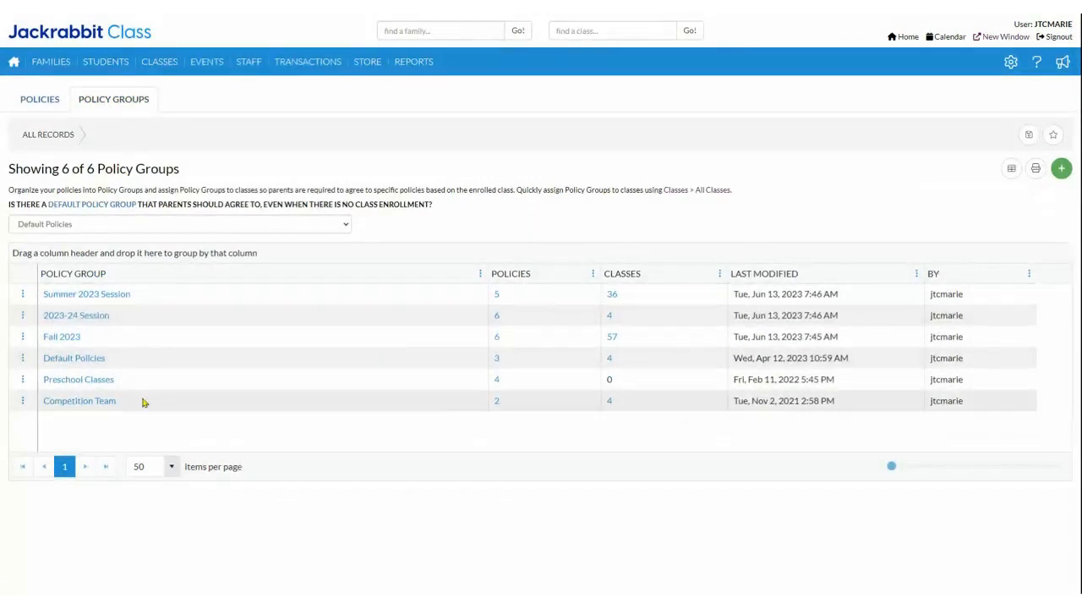
left_click(19, 103)
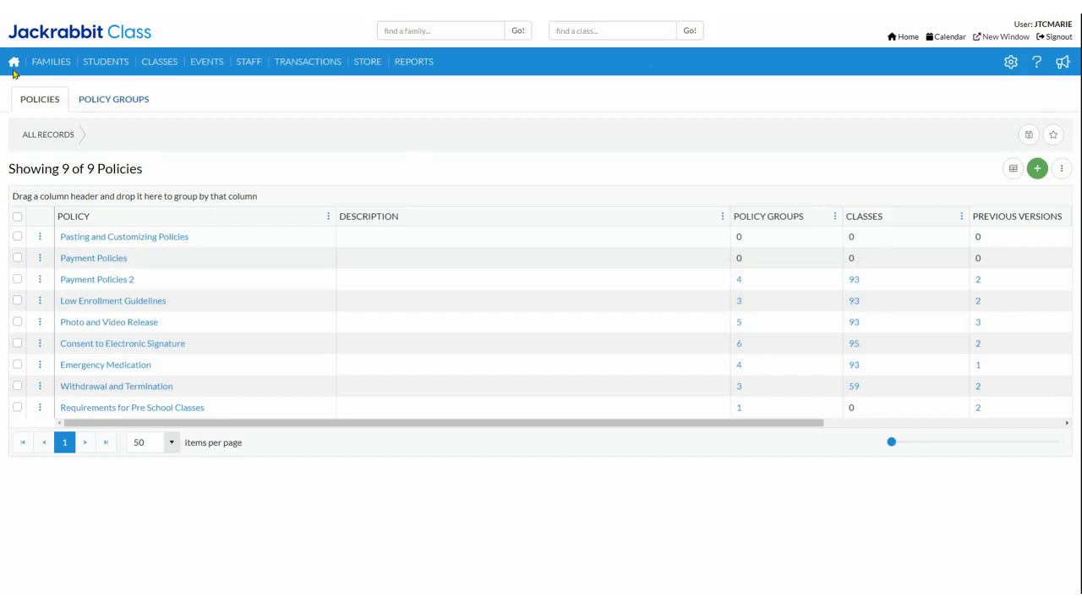
left_click(34, 101)
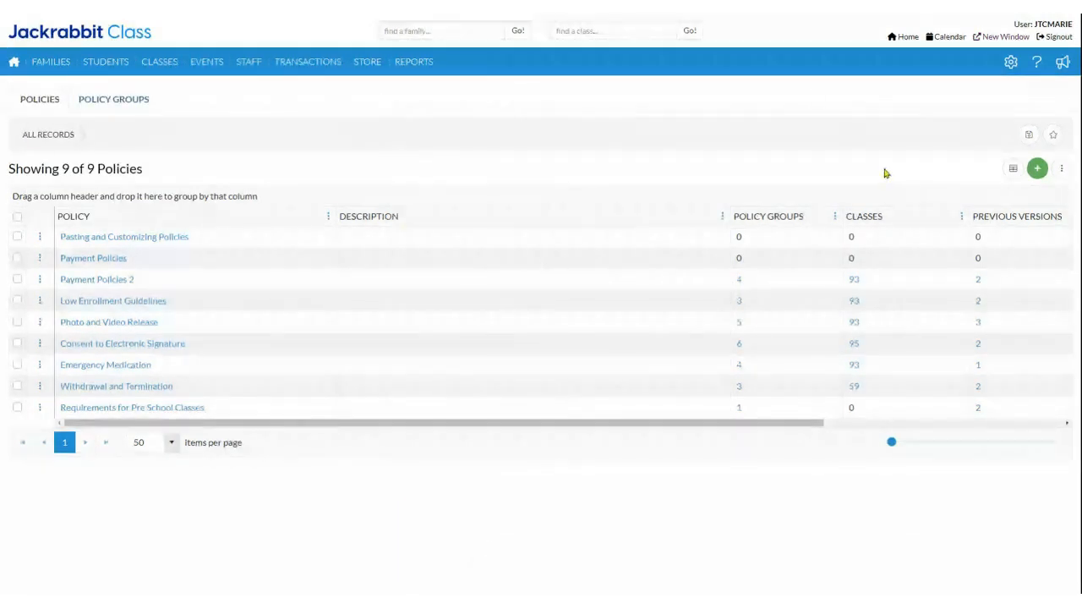
Step: Start a new policy named "New Policy" with the description "Demo"
left_click(1040, 176)
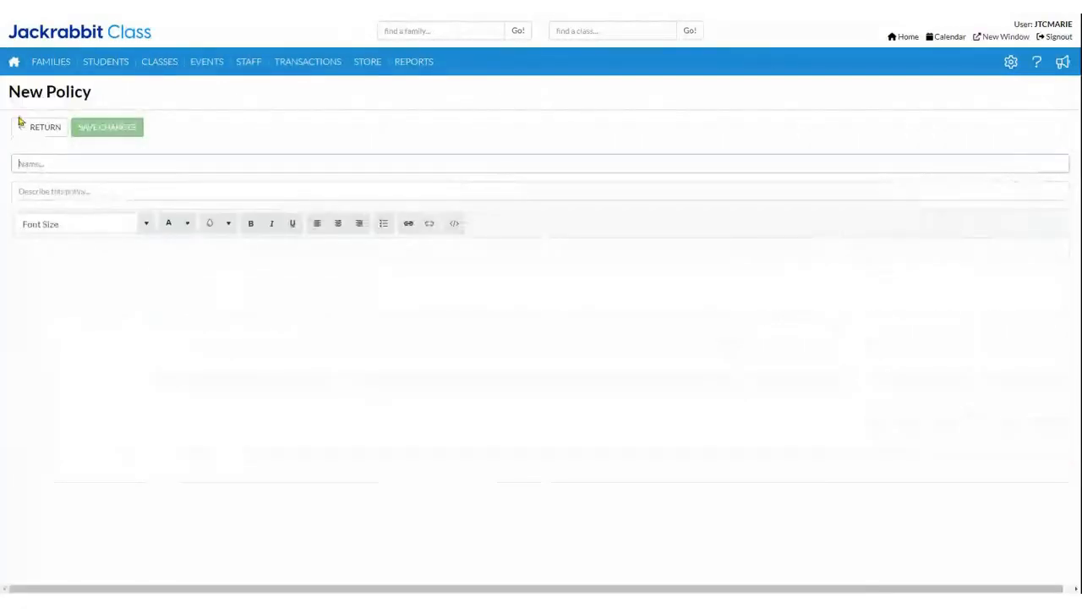
left_click(58, 165)
type("New P")
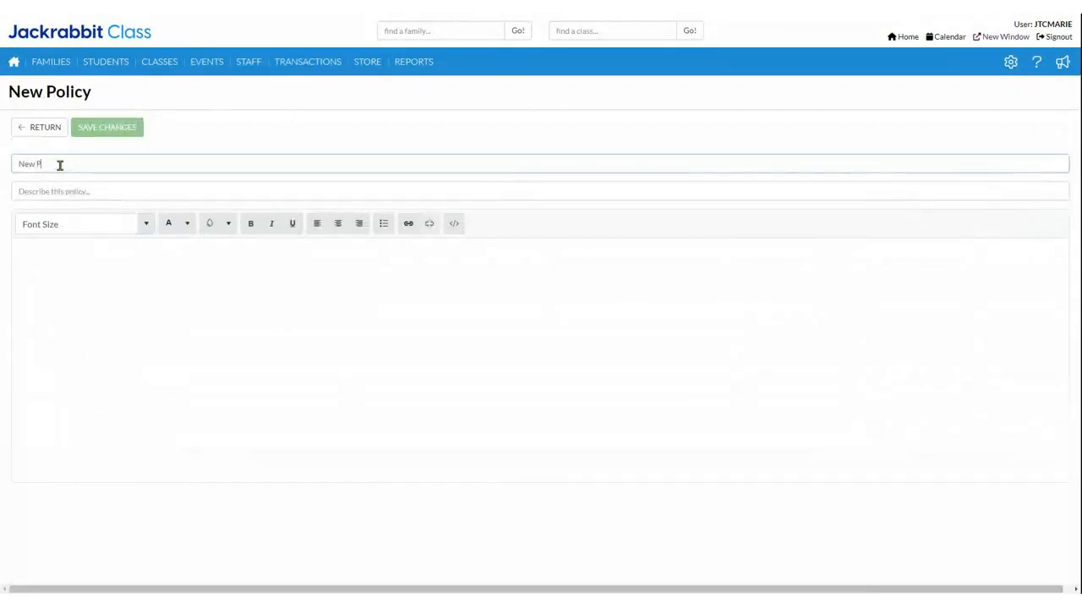
type("olicy")
left_click(76, 196)
type("Demo")
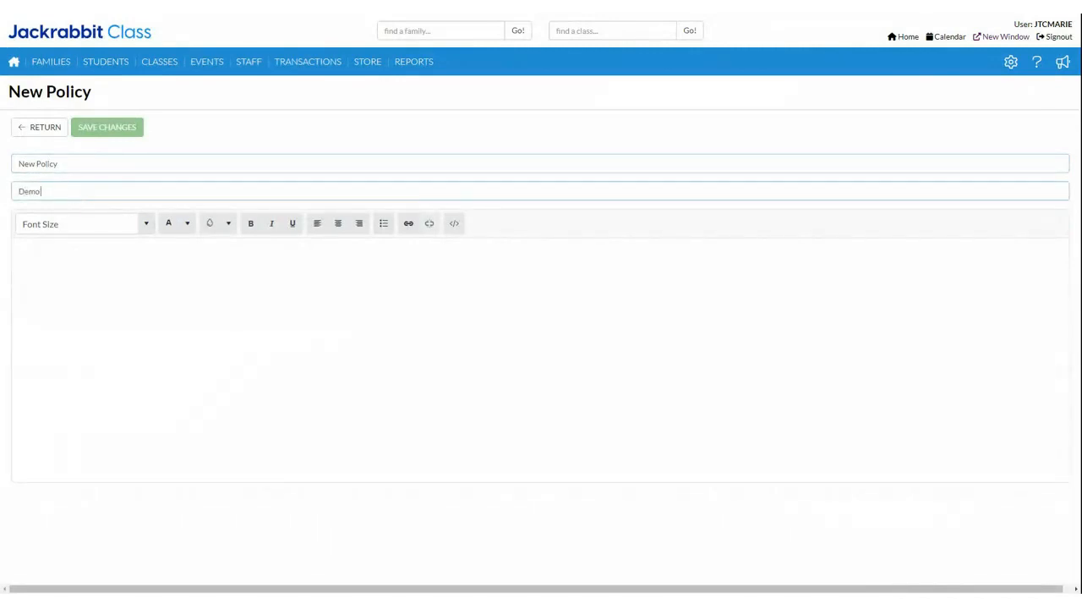
Step: Write a short opening line followed by "Hi Everyone, have a great day :)" as the policy text, and save the policy
left_click(42, 266)
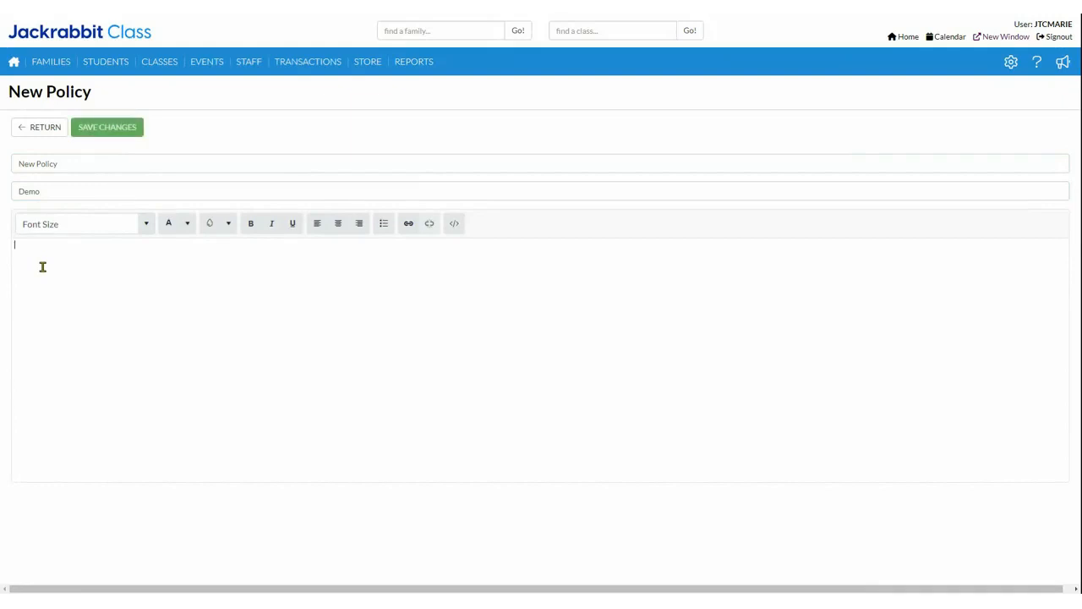
type("Welc")
type("email")
key("Return")
type("Hi Everyone, have a great day :)")
left_click(90, 131)
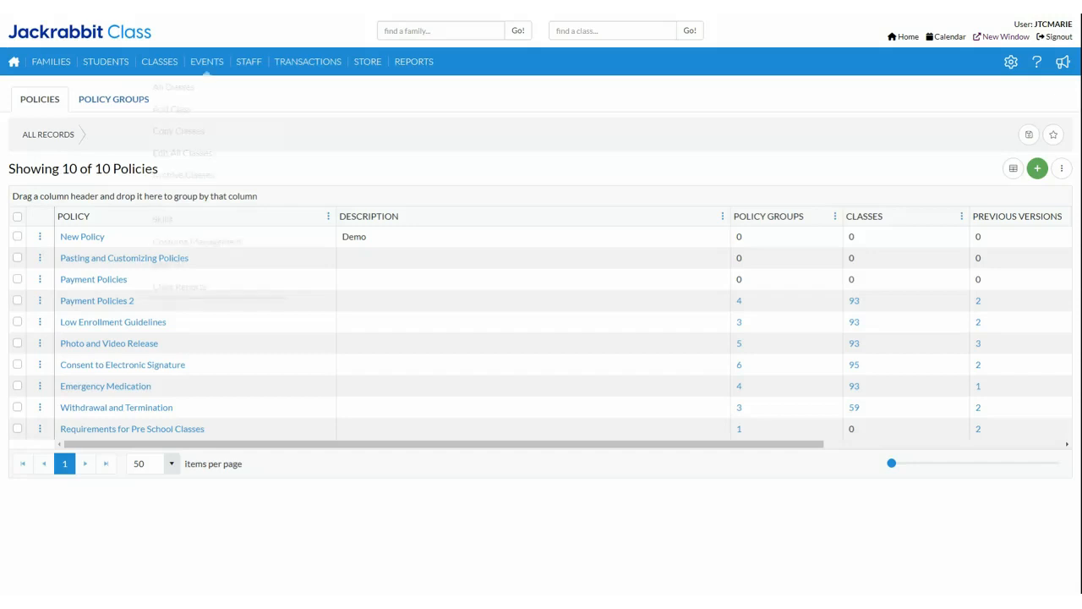
Step: Add the existing policy "New Policy" to the Summer 2023 Session policy group and save the group
left_click(110, 100)
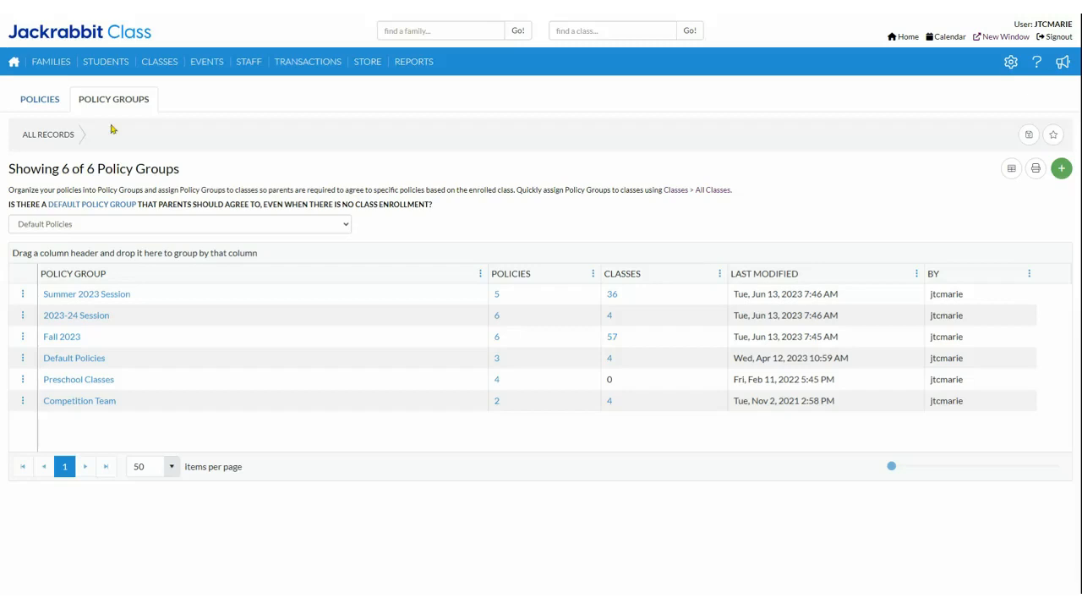
left_click(110, 296)
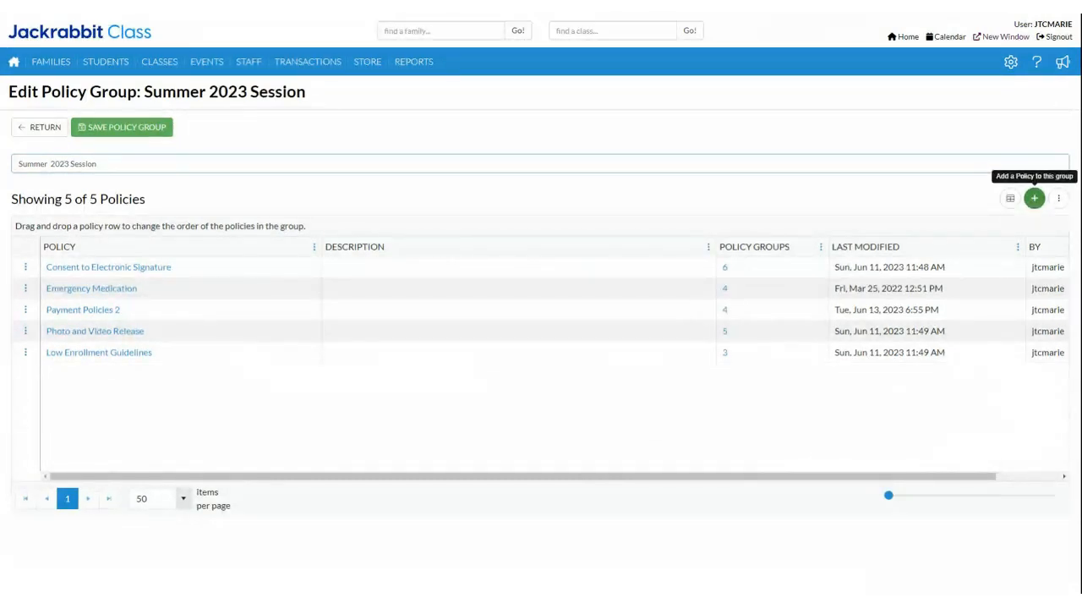
left_click(1034, 199)
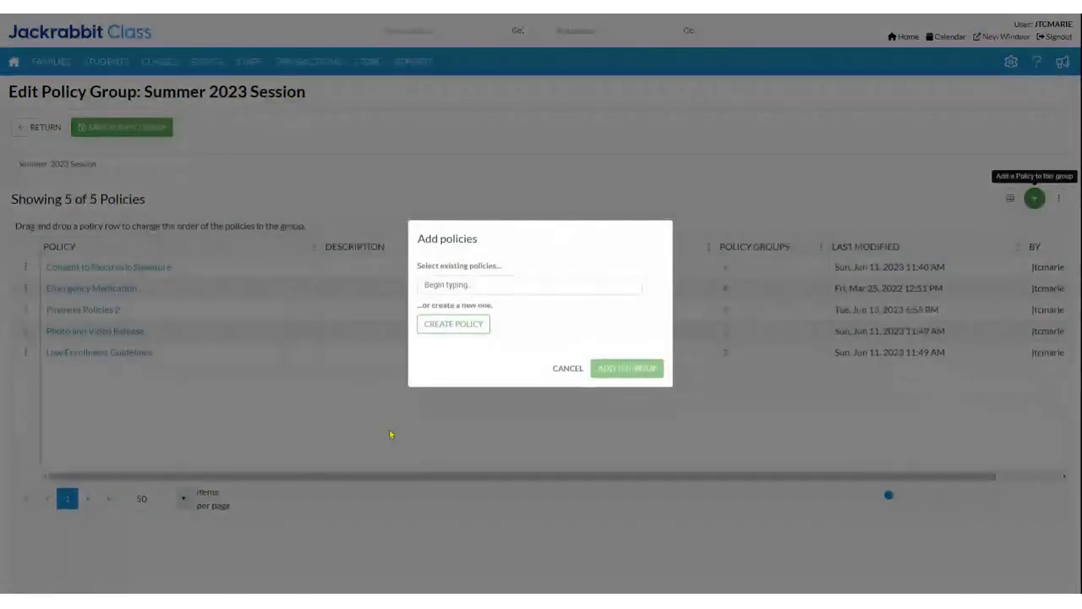
left_click(521, 283)
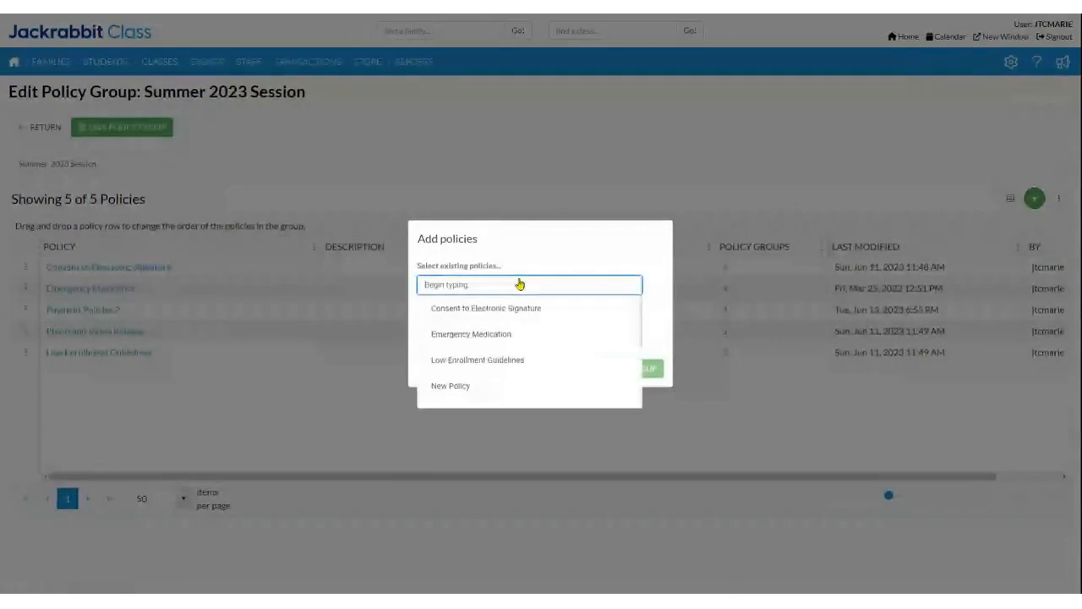
left_click(448, 389)
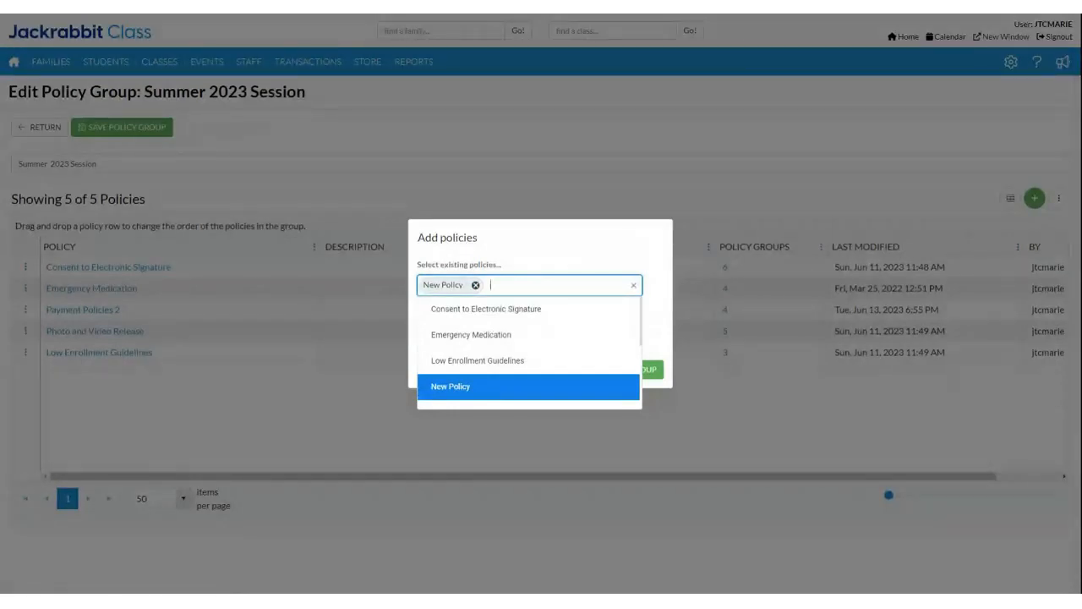
left_click(269, 405)
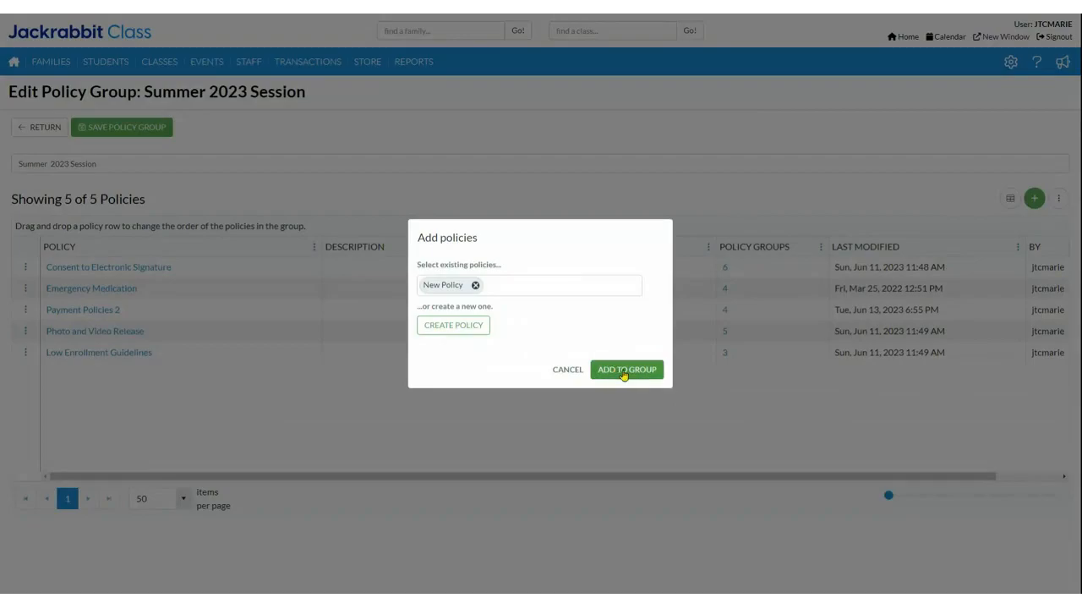
left_click(619, 372)
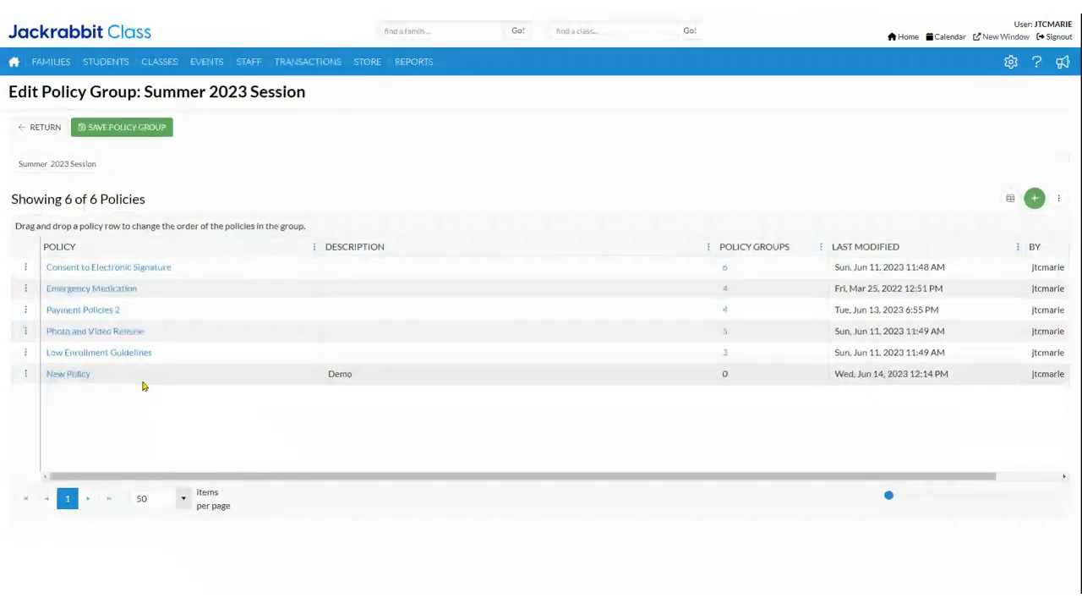
left_click_drag(126, 164, 3, 182)
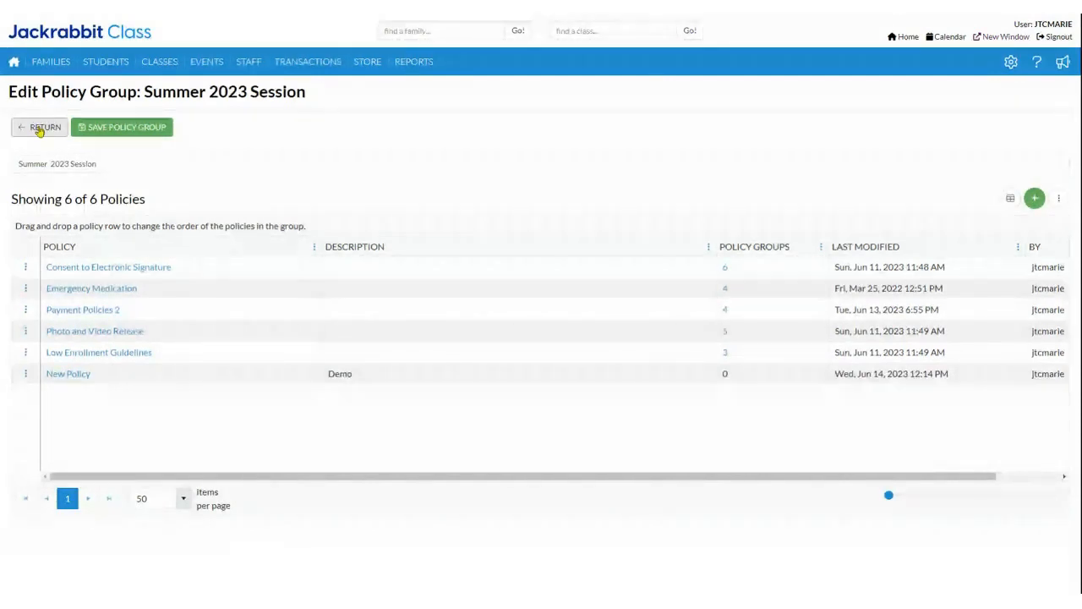
left_click(39, 131)
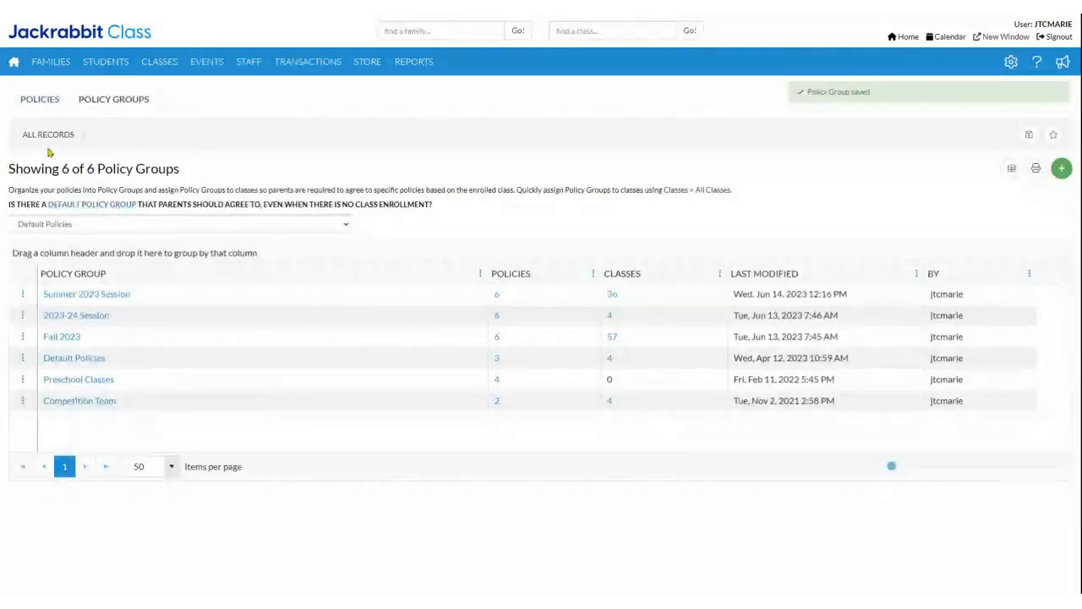
Step: Check which policy groups contain New Policy and Photo and Video Release, and which classes use Photo and Video Release
left_click(49, 101)
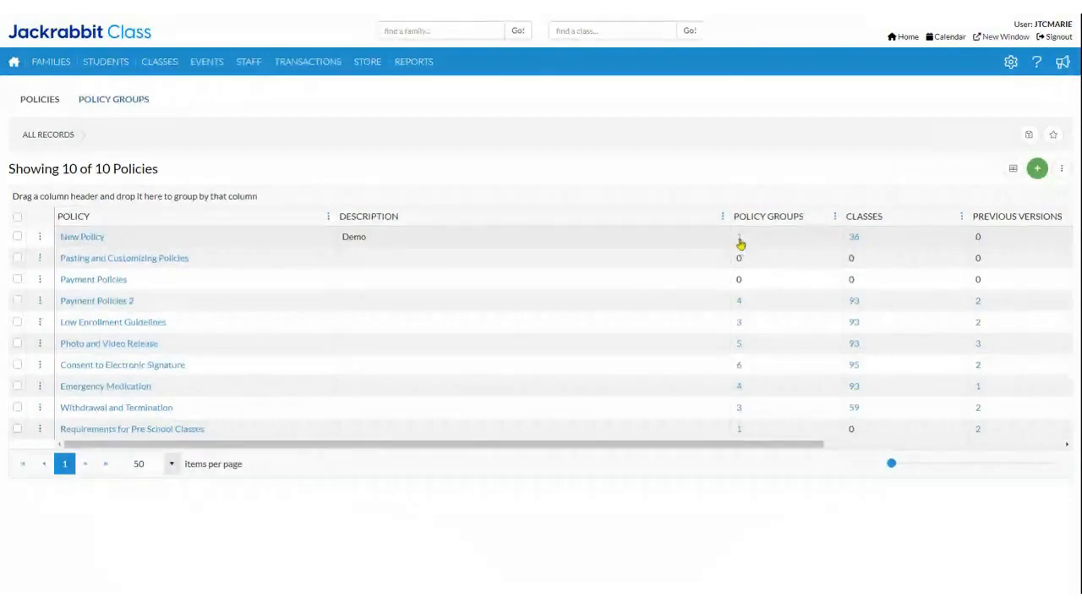
left_click(739, 241)
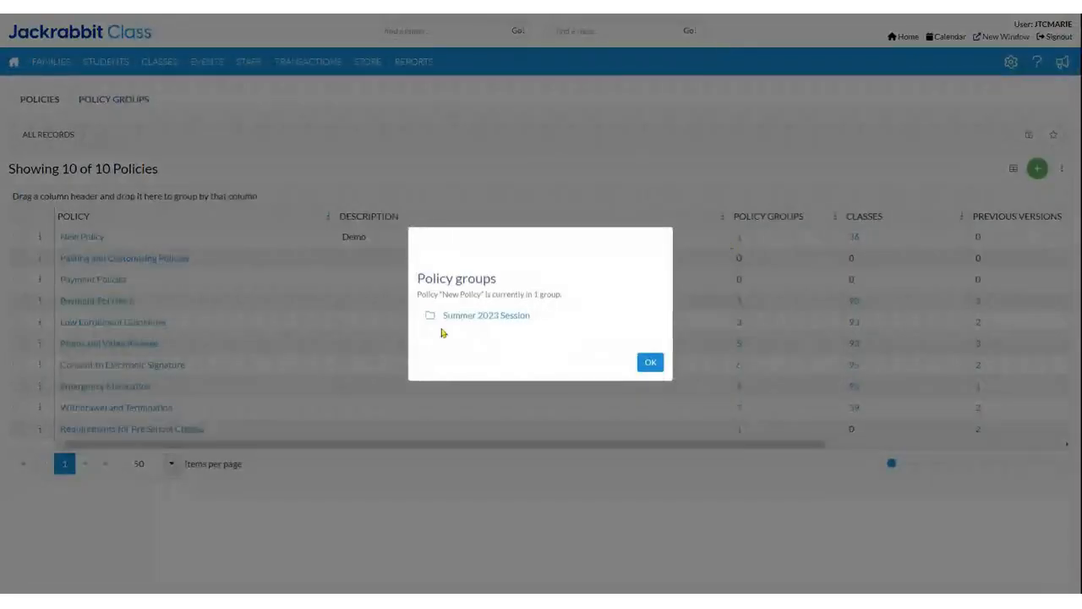
left_click(655, 363)
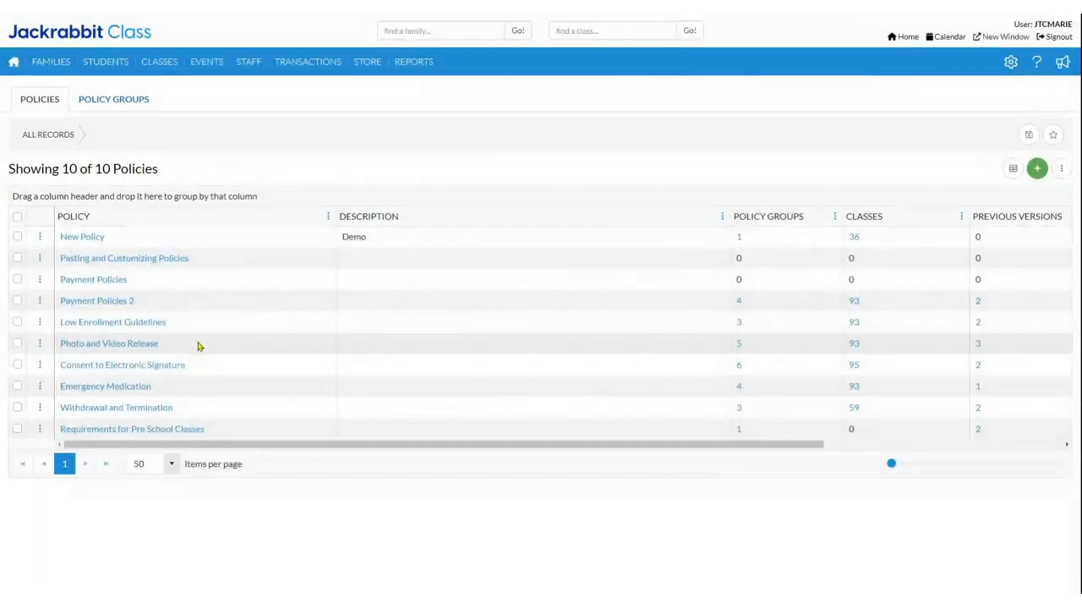
left_click(740, 344)
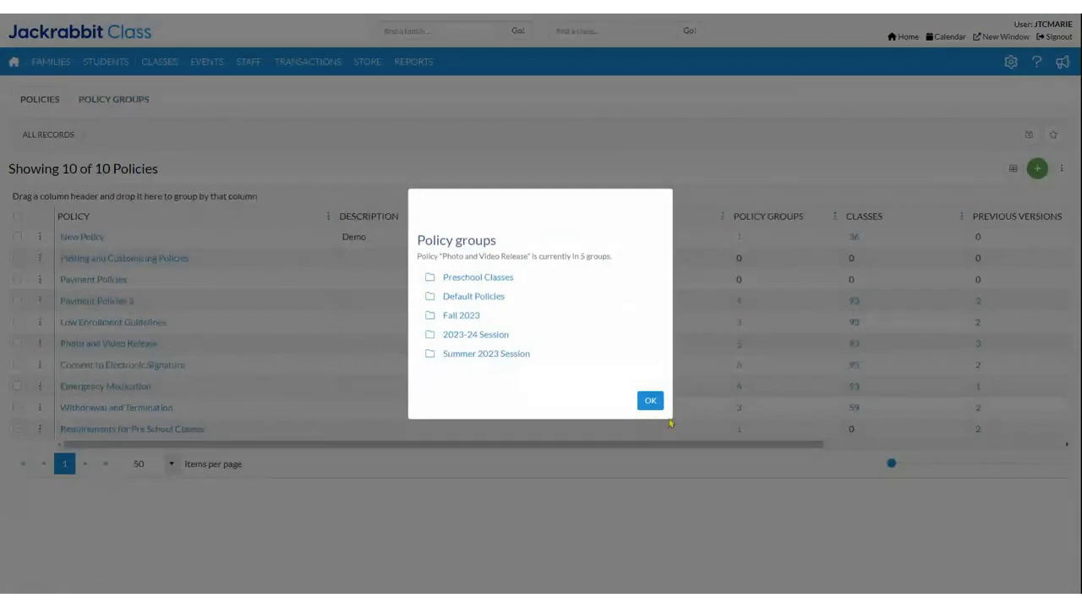
left_click(648, 400)
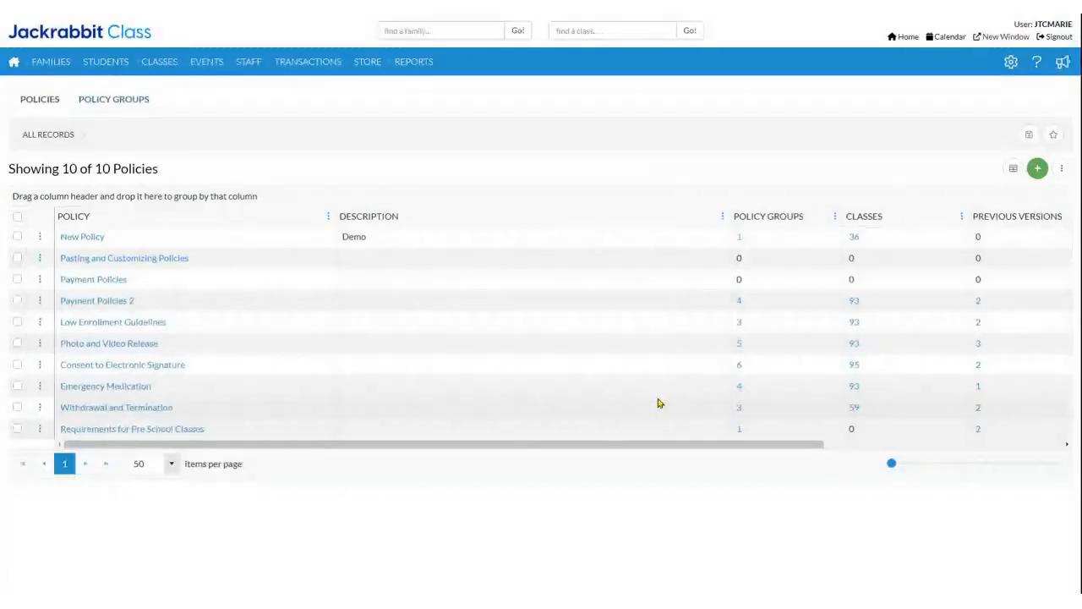
left_click(854, 345)
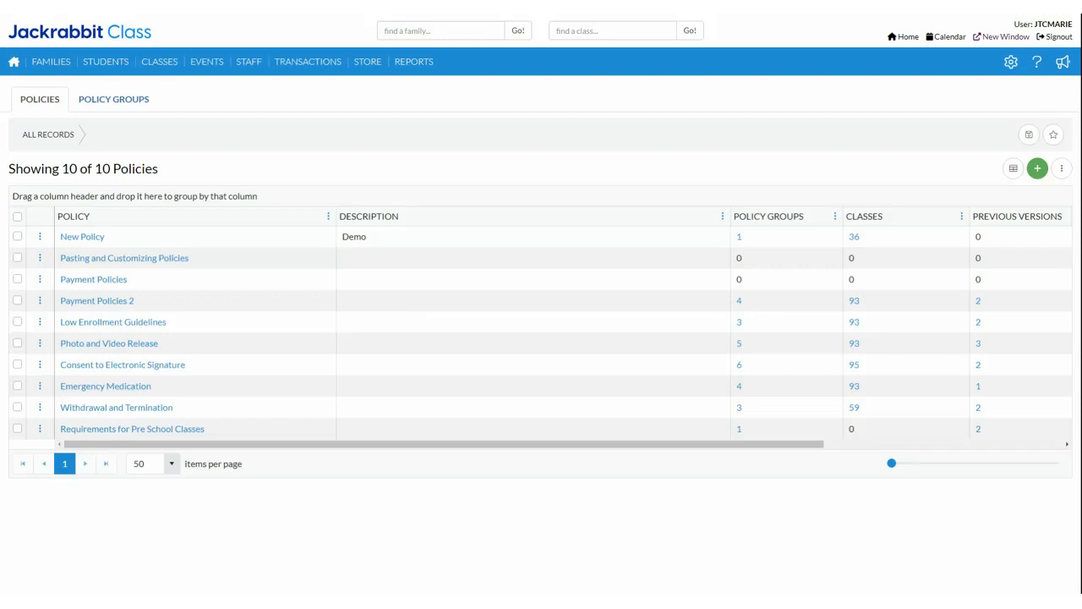
Step: Move Emergency Medication first and New Policy second in the Summer 2023 Session group, save it, and return to the policies list
left_click(125, 105)
left_click(84, 295)
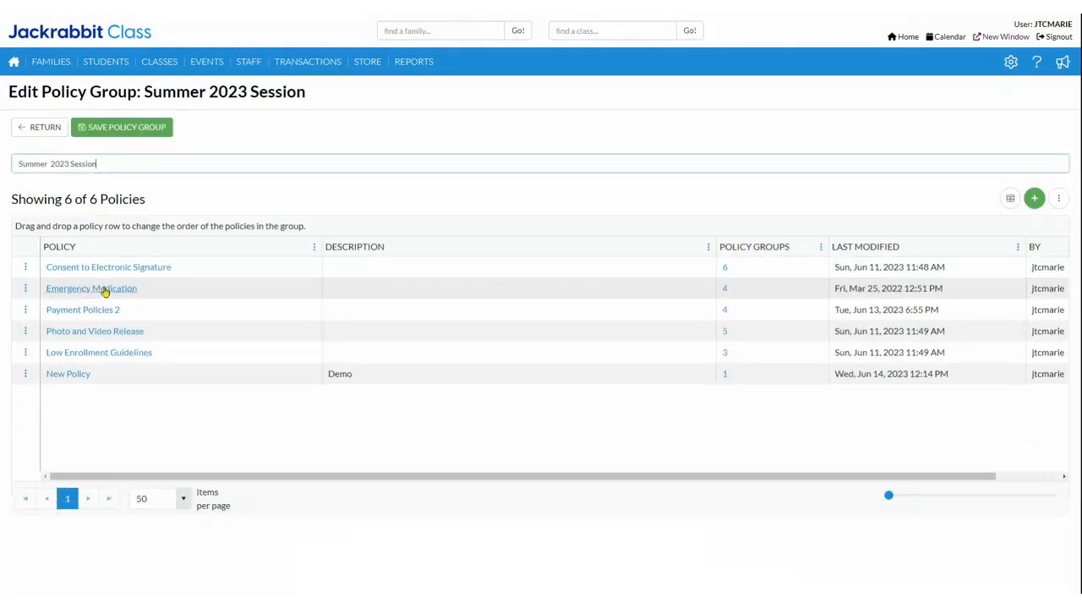
left_click_drag(104, 290, 91, 267)
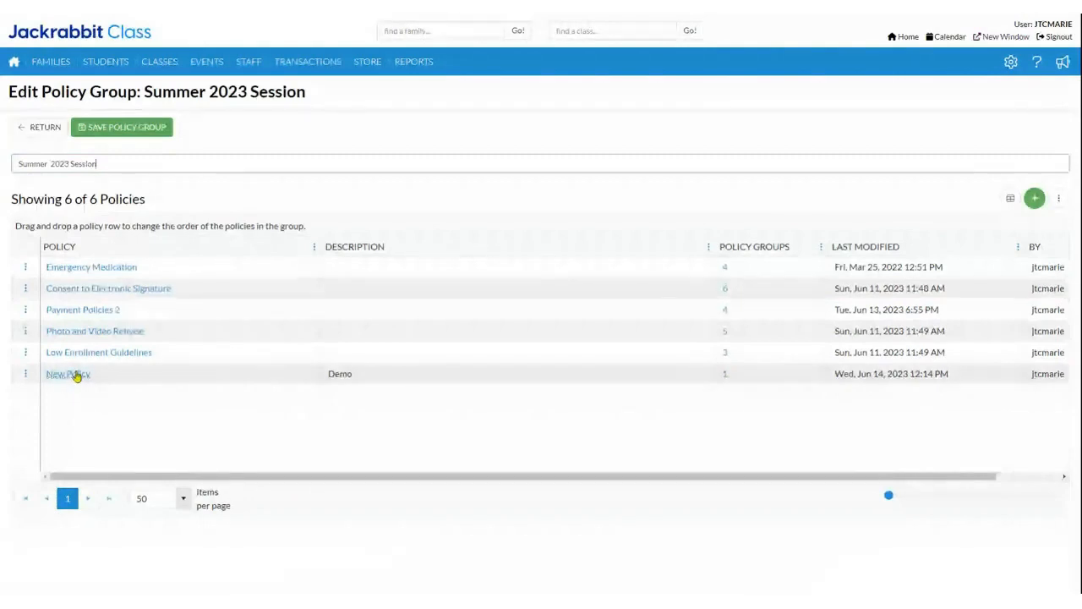
left_click_drag(76, 378, 88, 270)
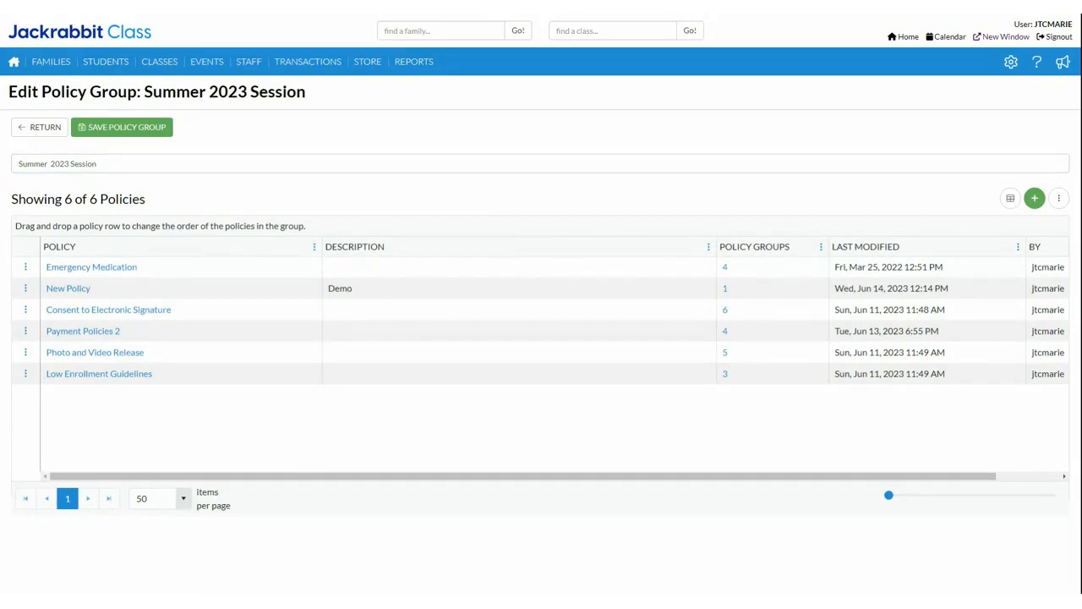
left_click(36, 128)
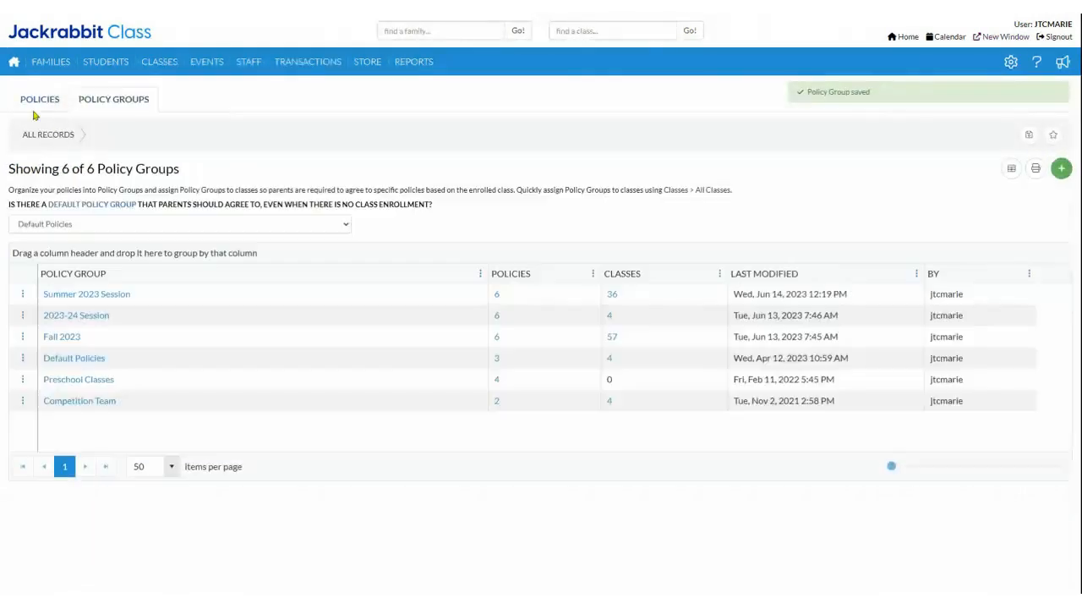
left_click(37, 102)
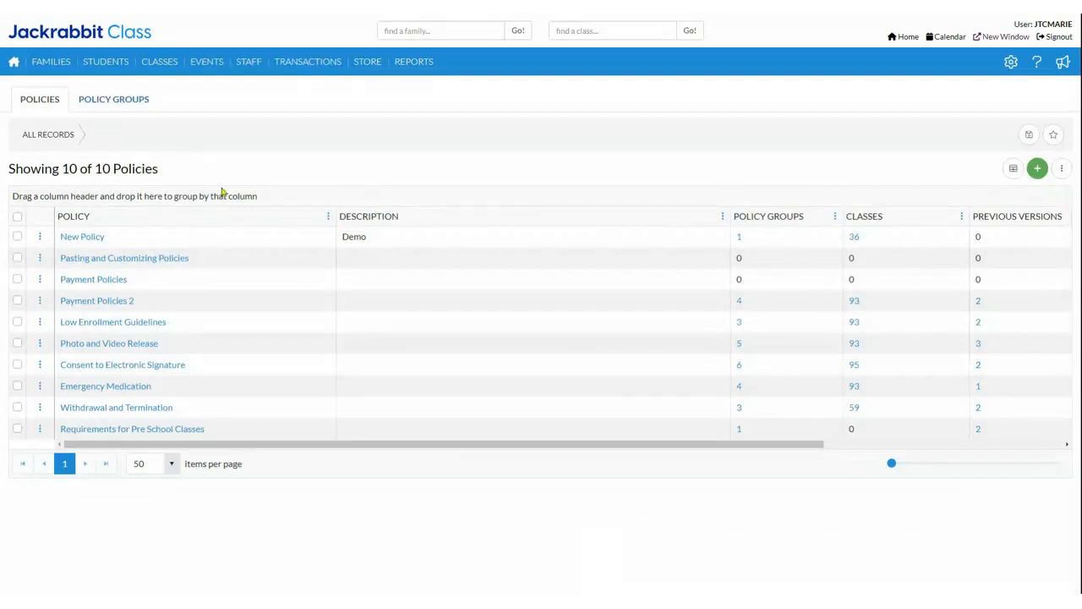
Step: Compare the unformatted text of Payment Policies with the formatted text of Payment Policies 2, and return to the policies list
left_click(93, 282)
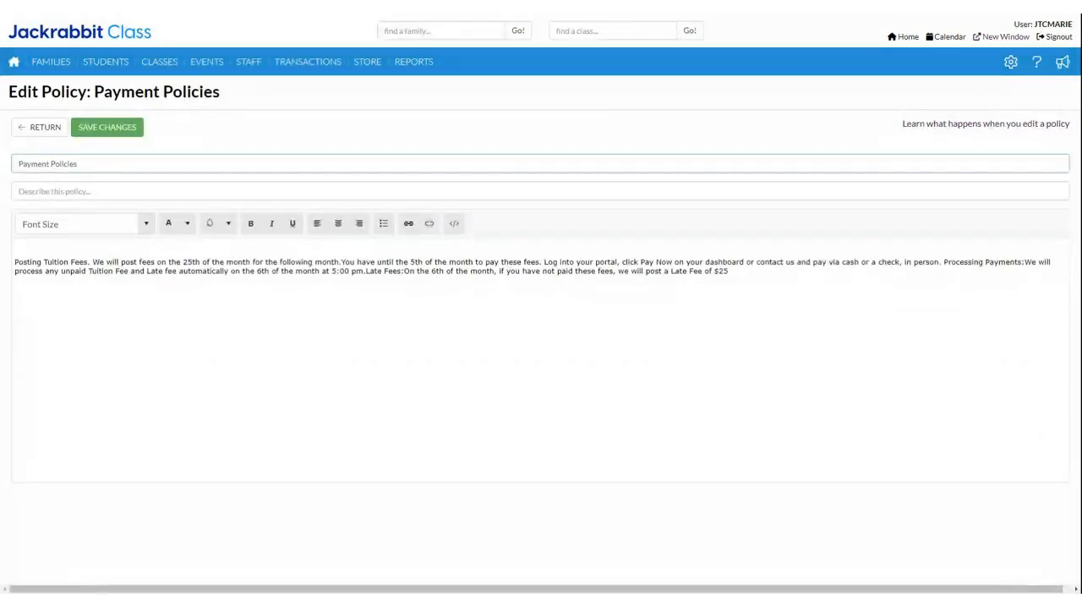
left_click(12, 264)
left_click_drag(12, 264, 790, 380)
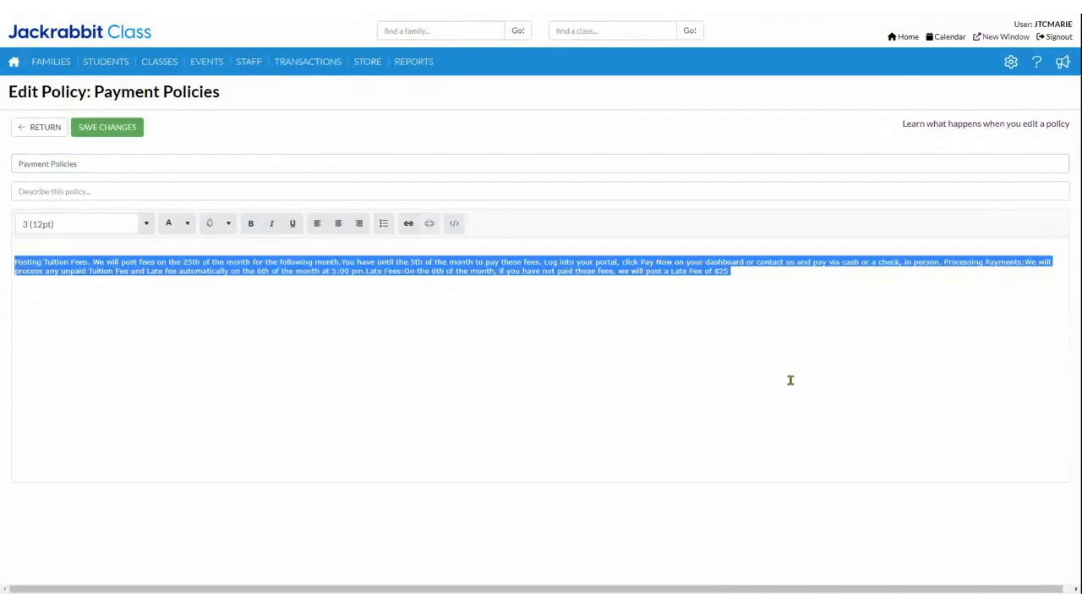
left_click(791, 380)
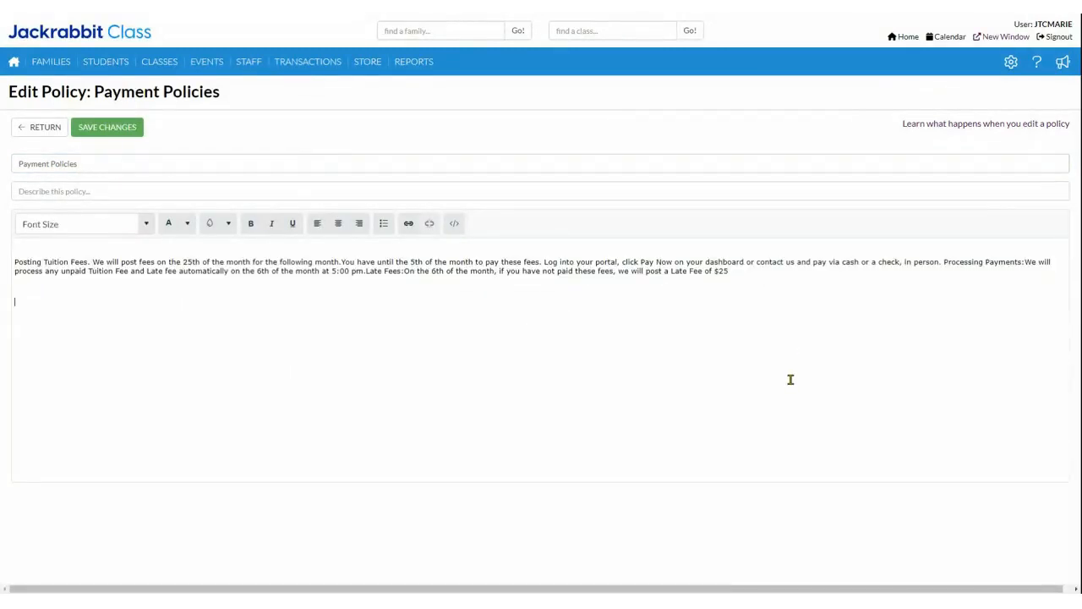
left_click(47, 128)
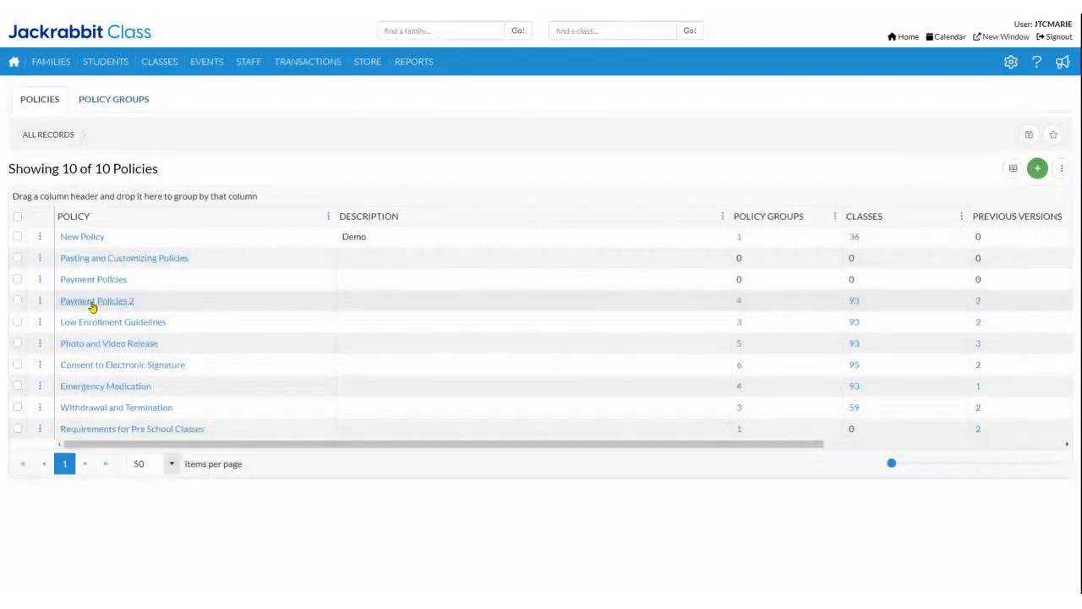
left_click(93, 302)
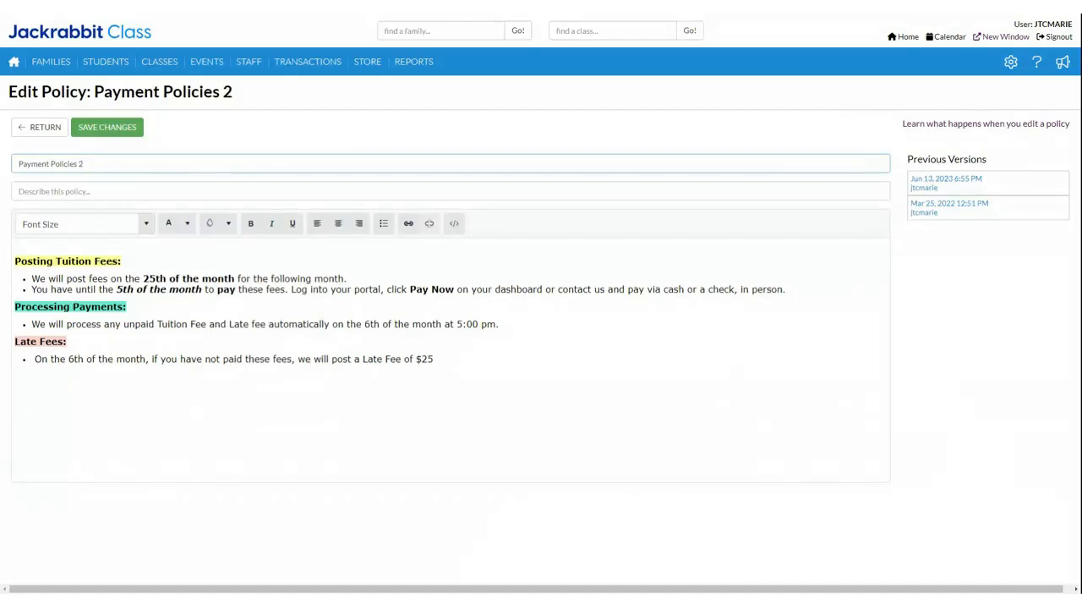
left_click(25, 126)
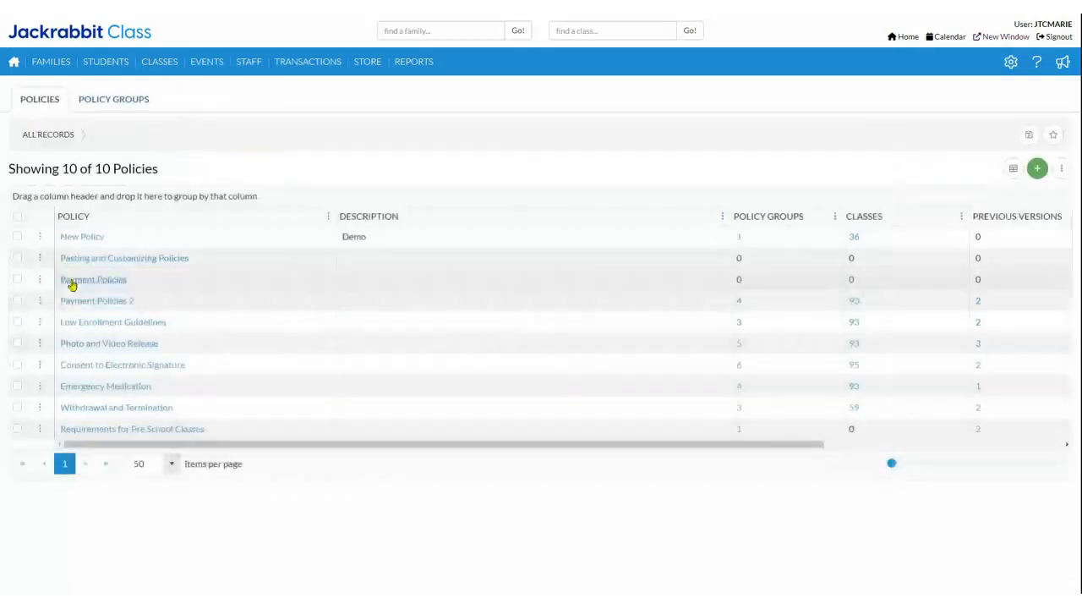
left_click(72, 285)
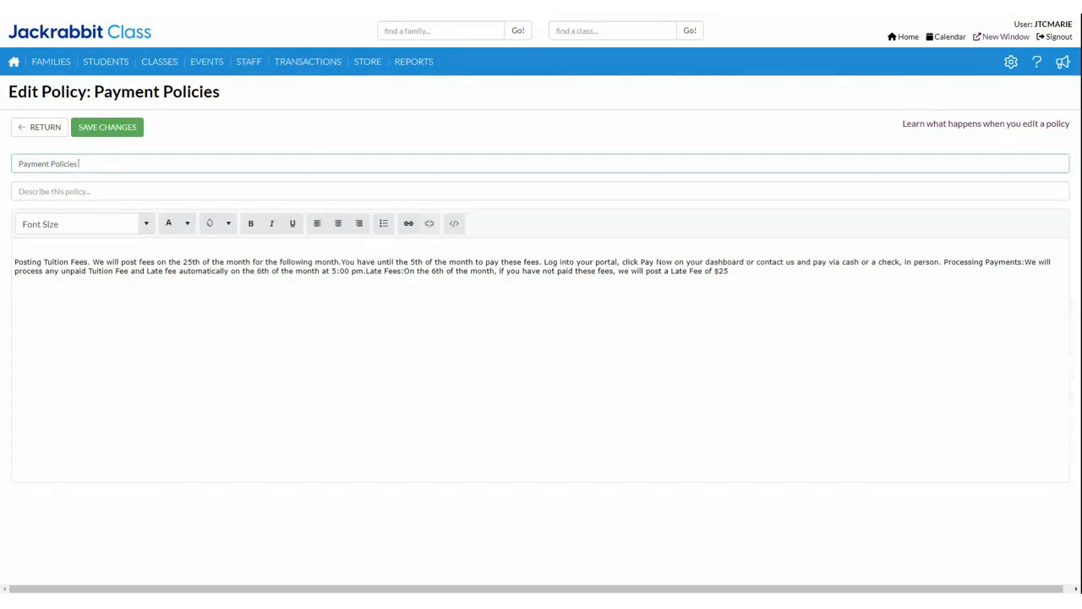
left_click(44, 127)
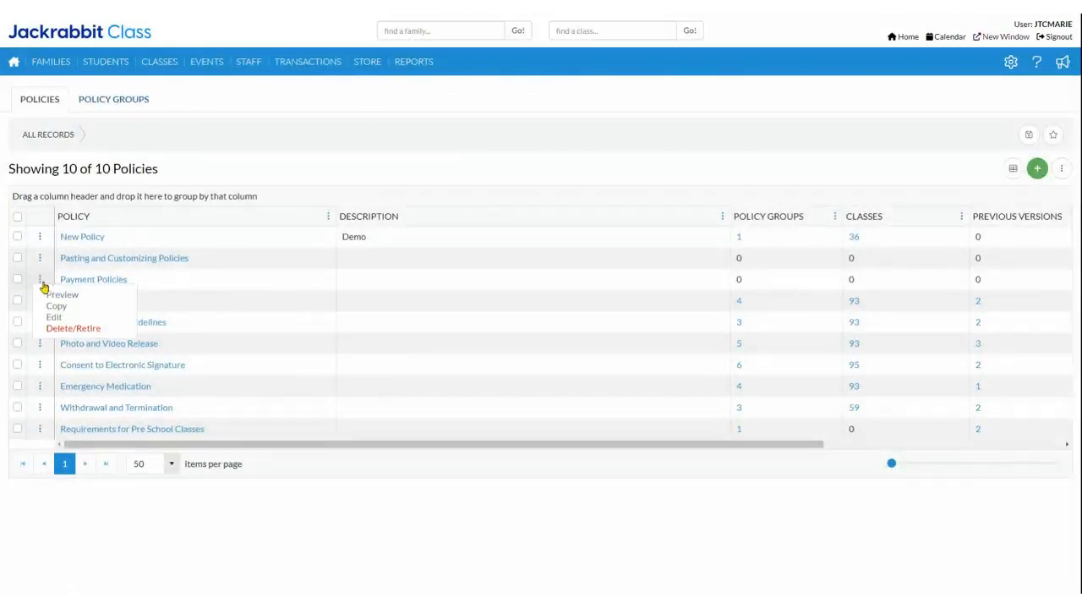
Step: Preview Payment Policies and Payment Policies 2 to compare how each is presented, closing each preview without printing
left_click(67, 295)
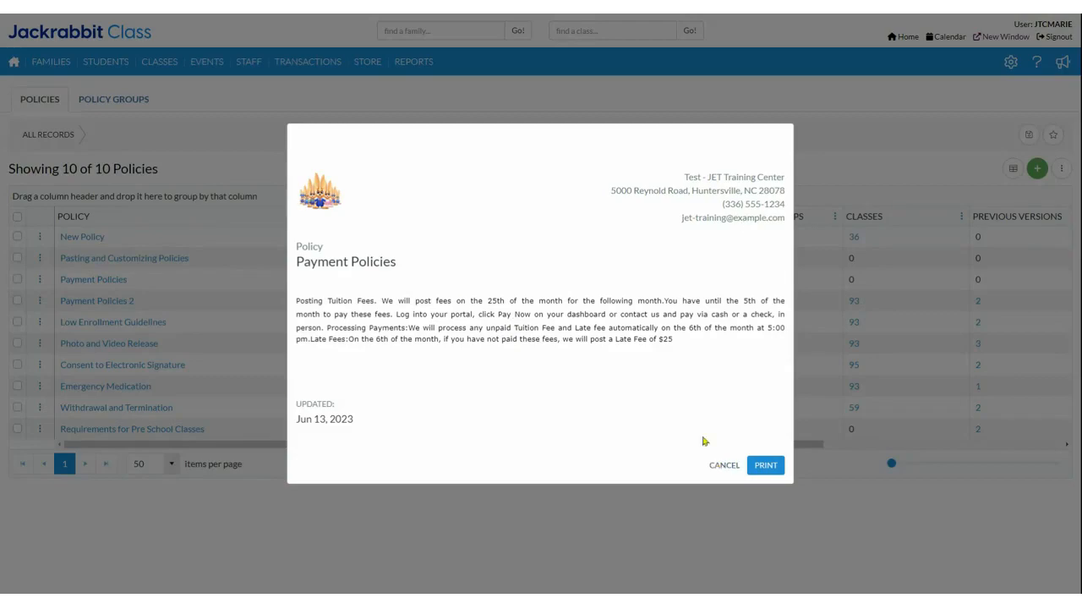
left_click(715, 470)
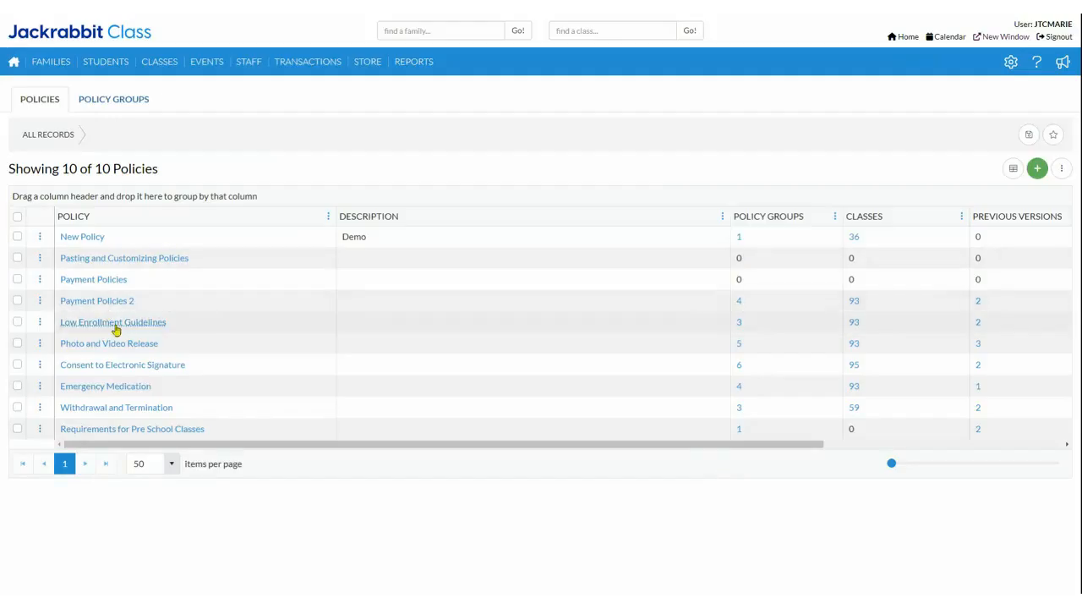
left_click(40, 303)
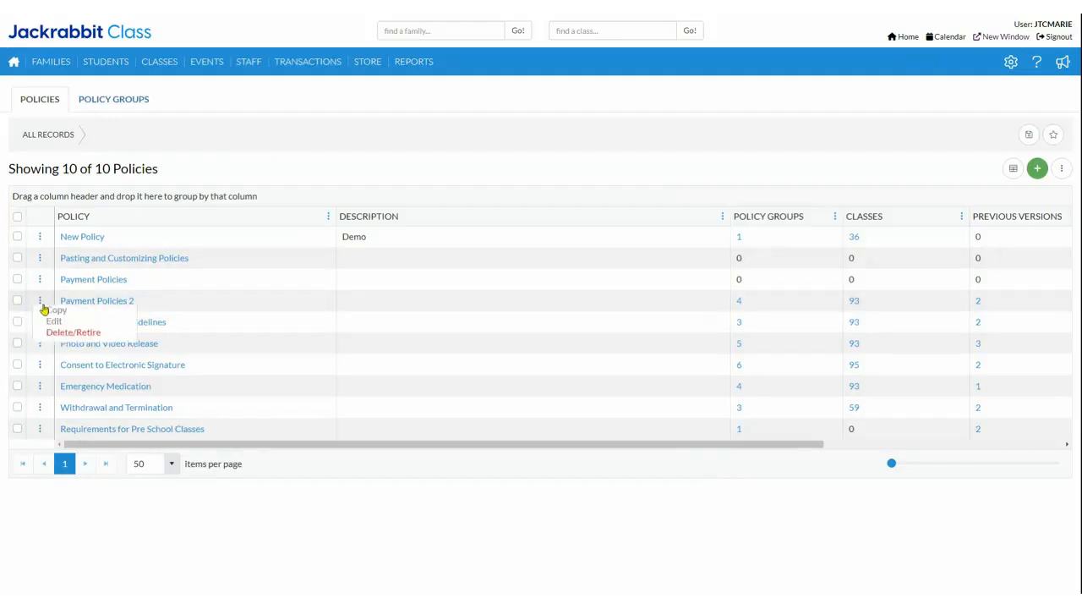
left_click(135, 317)
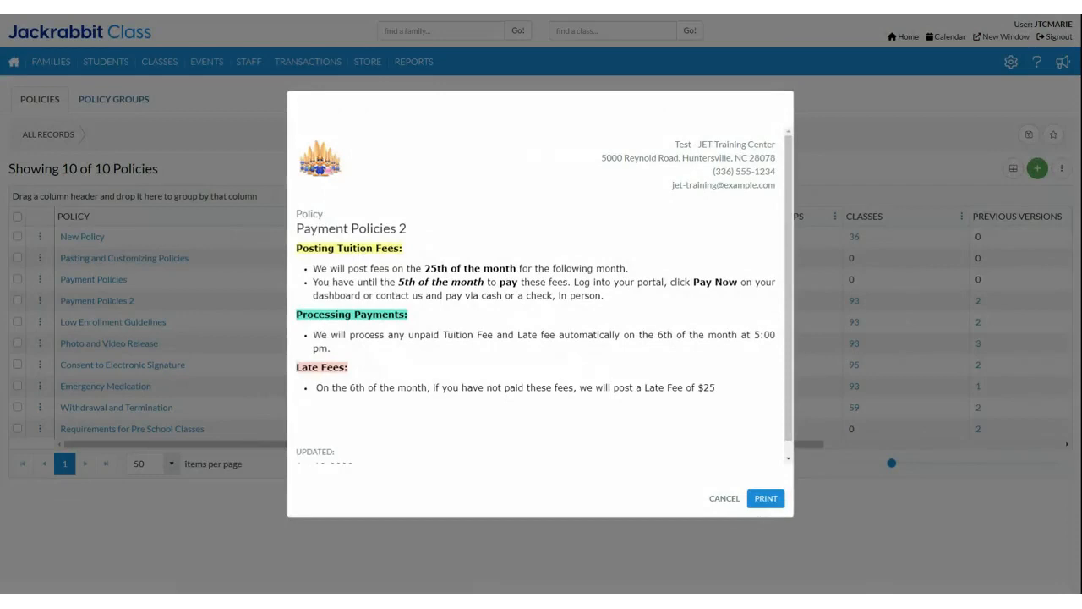
left_click(720, 499)
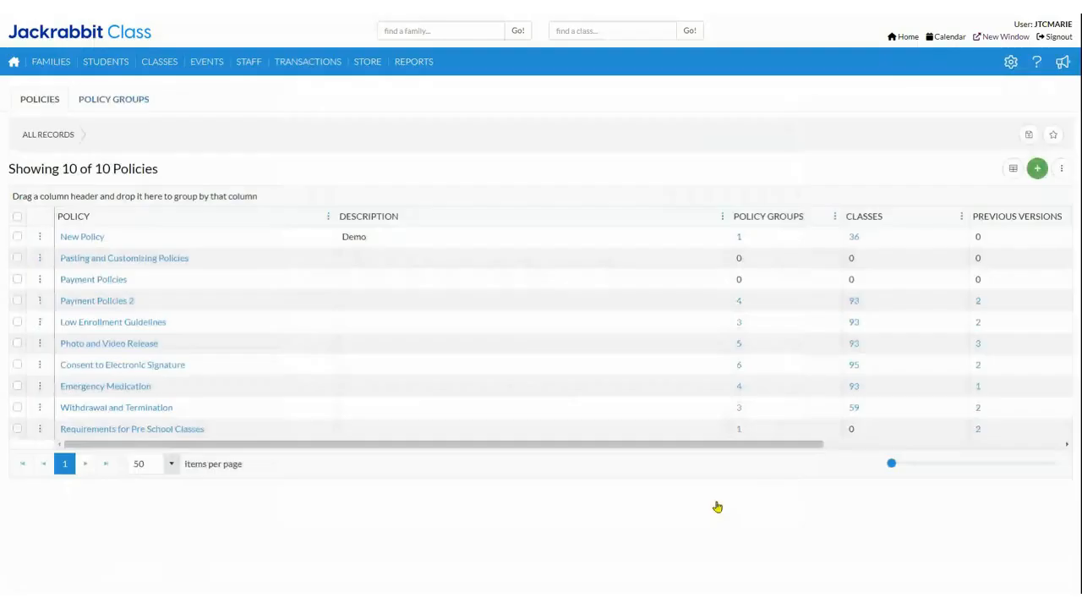
Step: Review the font size, text colour and highlight colour options for Payment Policies 2, and return to the policies list without saving
left_click(106, 302)
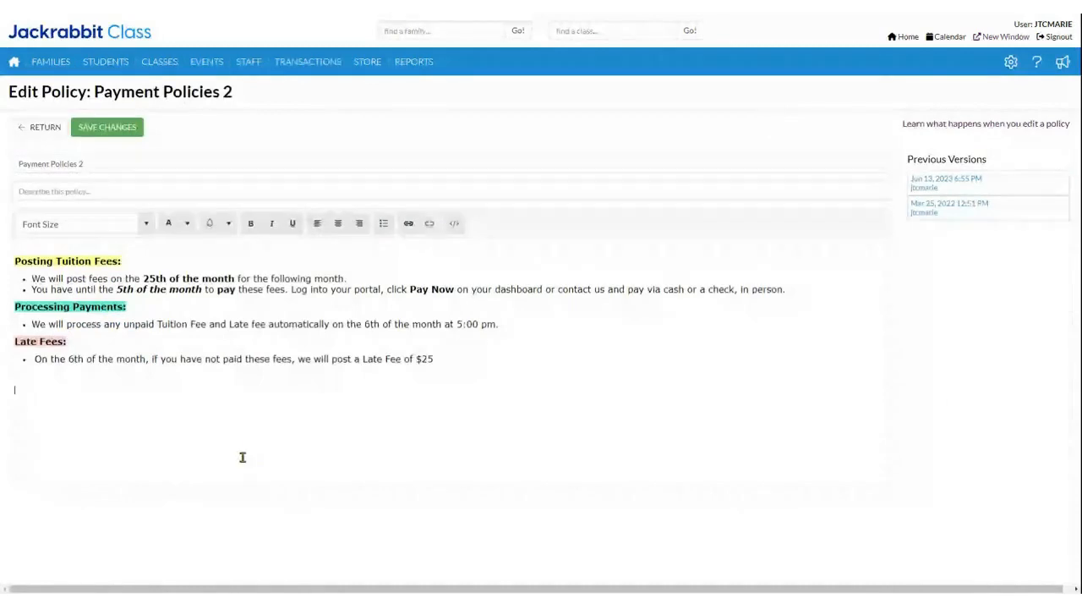
left_click(146, 225)
left_click(145, 225)
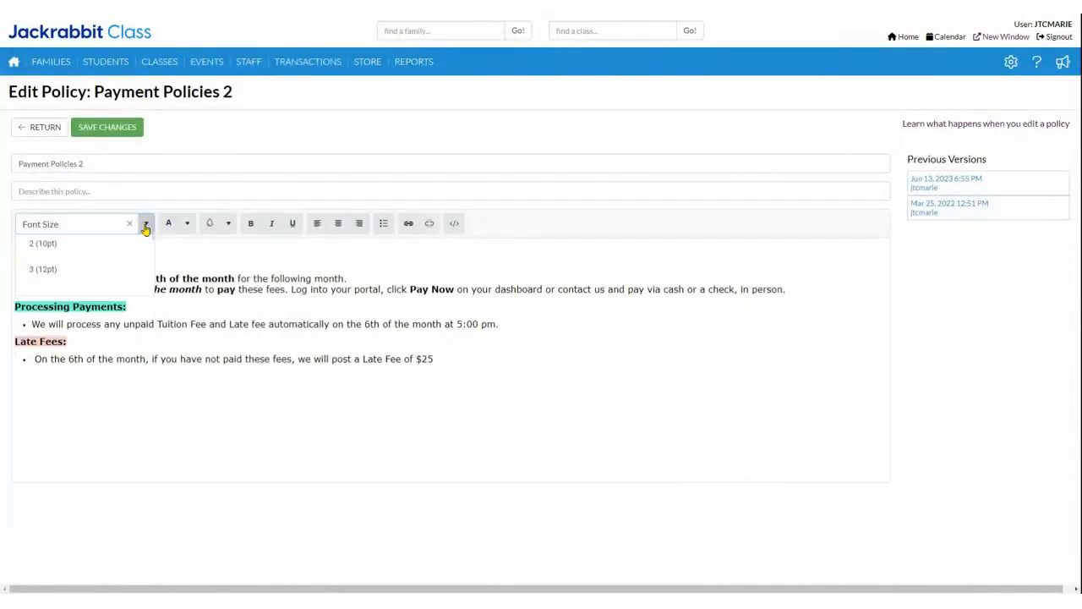
left_click(192, 228)
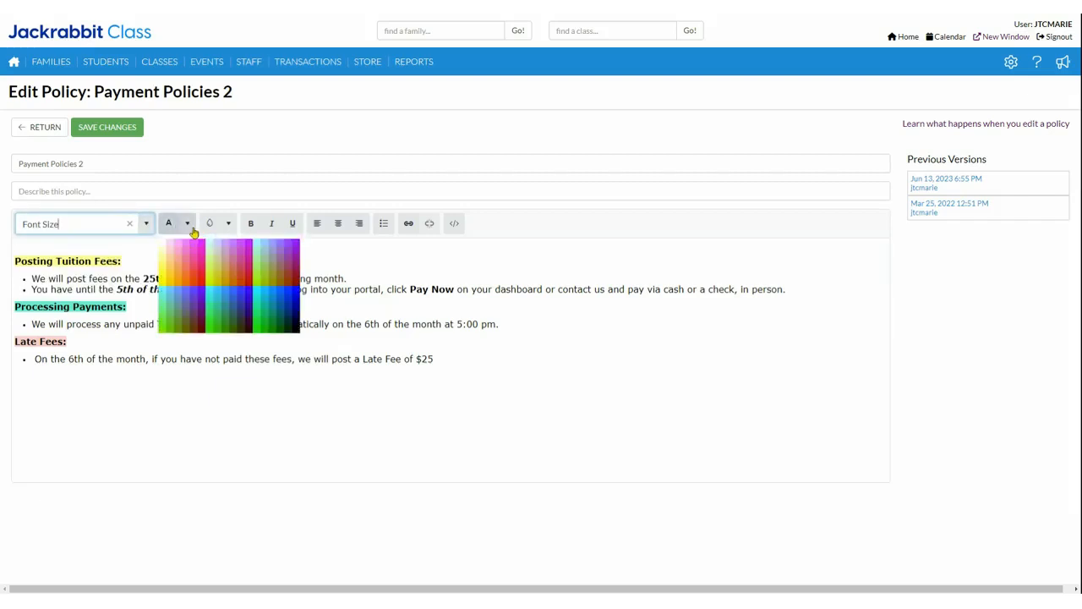
left_click(228, 227)
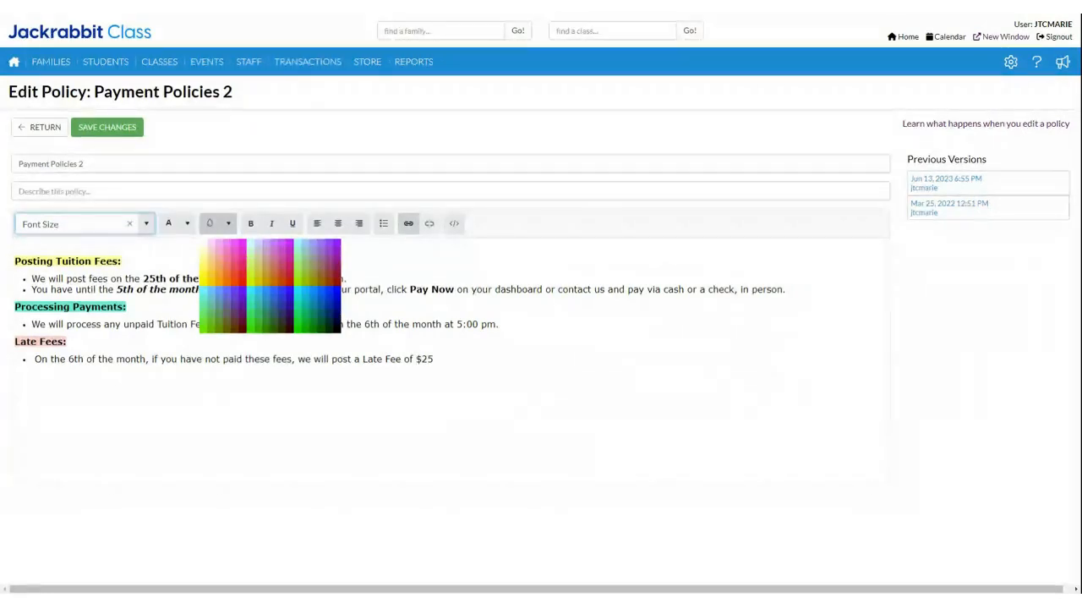
left_click(462, 370)
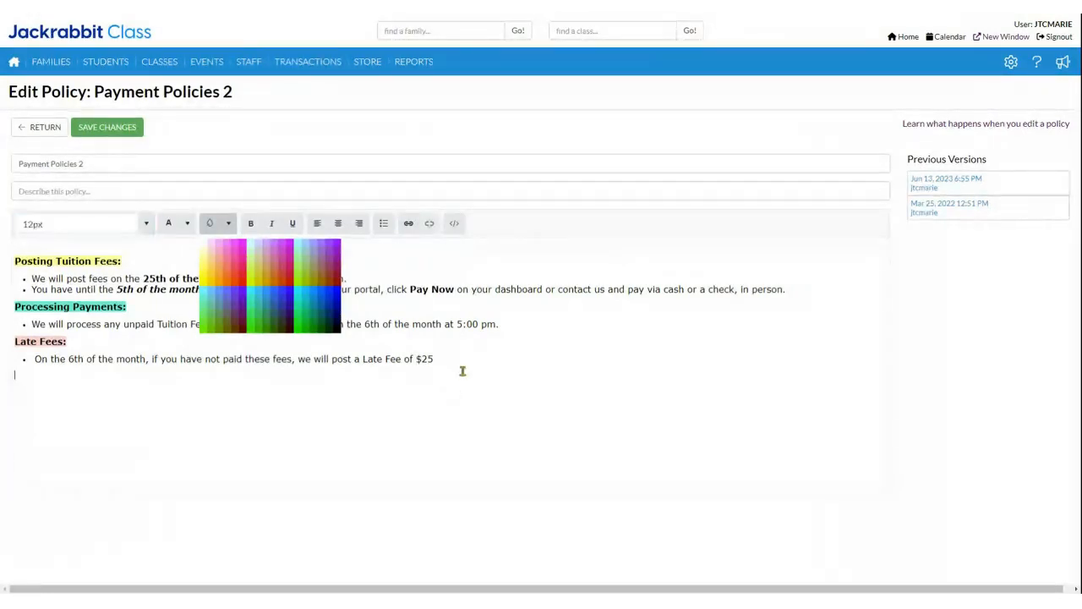
left_click(343, 437)
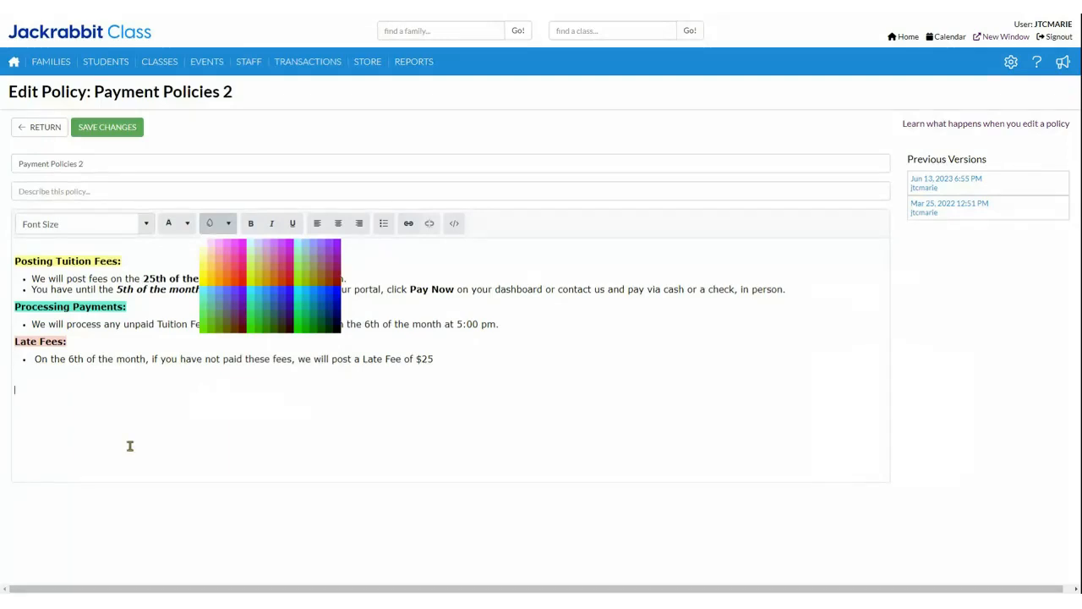
left_click(46, 128)
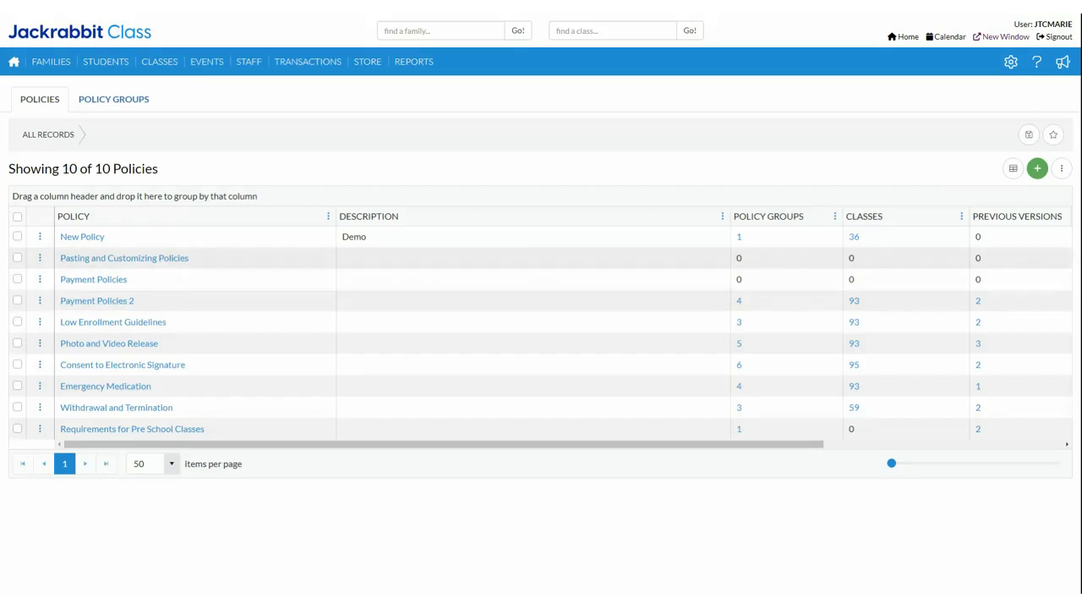
Step: Examine the pasted fonts, highlights, bullets and link in Pasting and Customizing Policies, and return to the policies list without saving
left_click(91, 258)
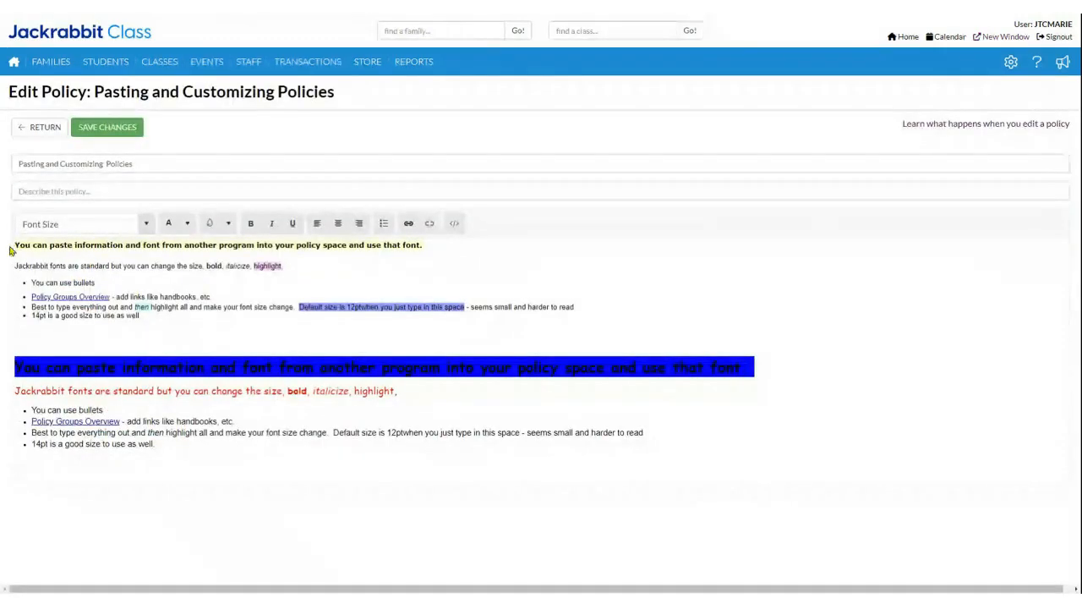
left_click_drag(12, 250, 170, 323)
left_click(171, 324)
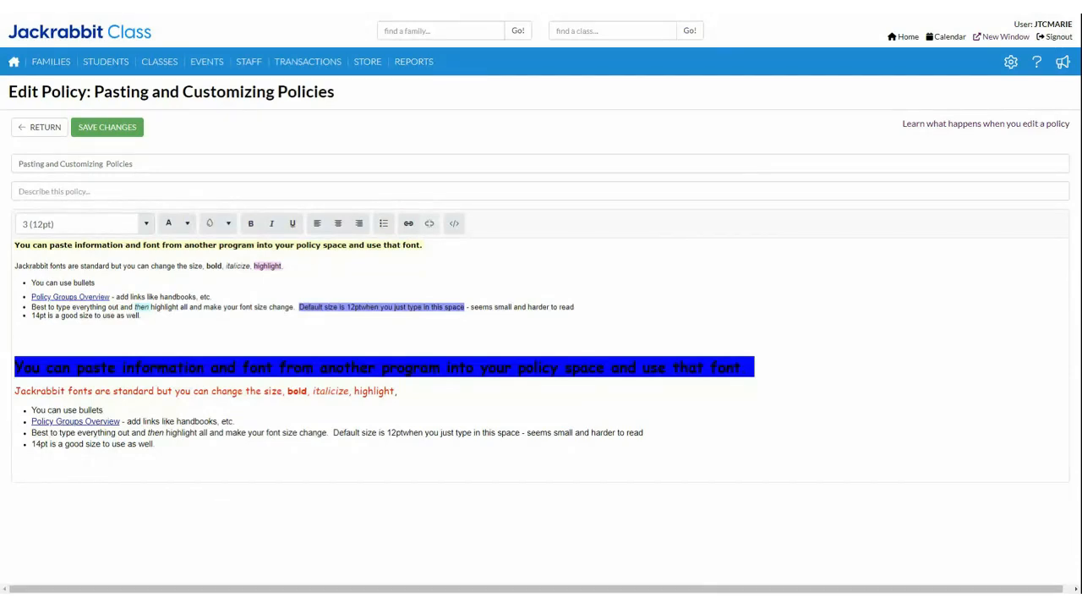
left_click(86, 422)
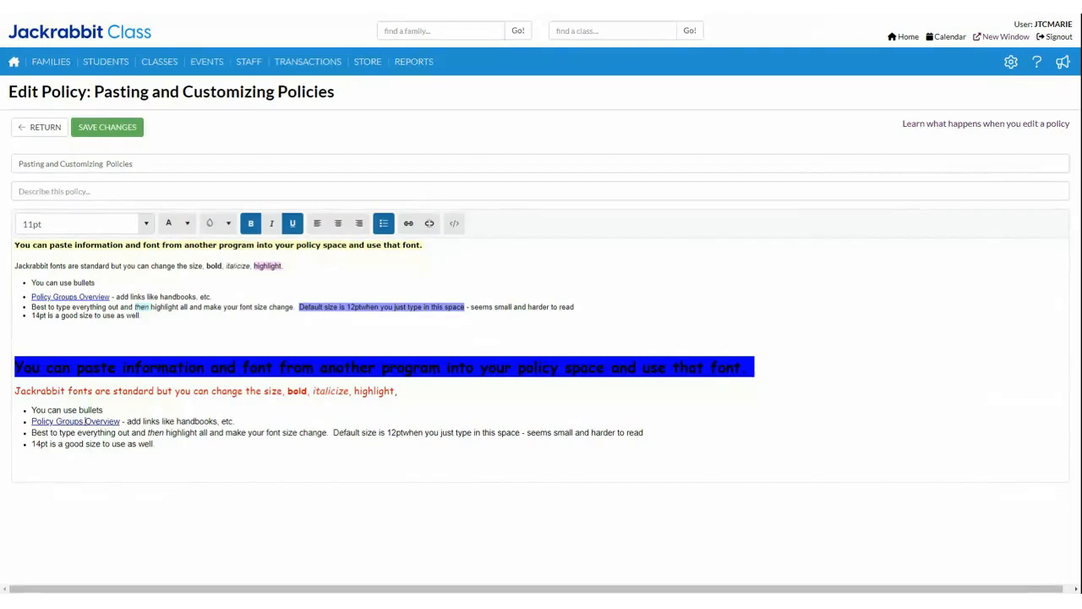
left_click(201, 267)
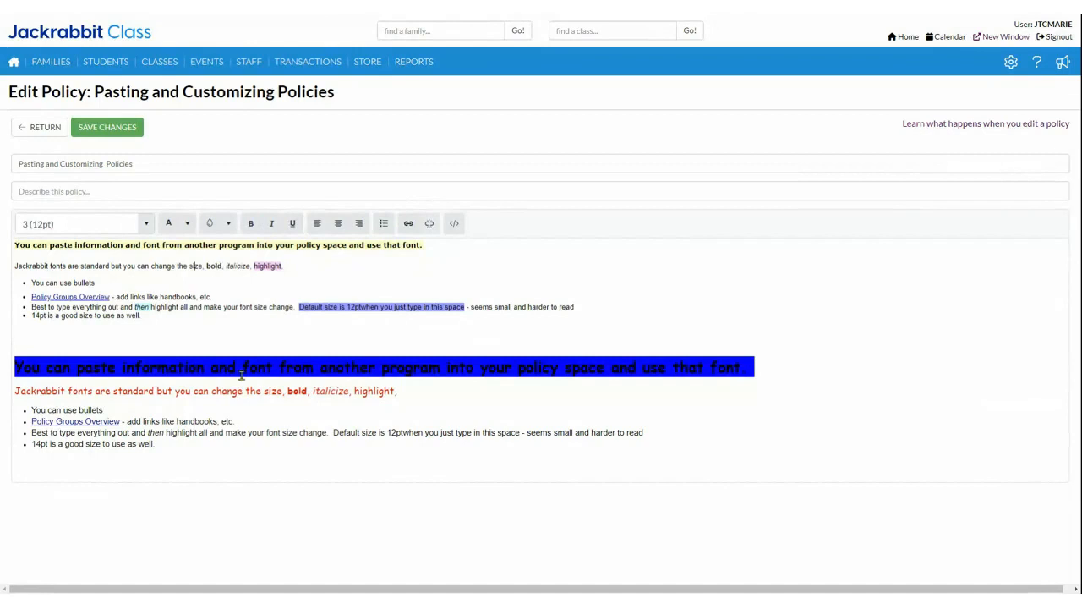
left_click(205, 462)
left_click(401, 392)
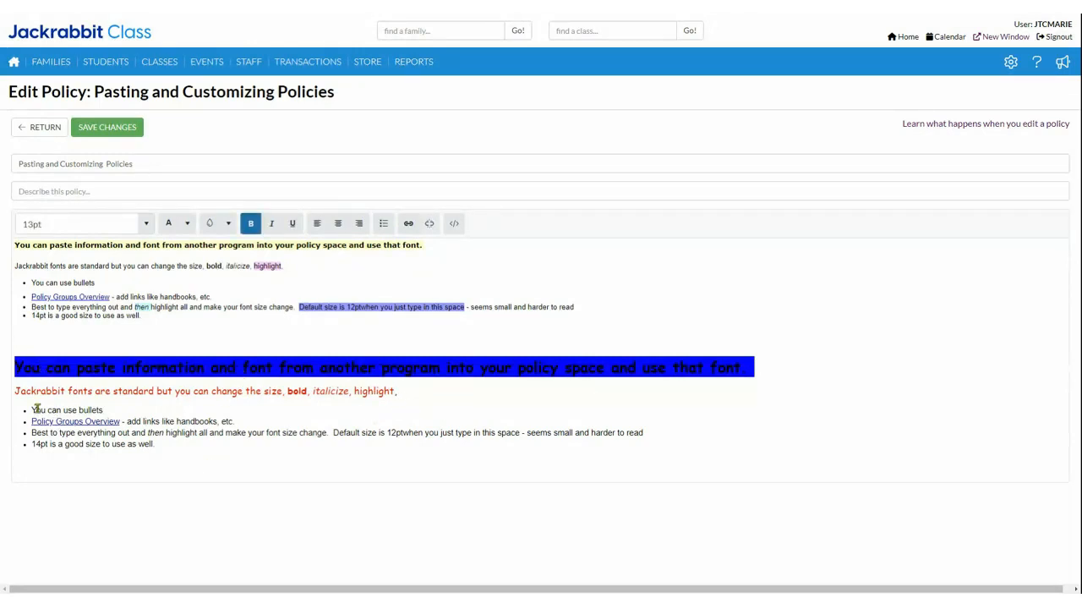
left_click(175, 453)
left_click(481, 432)
left_click(229, 311)
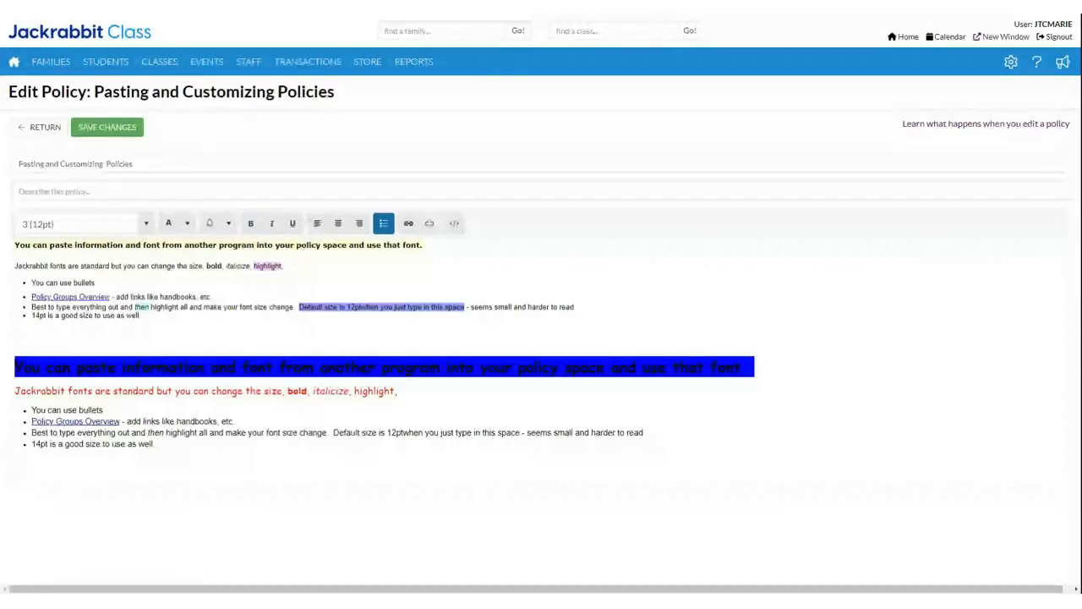
left_click(42, 126)
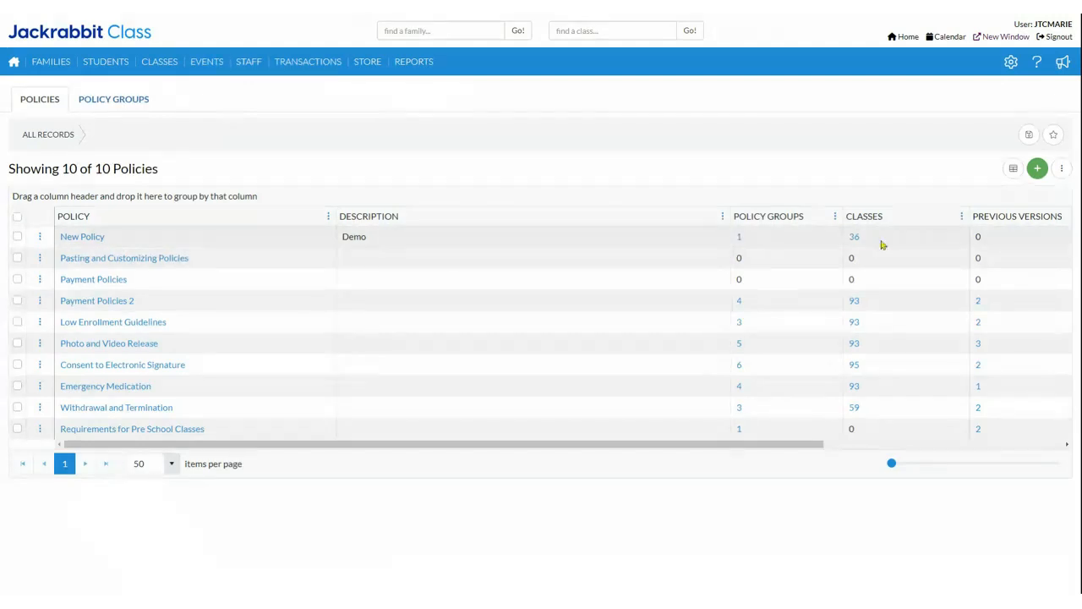
Step: Open the list of all classes and squeeze its grid so the policy group column can be viewed
left_click_drag(882, 242, 834, 237)
mouse_move(155, 62)
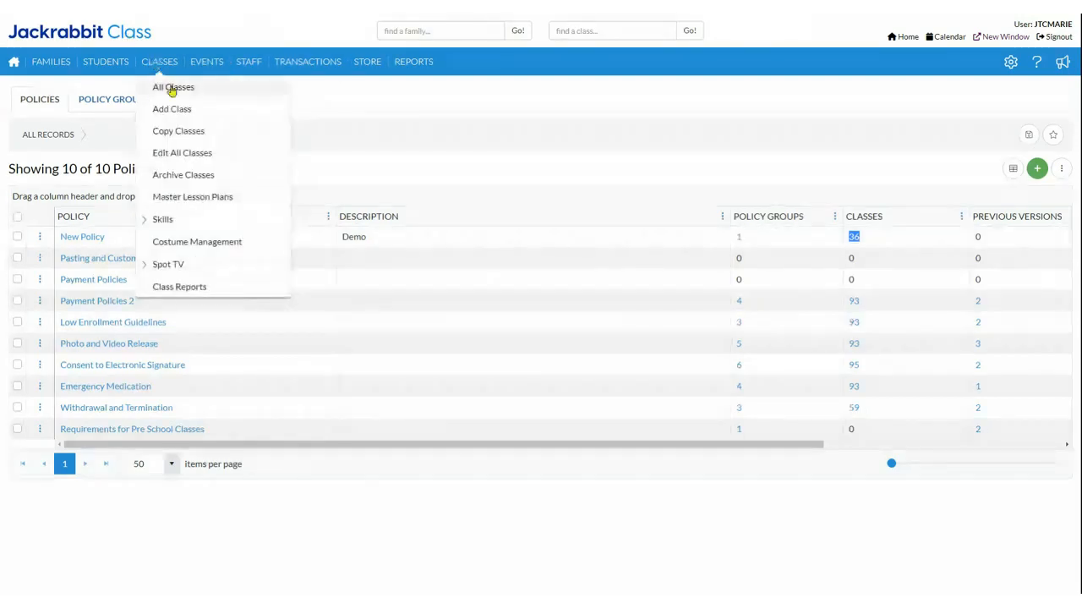
left_click(172, 88)
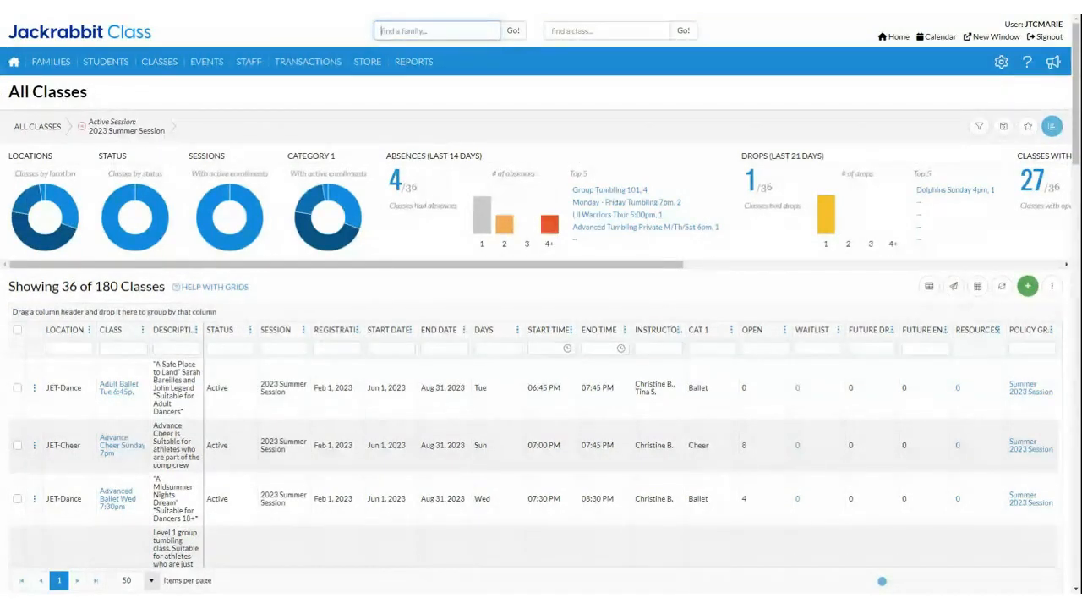
left_click(926, 288)
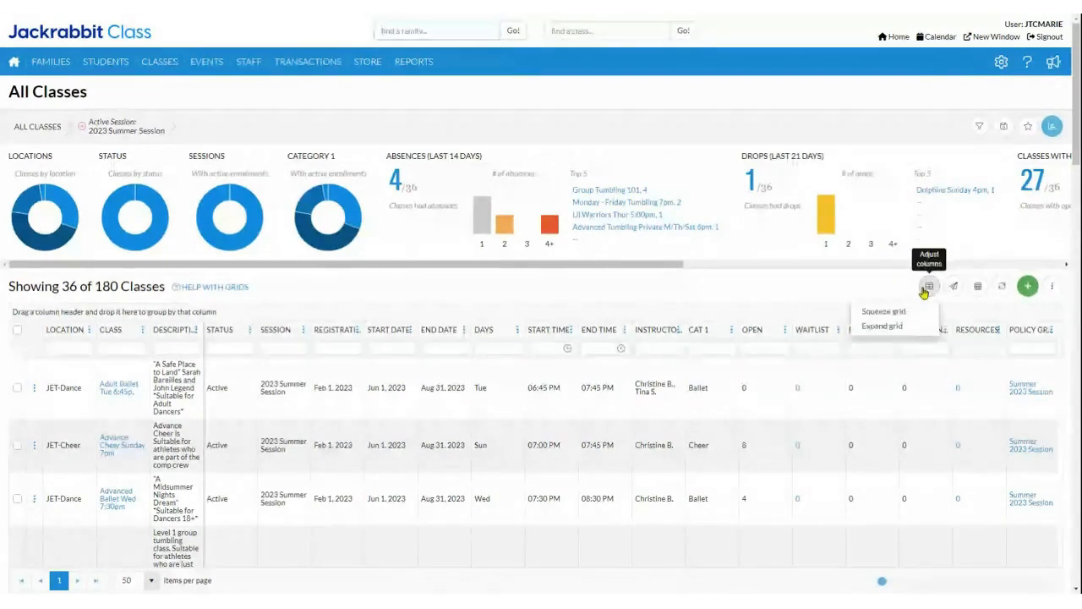
left_click(880, 310)
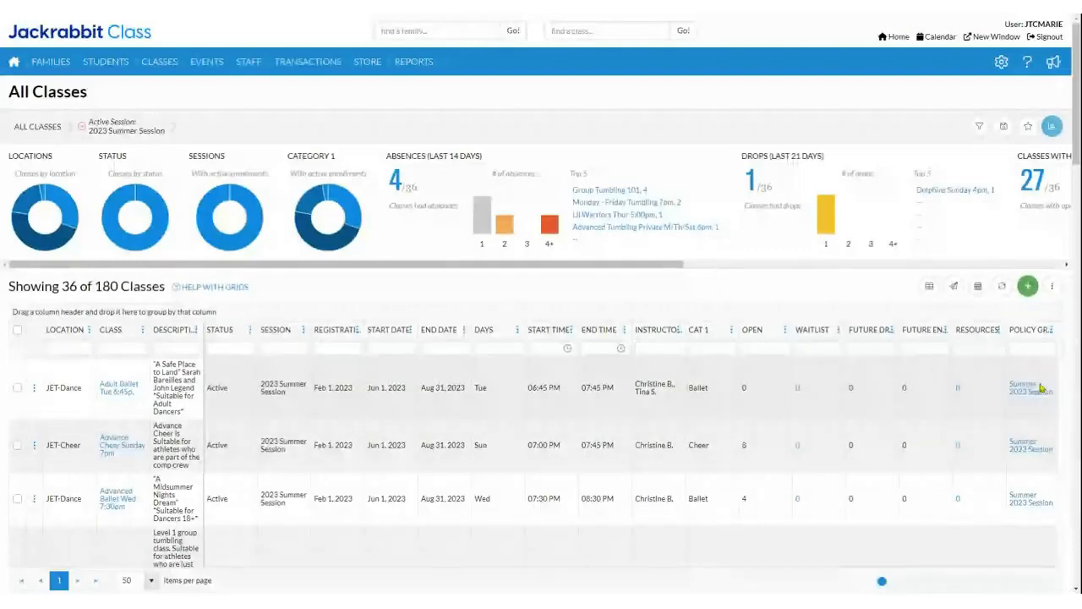
Step: Filter the class list by Cat 1 for "cheer"
scroll(1041, 471, "down", 2)
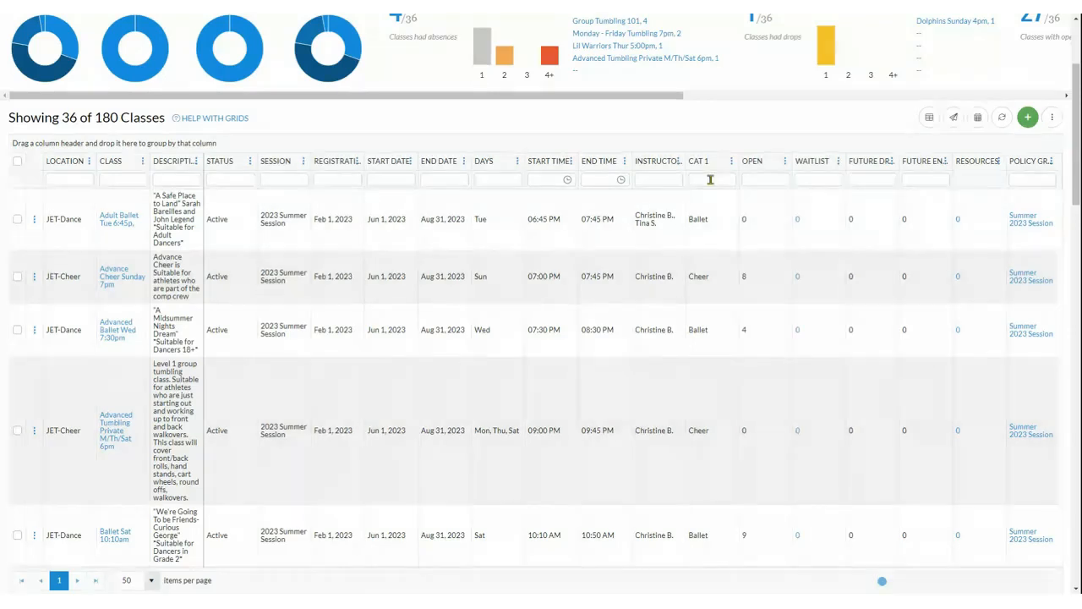
left_click(711, 180)
type("cheer")
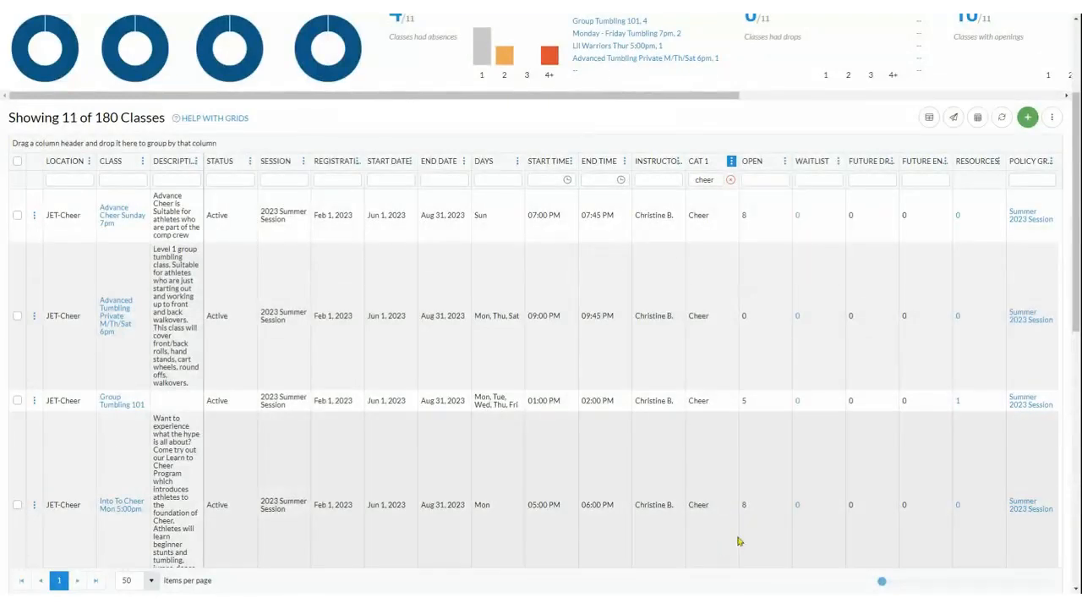
Step: Remove all policy groups from the filtered cheer classes, and move the policy group column directly after End Date
left_click(1053, 119)
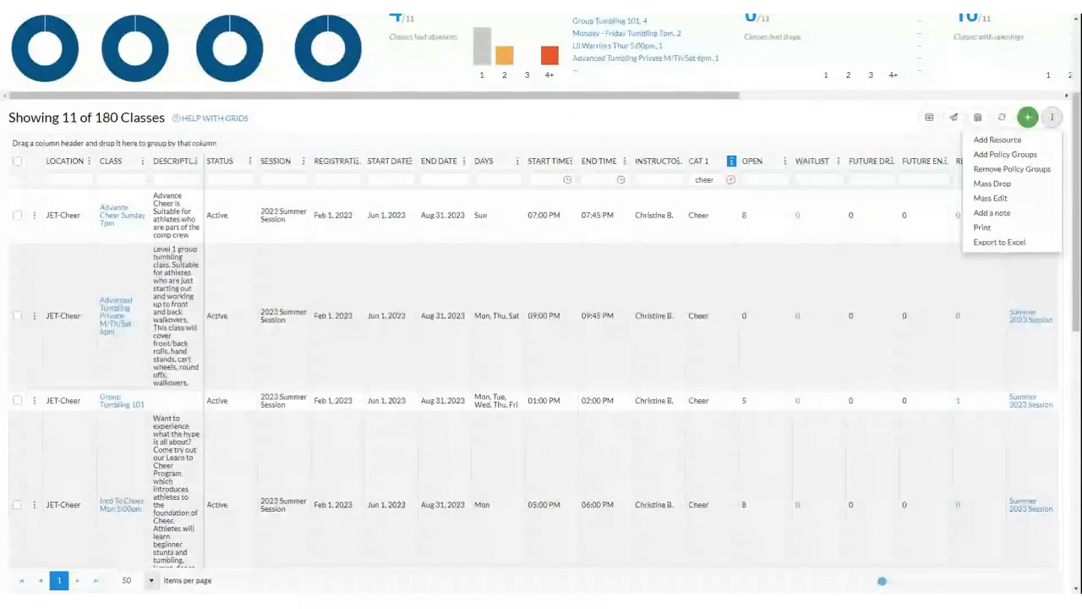
left_click(985, 170)
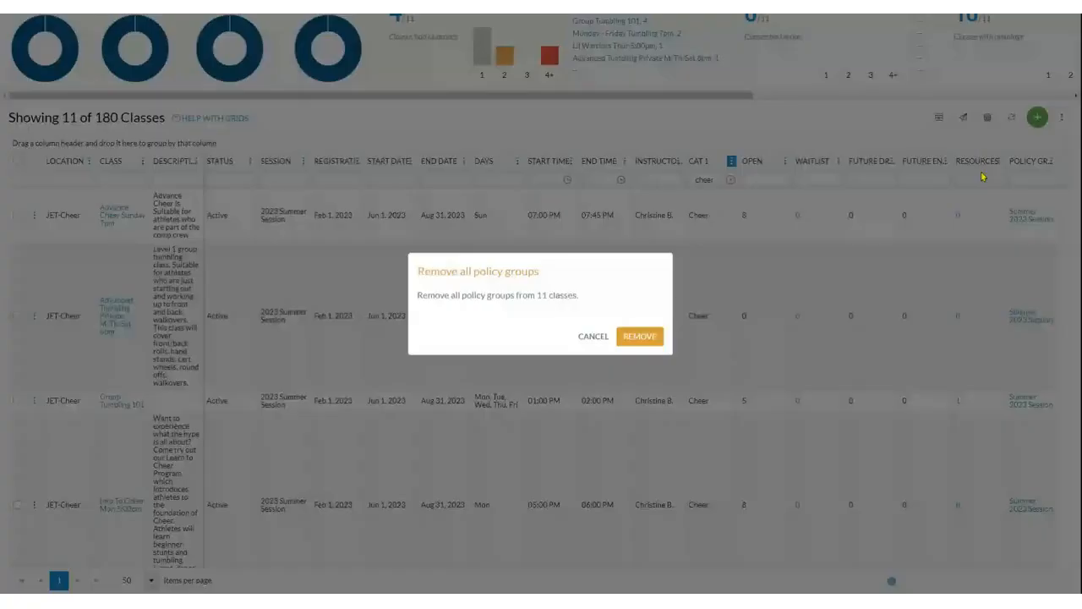
left_click(647, 340)
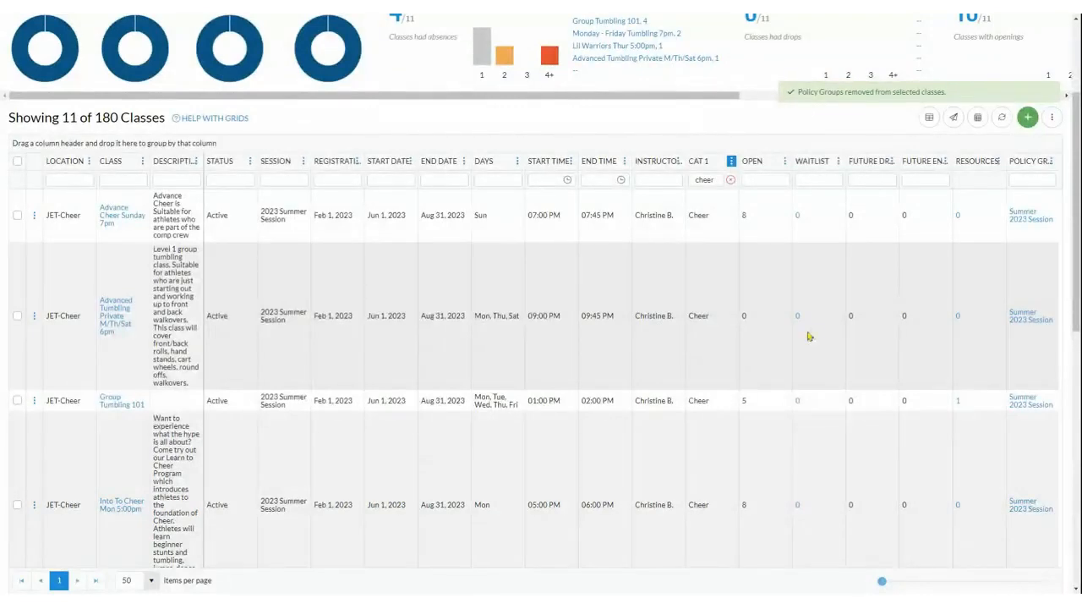
left_click(1003, 118)
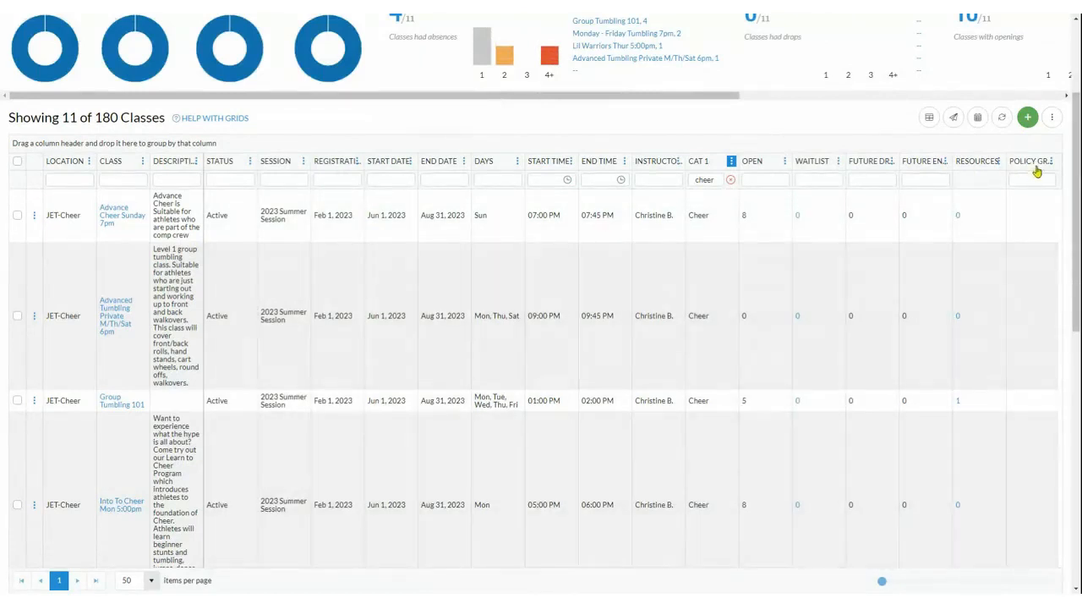
left_click_drag(1030, 162, 476, 166)
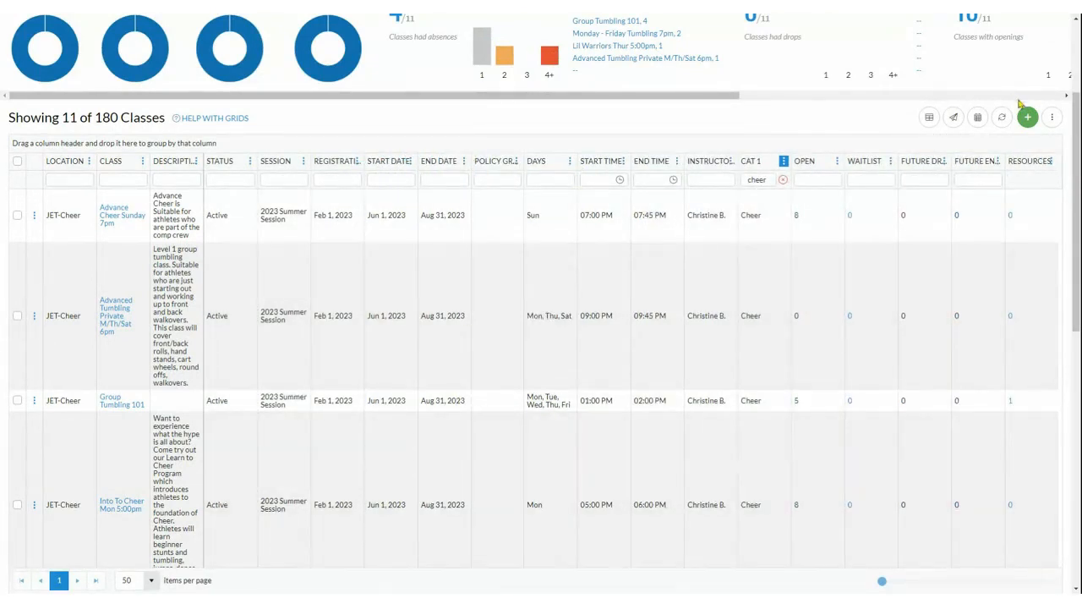
Step: Add the Fall 2023 and 2023-24 Session policy groups to the filtered cheer classes and refresh the grid
left_click(1053, 118)
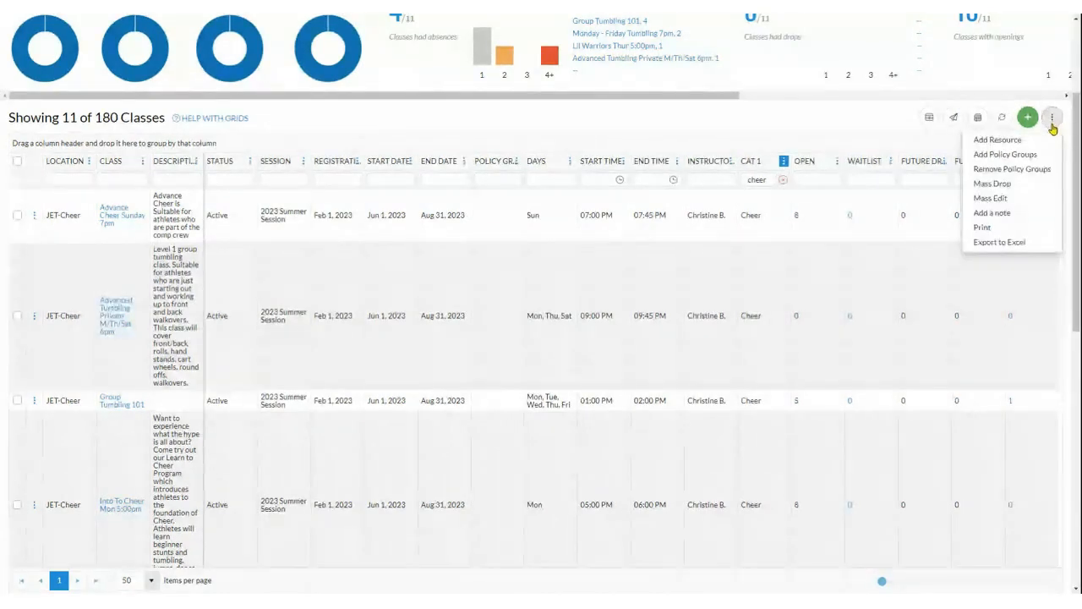
left_click(976, 155)
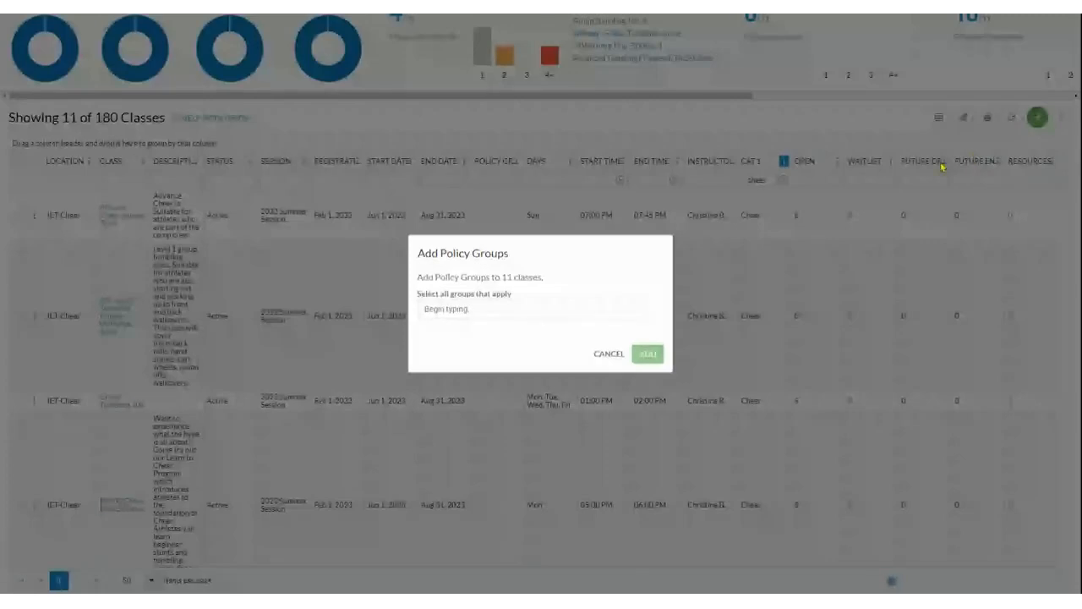
left_click(502, 310)
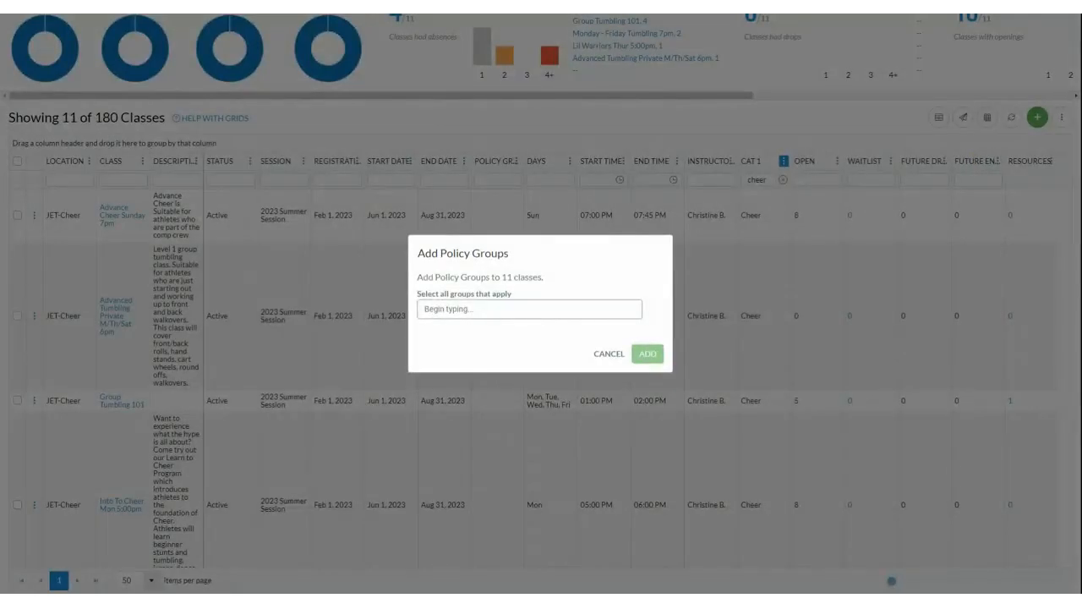
left_click(491, 312)
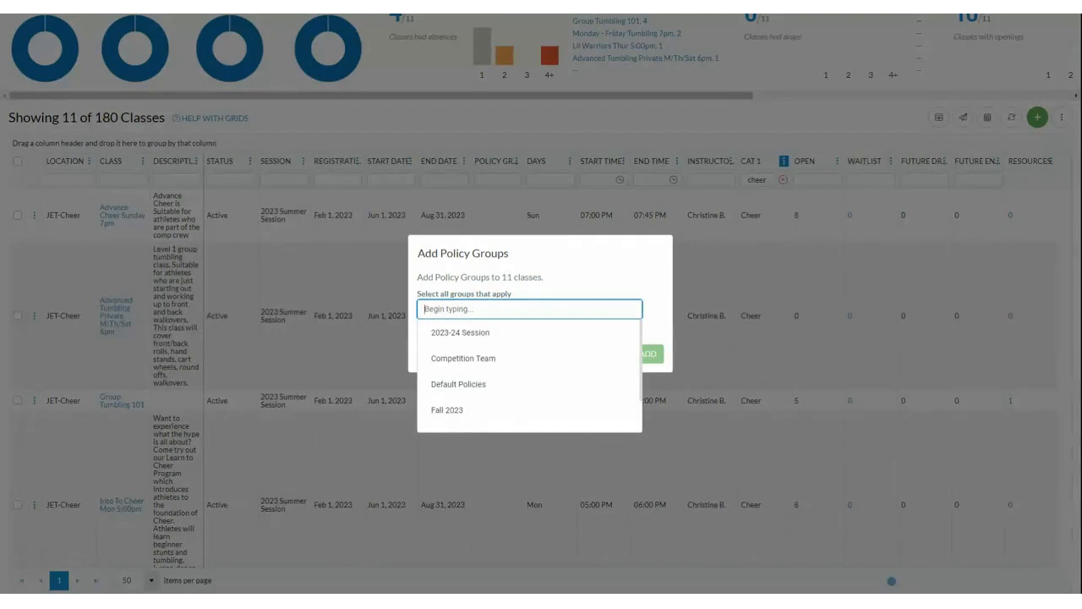
left_click(460, 414)
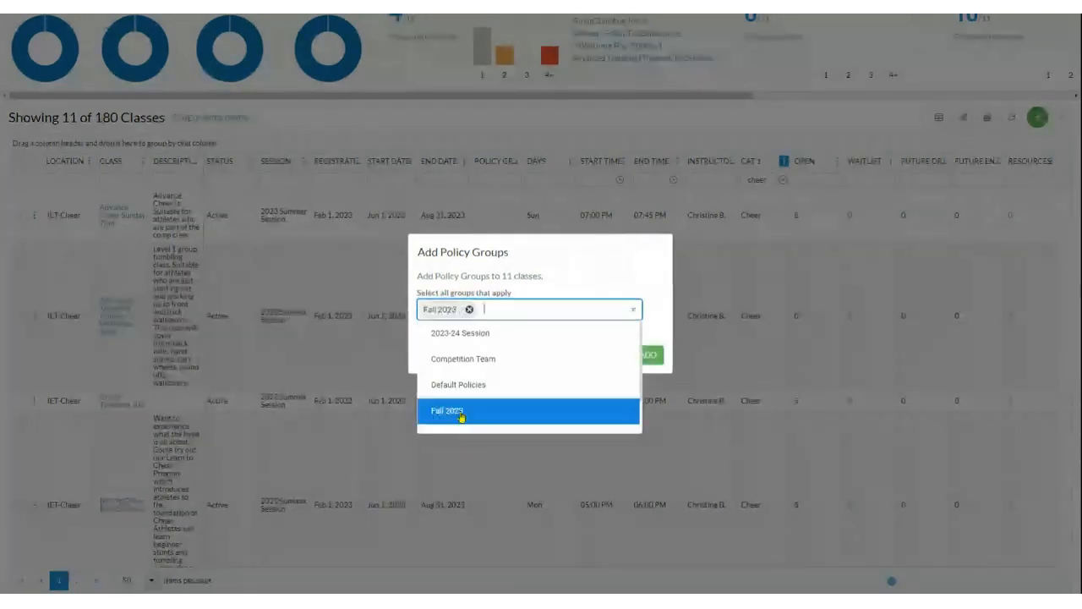
left_click(465, 337)
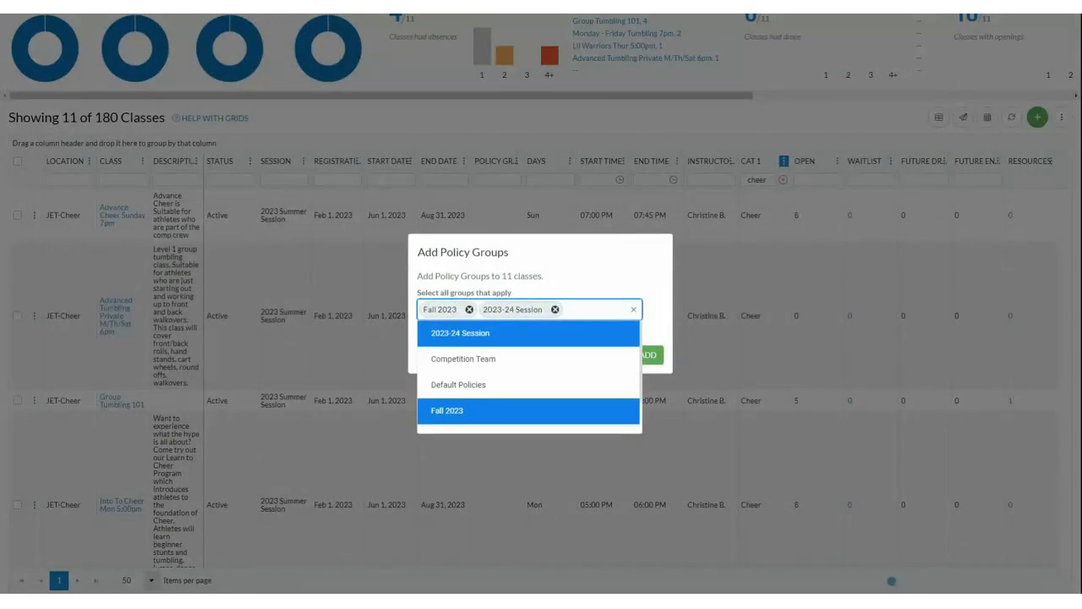
left_click(708, 358)
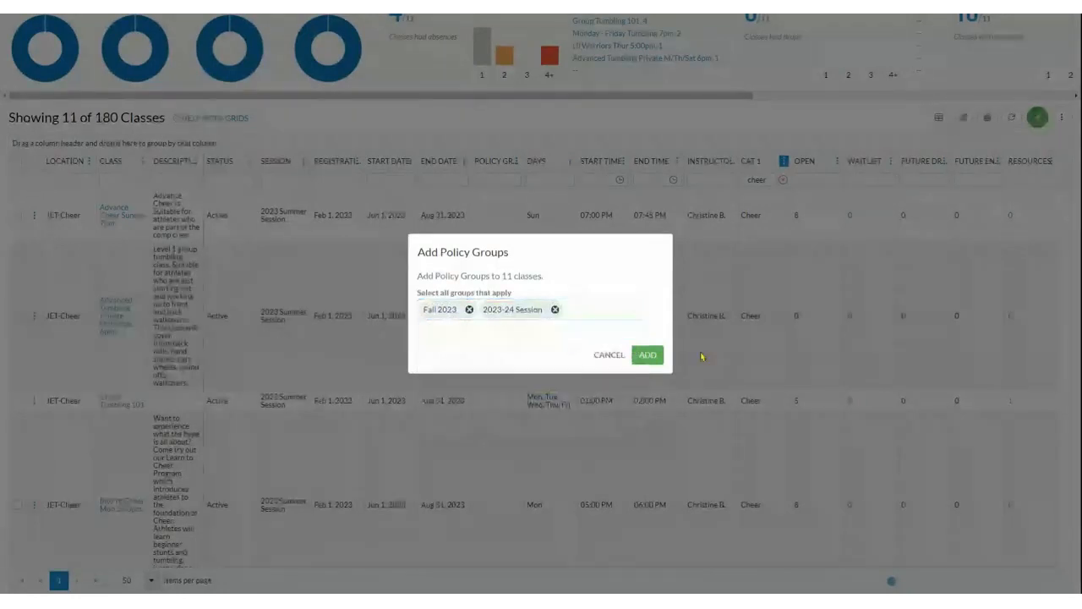
left_click(647, 355)
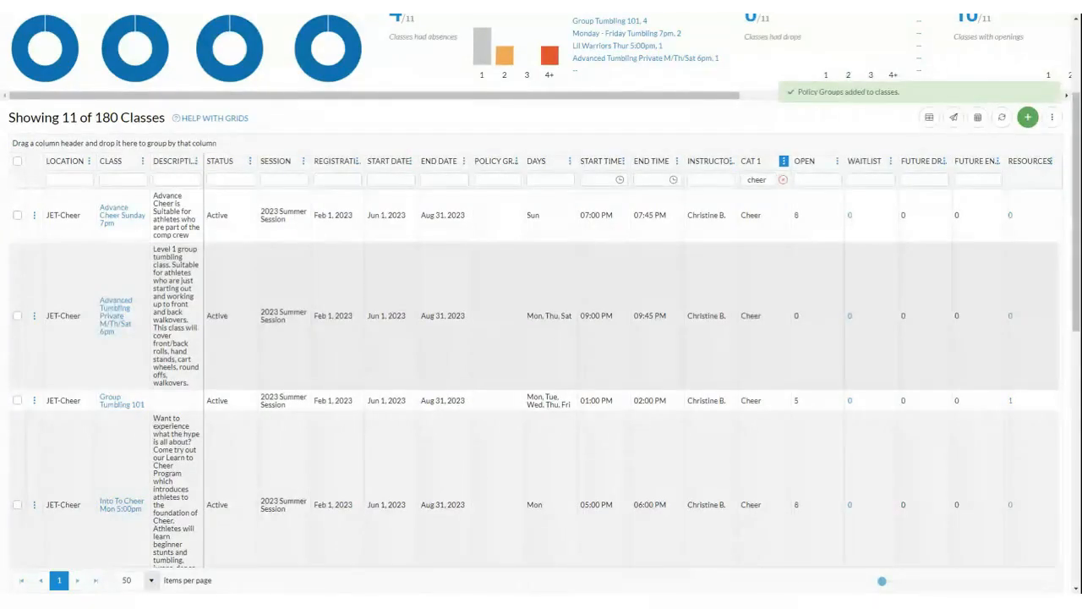
left_click(1000, 118)
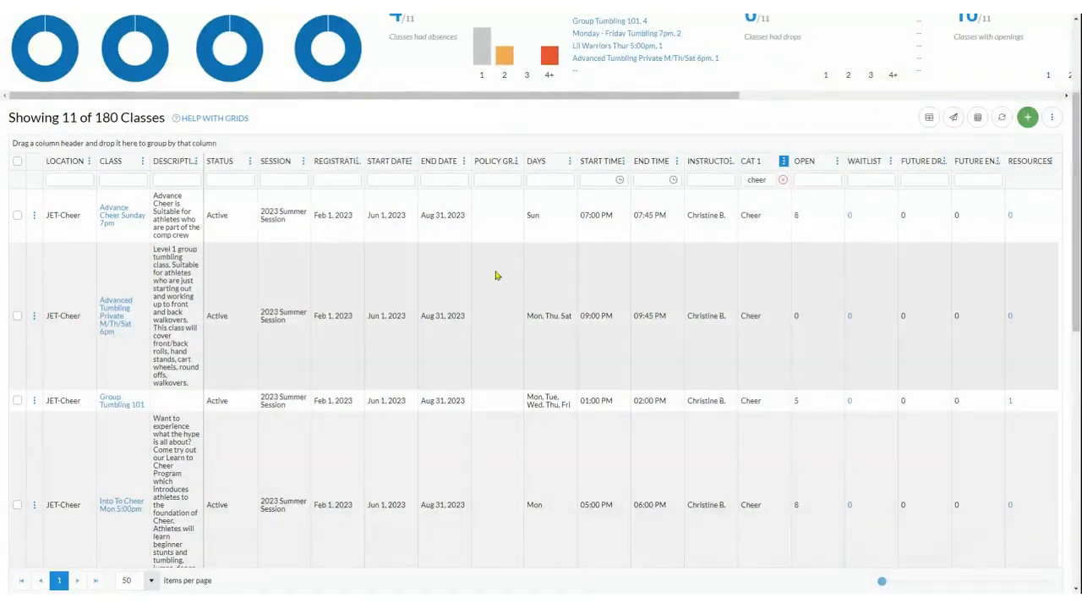
left_click(1002, 118)
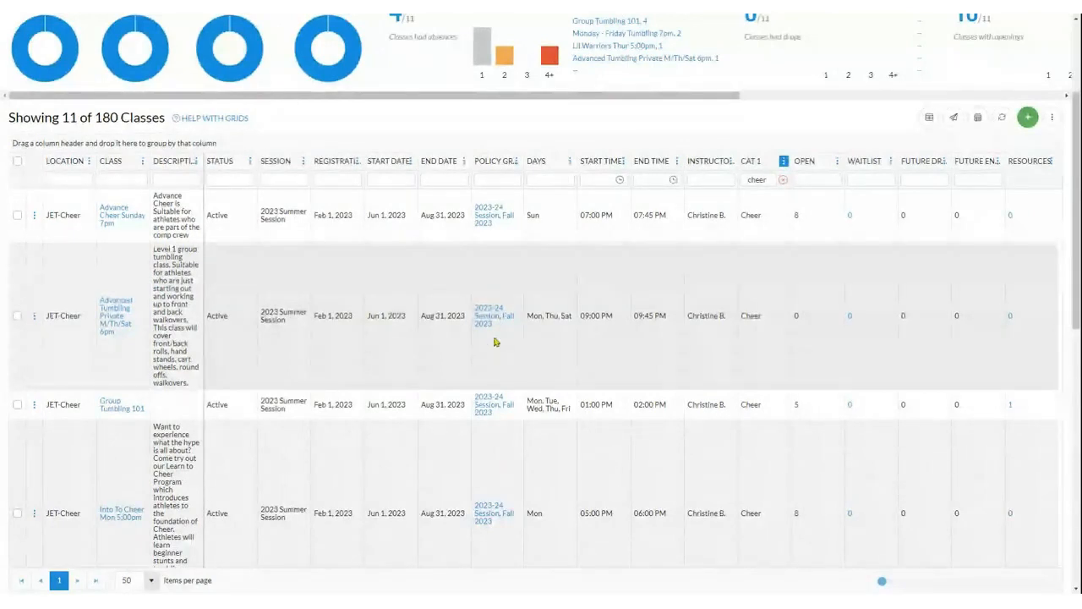
scroll(494, 343, "down", 3)
scroll(494, 342, "up", 5)
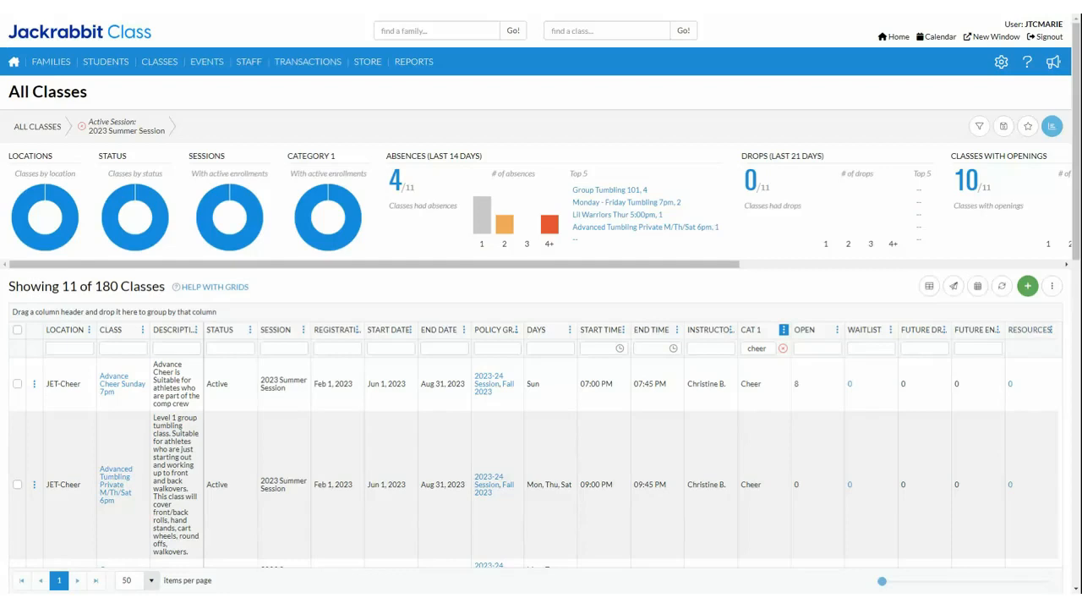
Step: Open the user permissions of the office staff user in the second row of the user list
mouse_move(1001, 61)
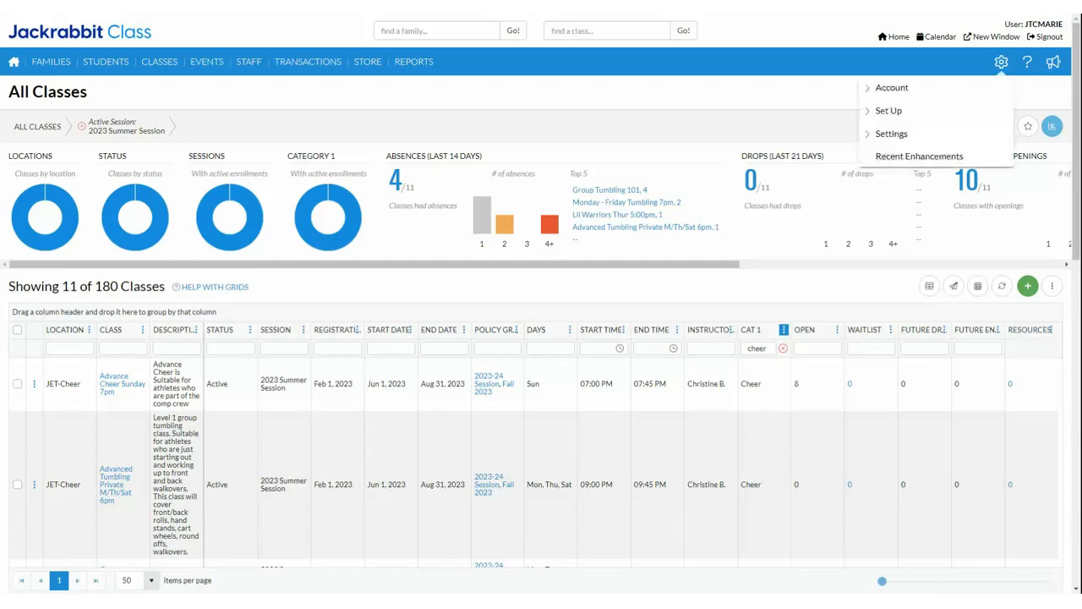
left_click(904, 136)
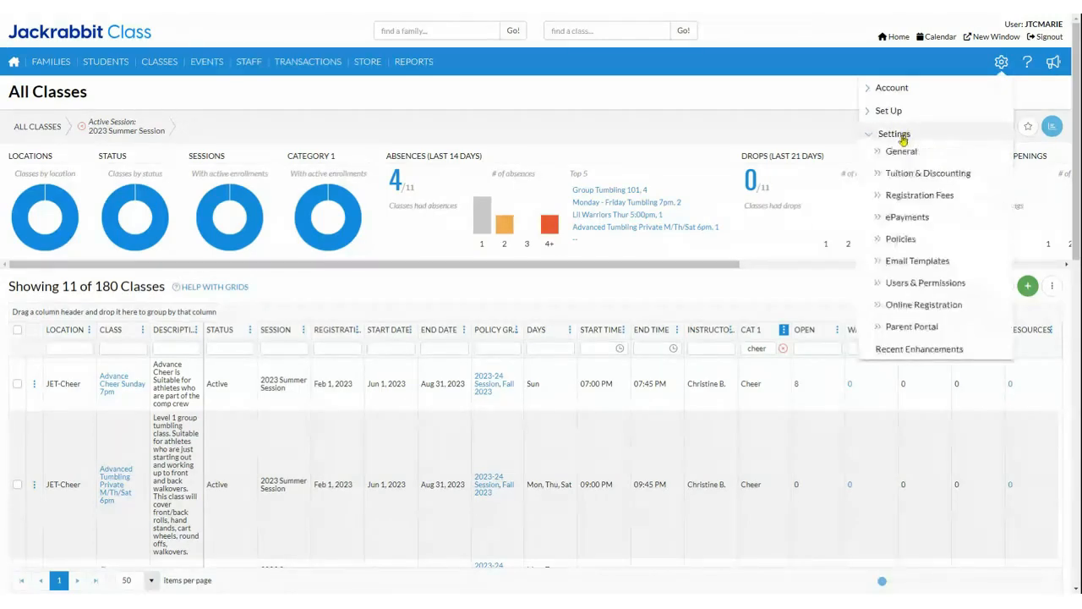
left_click(911, 284)
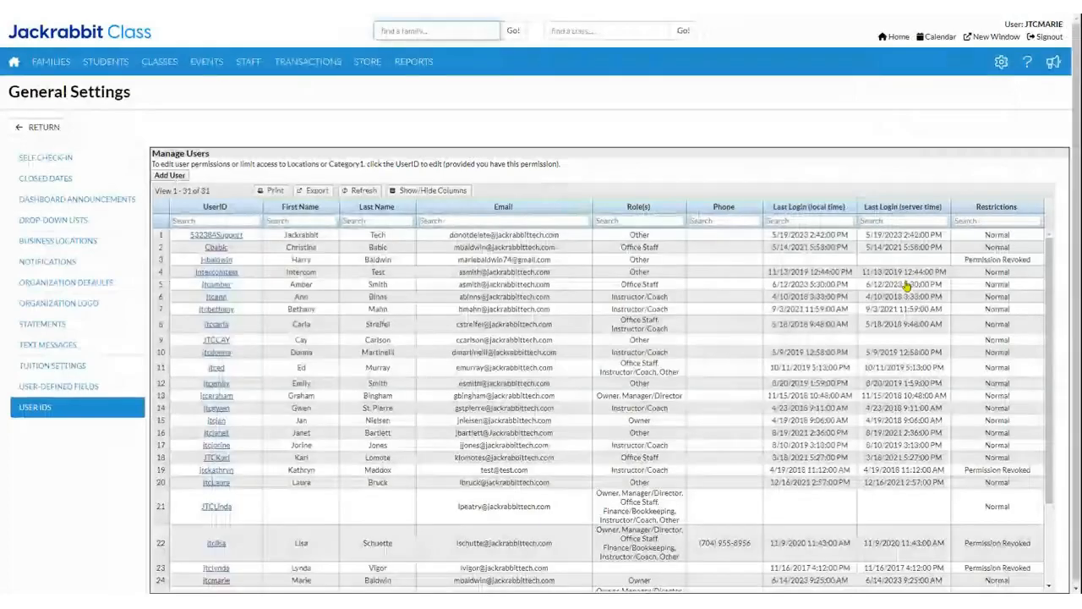
left_click(215, 247)
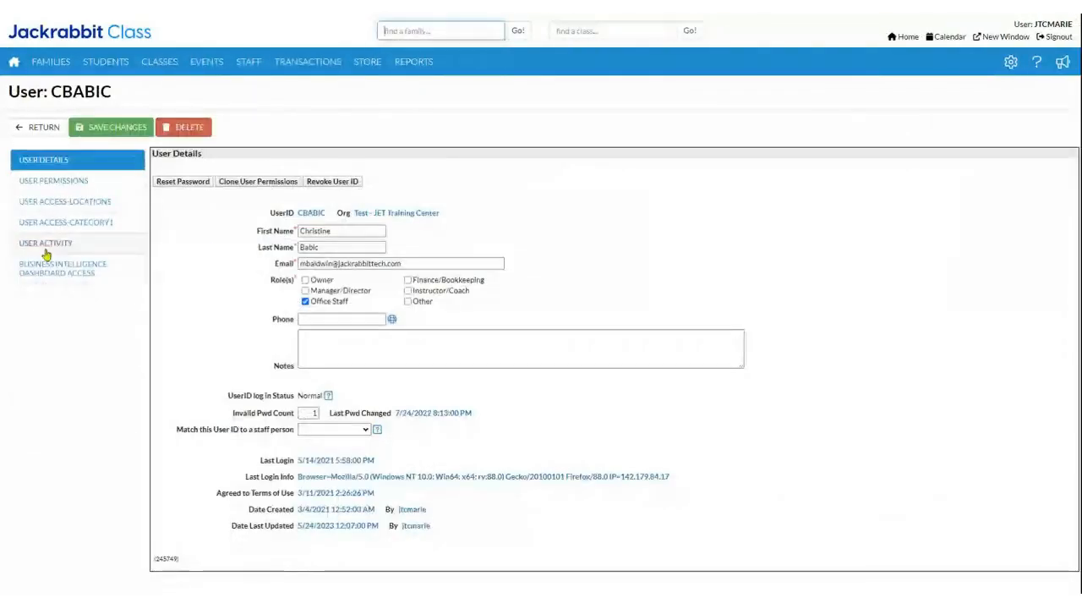
left_click(53, 180)
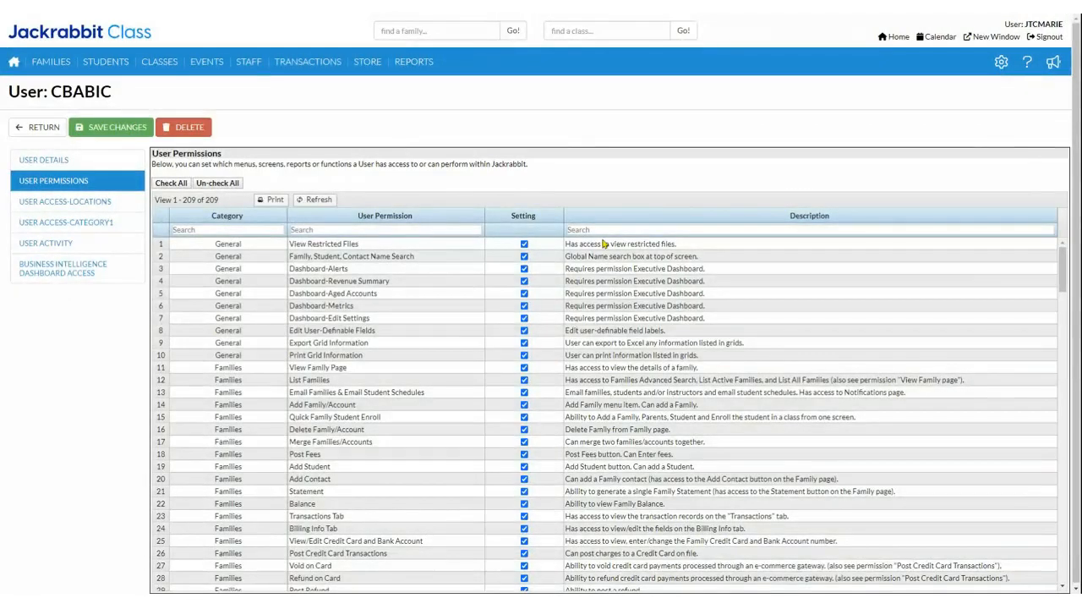
Step: Filter the permission descriptions for "policies" to examine the policy permissions, and return to the Executive Dashboard without saving
left_click(653, 224)
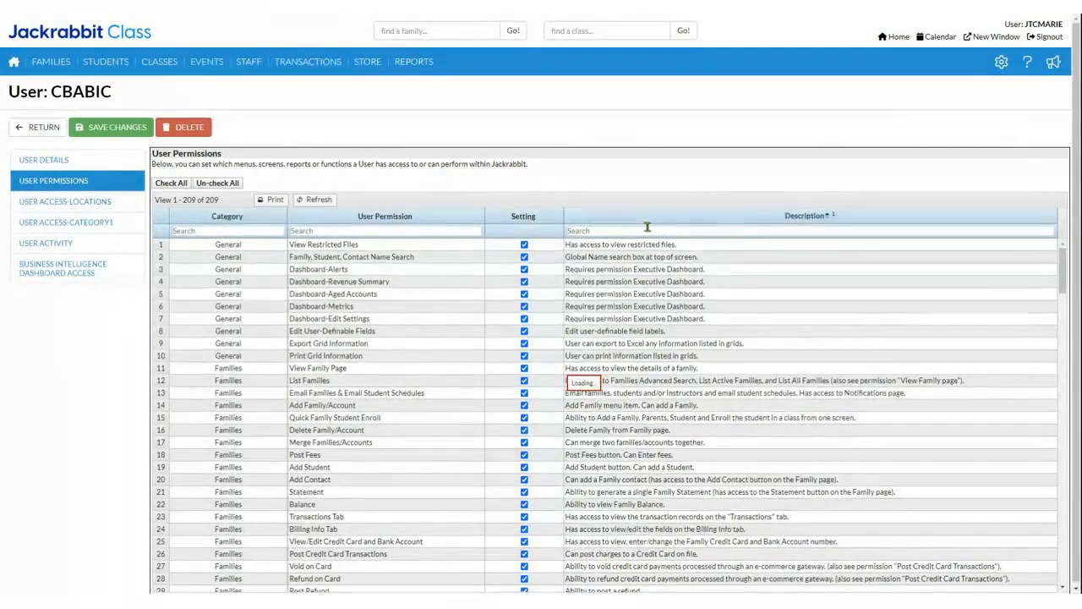
type("policies")
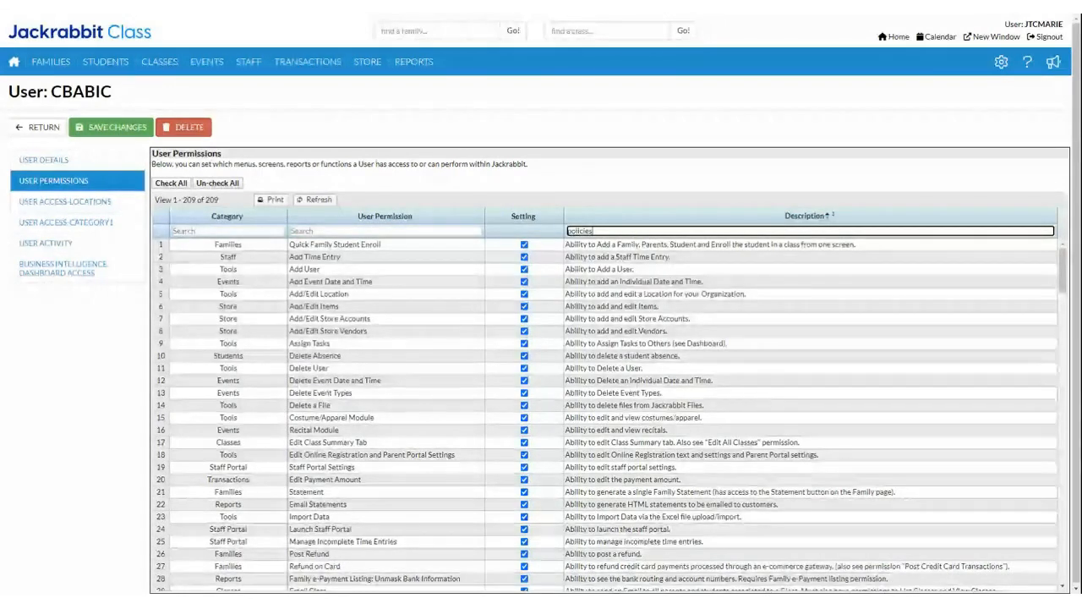
key("Return")
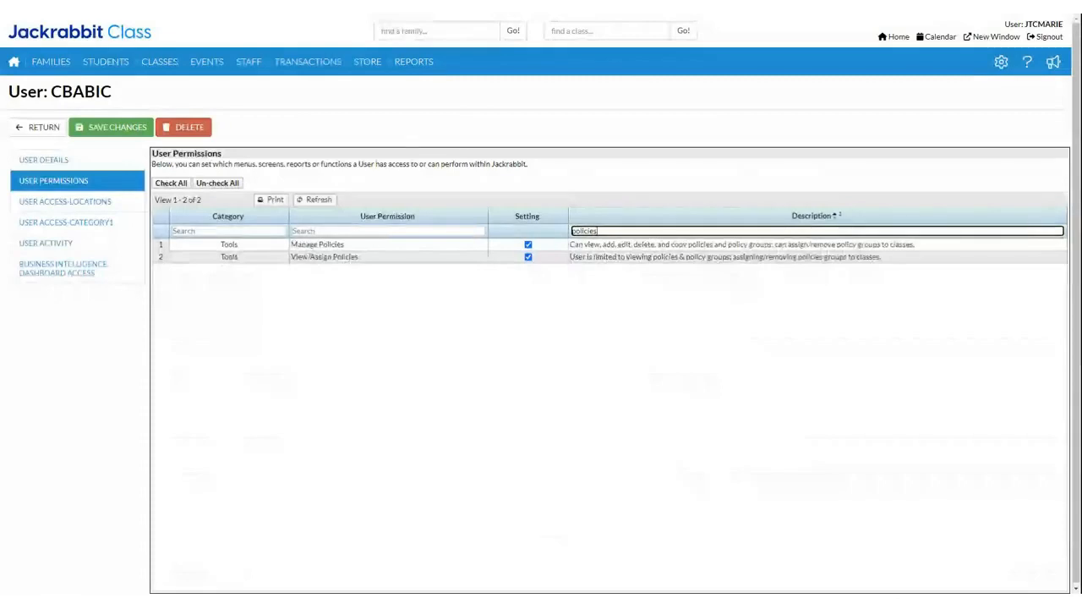
left_click(635, 230)
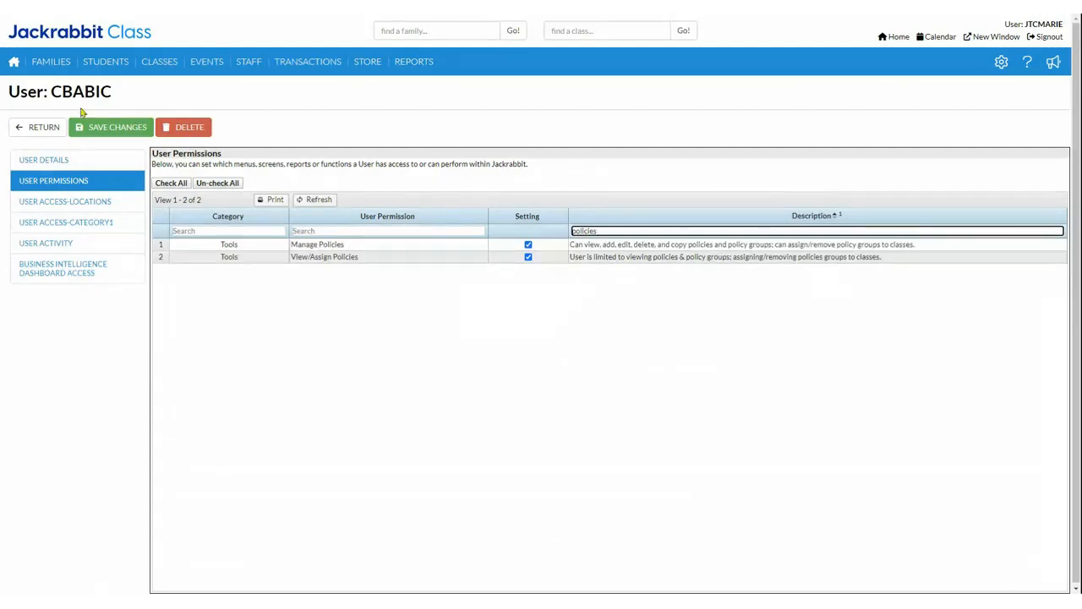
left_click(25, 128)
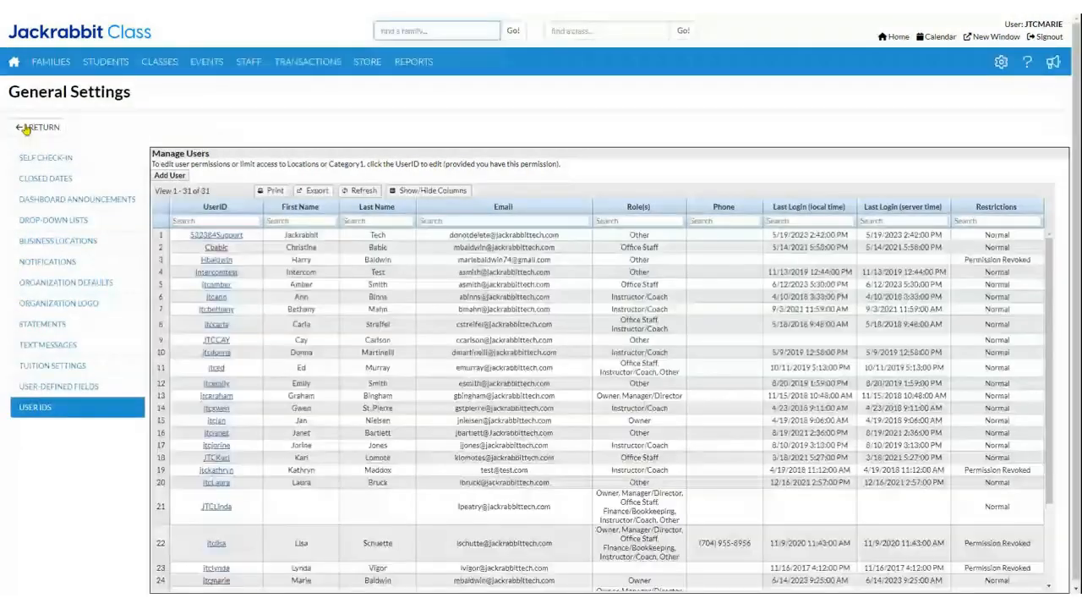
left_click(12, 65)
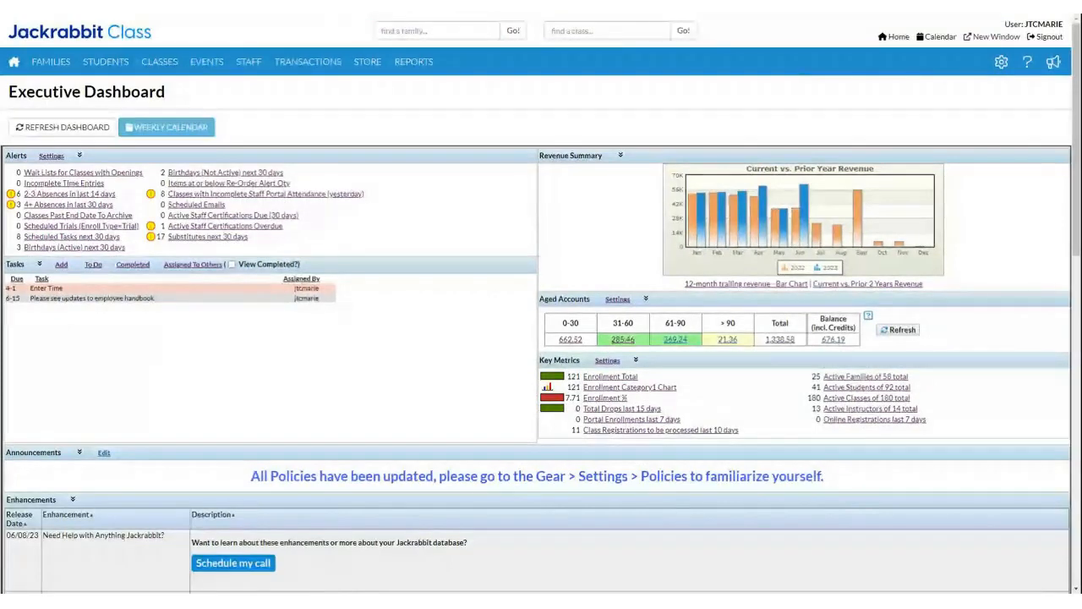
left_click(460, 27)
type("cal")
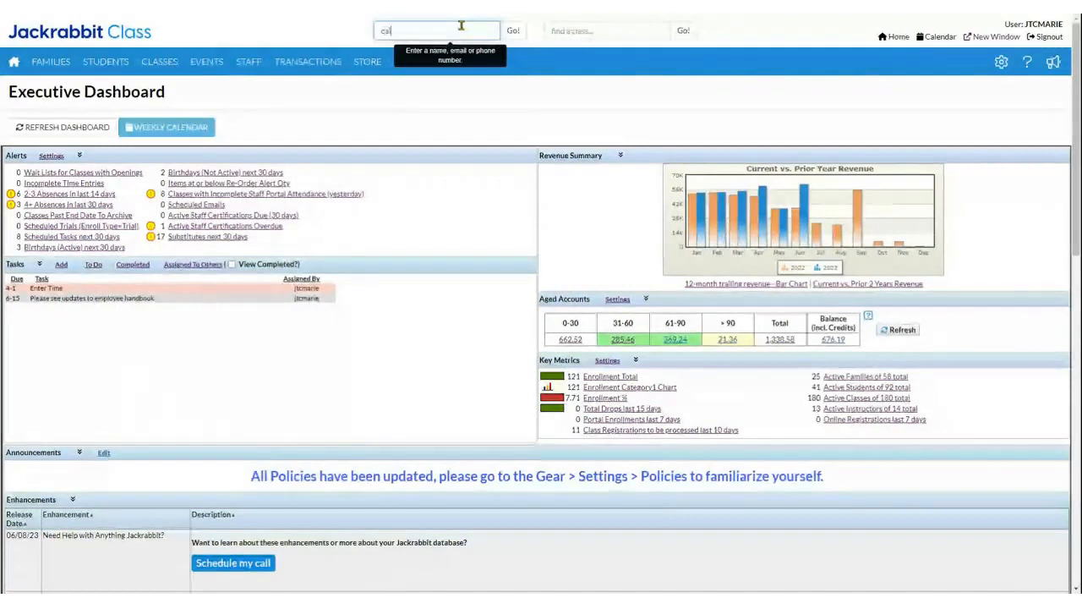
key("BackSpace")
key("BackSpace")
key("BackSpace")
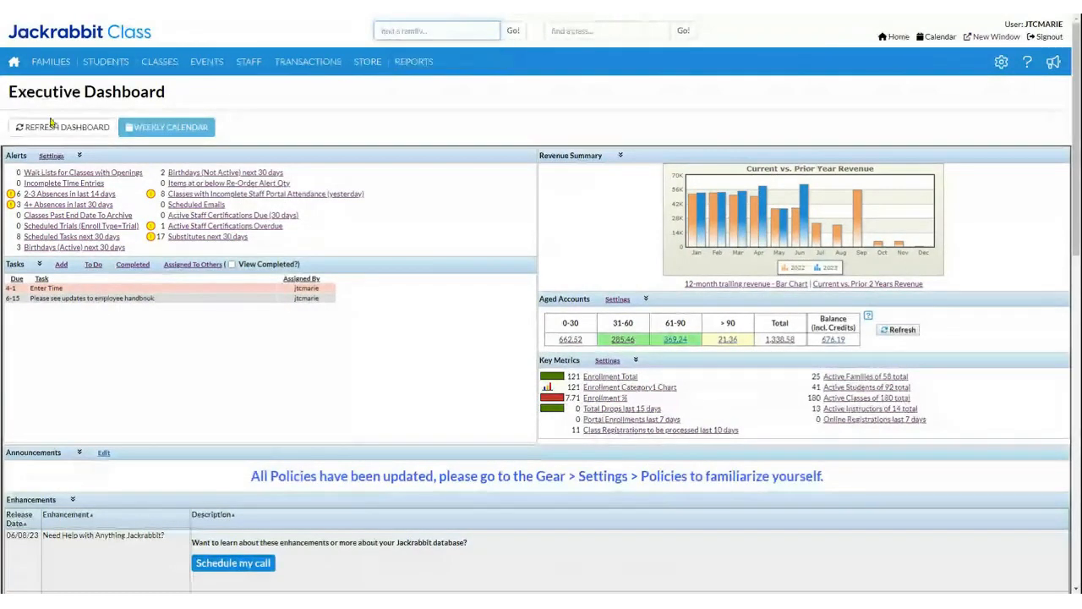
Step: Filter the list of all families to those that have not agreed to all active policies, and start a message to them
mouse_move(67, 62)
left_click(68, 90)
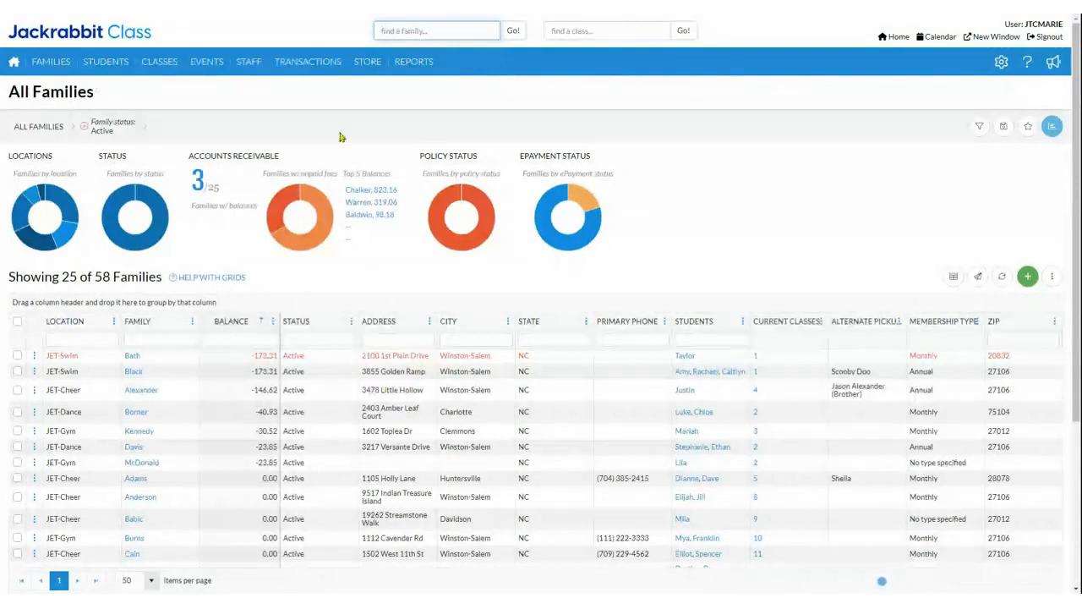
mouse_move(473, 195)
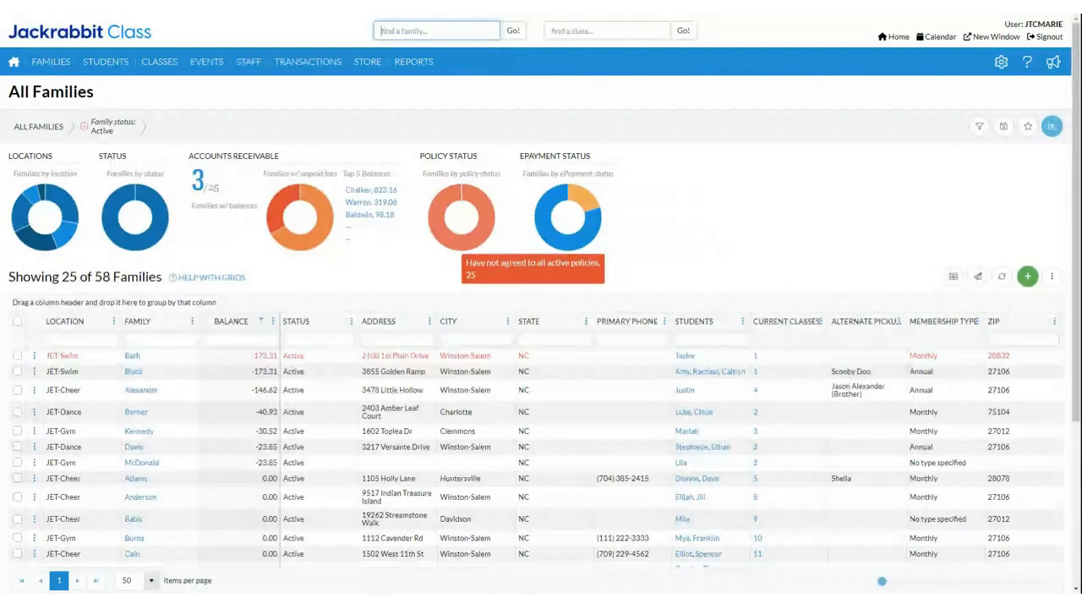
left_click(471, 194)
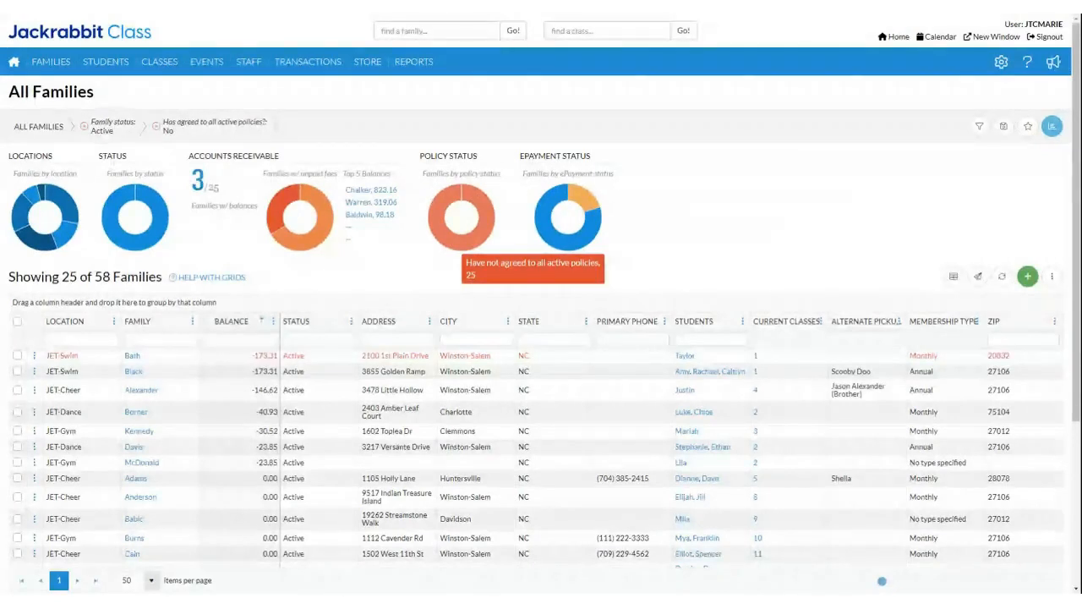
left_click(977, 279)
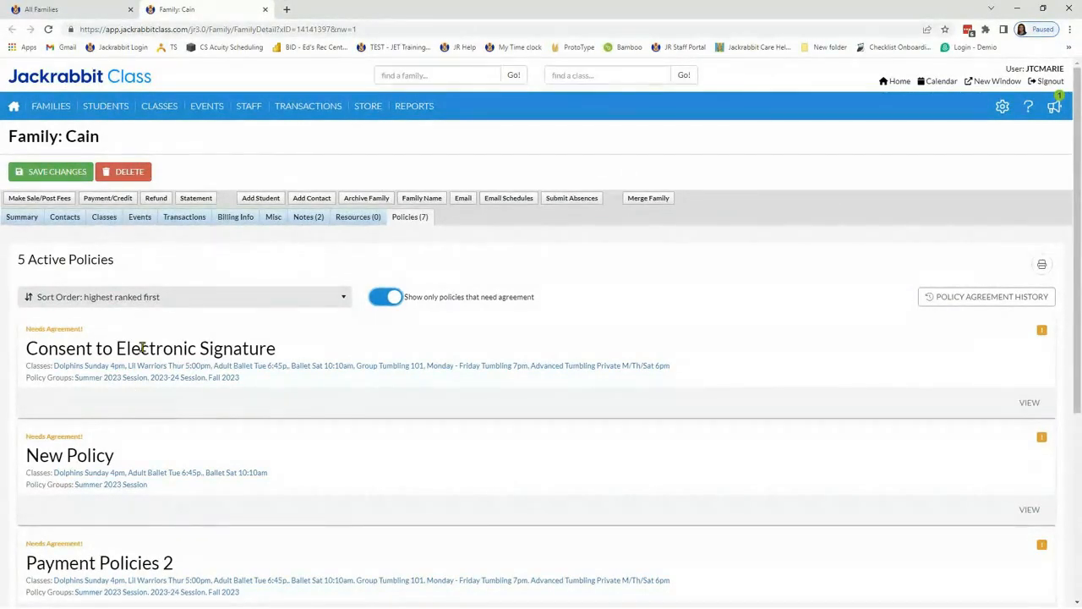
Step: View the open family record's summary and return to its policies that need agreement
left_click(13, 219)
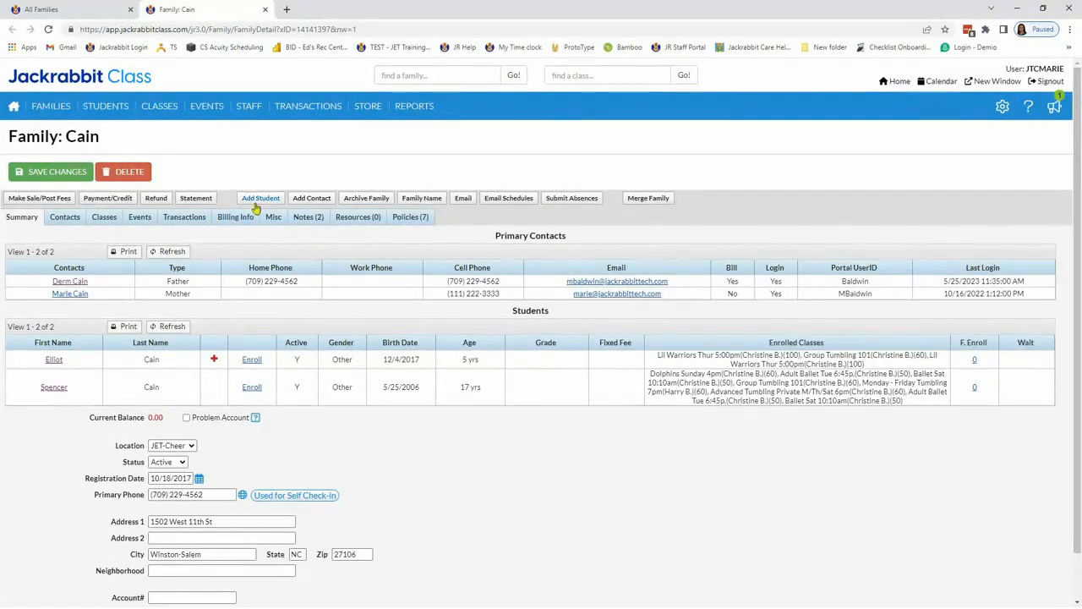
left_click(404, 221)
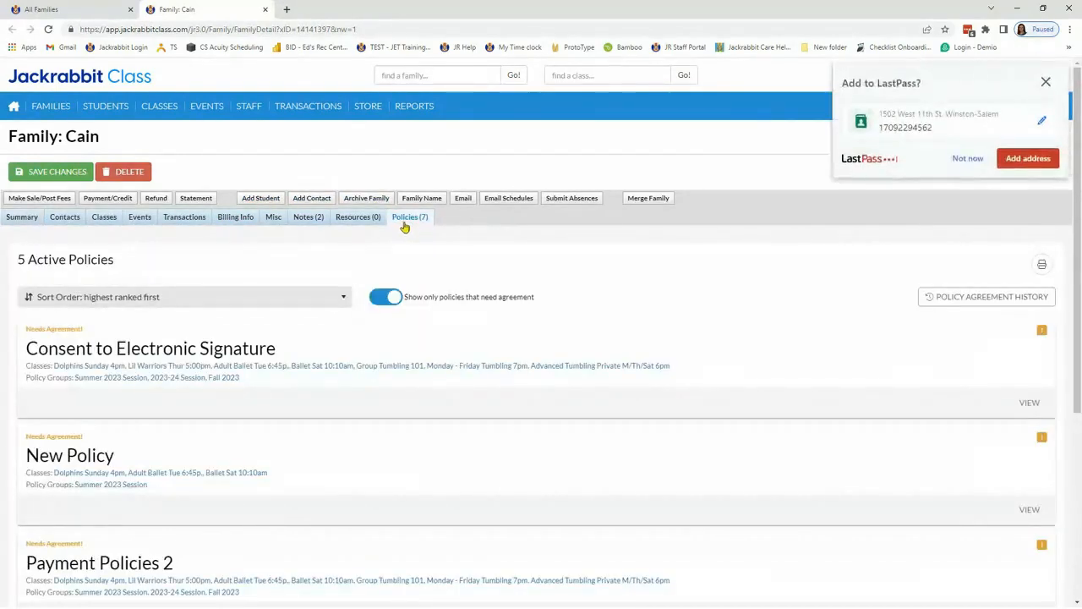
Step: Decline saving the address, and compare the family's full policy list with only the policies that need agreement
left_click(968, 158)
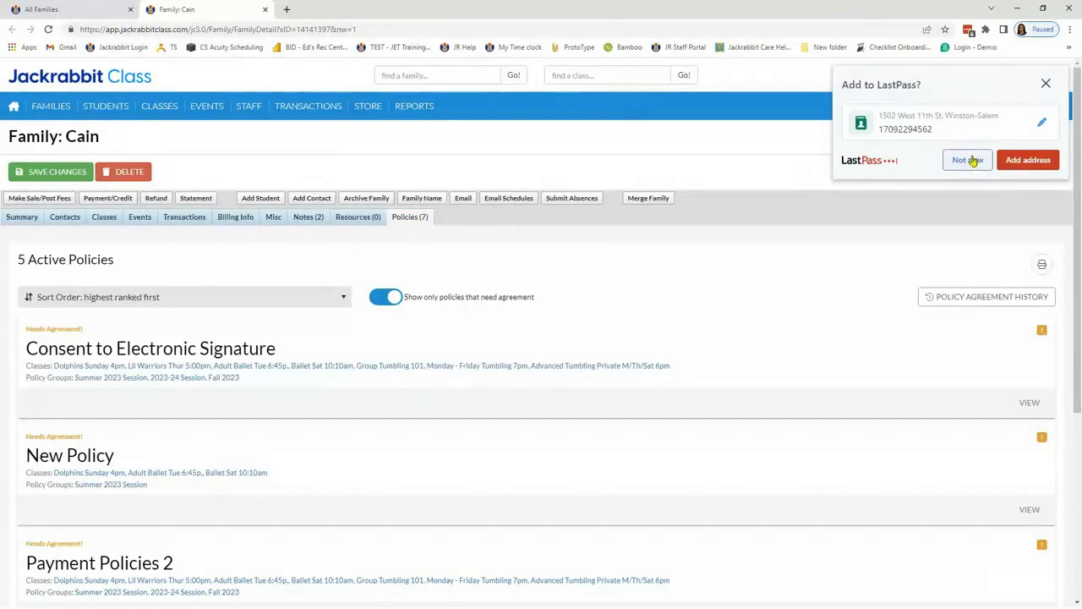
left_click(397, 299)
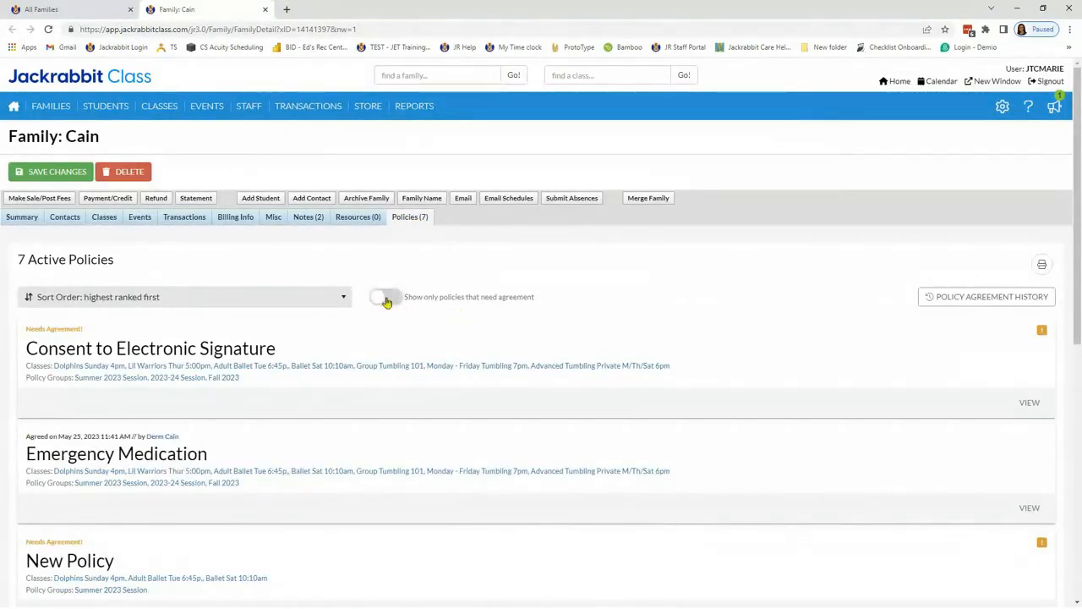
left_click(386, 300)
scroll(682, 304, "down", 3)
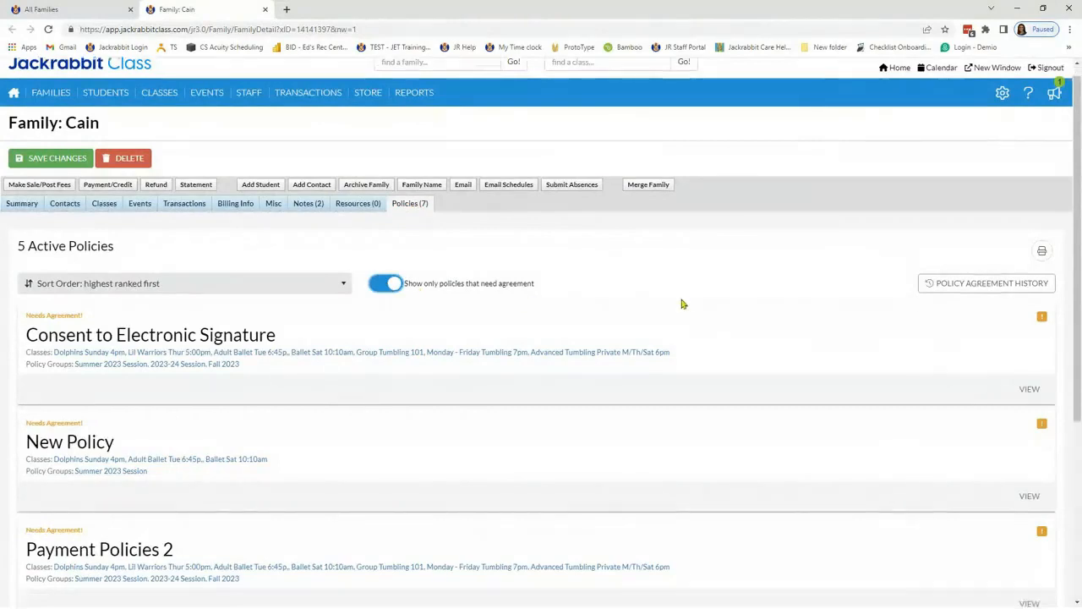
scroll(679, 305, "up", 3)
scroll(664, 305, "up", 1)
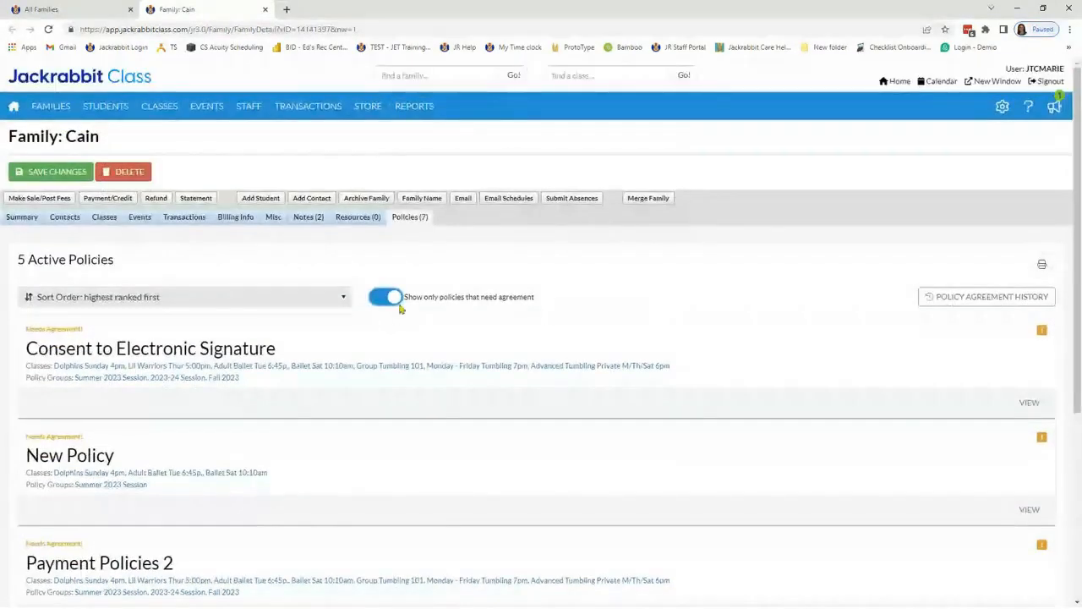
Step: Show all of the family's active policies and examine the agreement status of each one
left_click(394, 301)
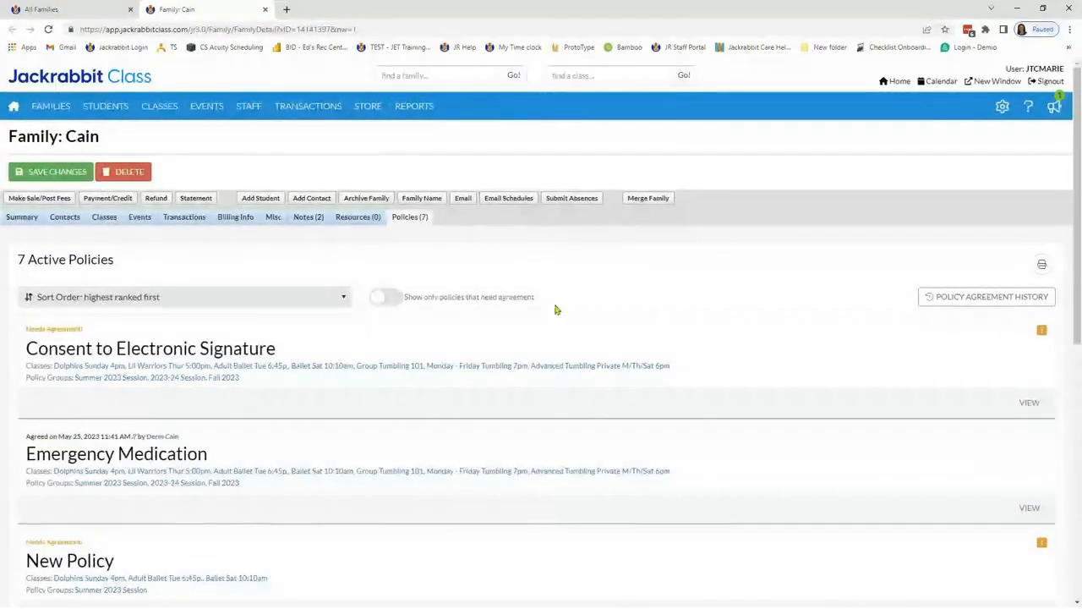
scroll(554, 309, "down", 5)
scroll(261, 282, "up", 3)
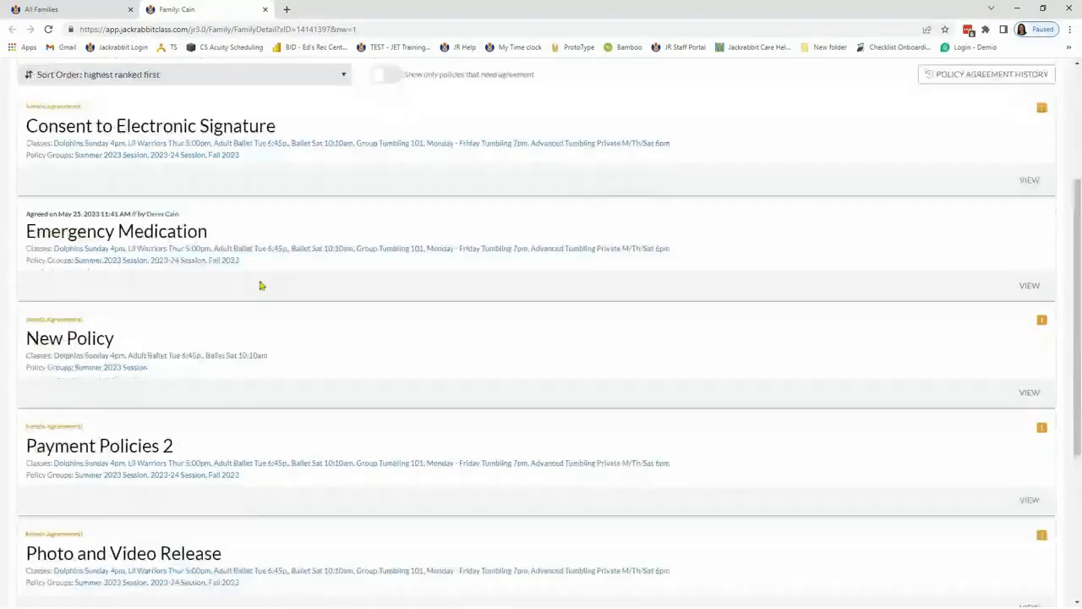
scroll(309, 280, "up", 2)
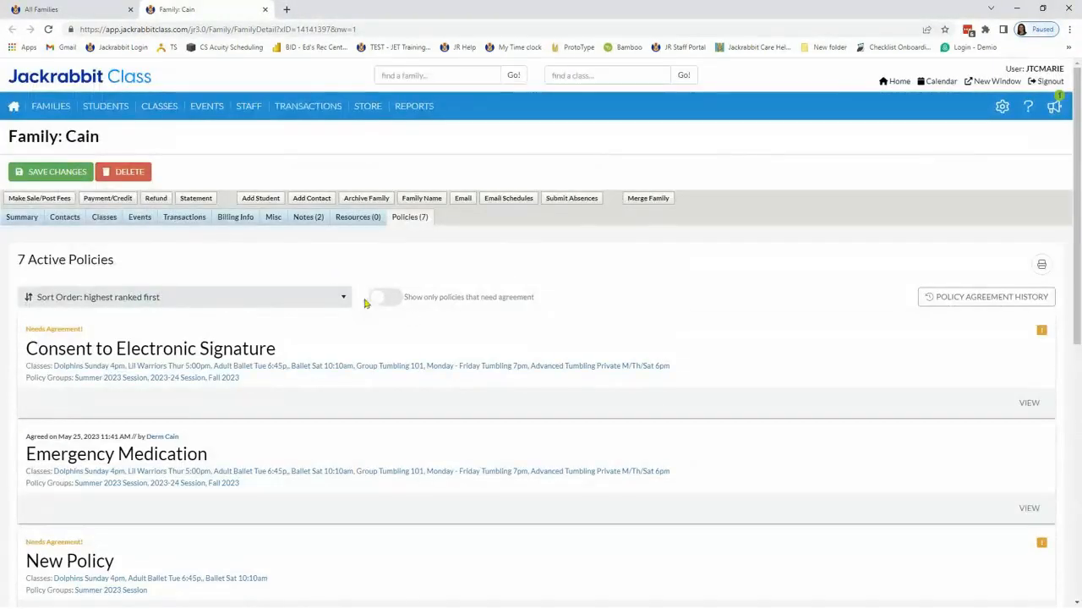
scroll(528, 330, "down", 2)
scroll(526, 329, "down", 4)
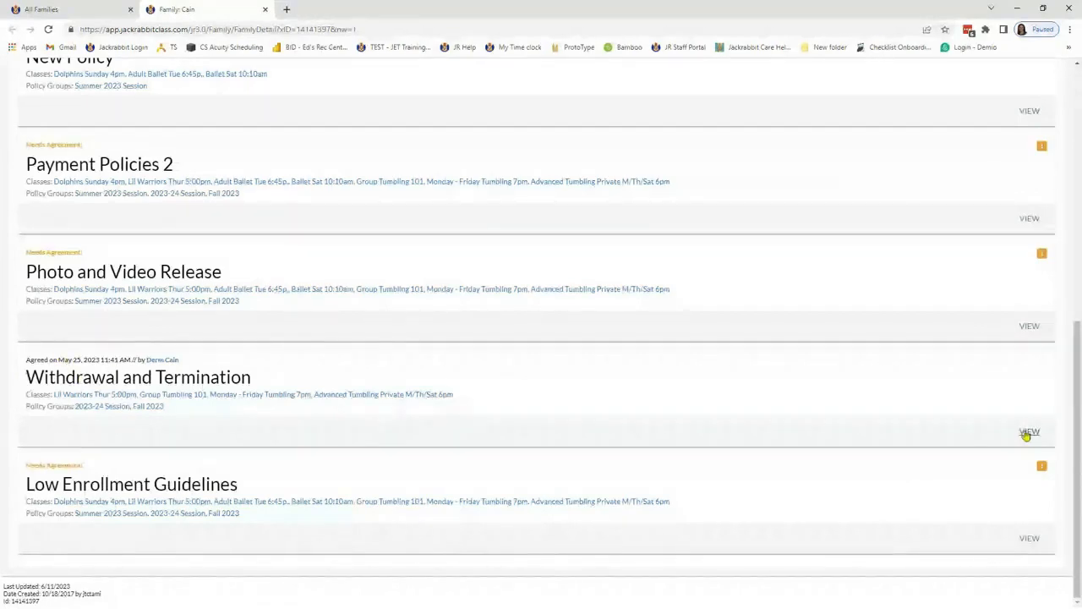
left_click_drag(22, 468, 115, 458)
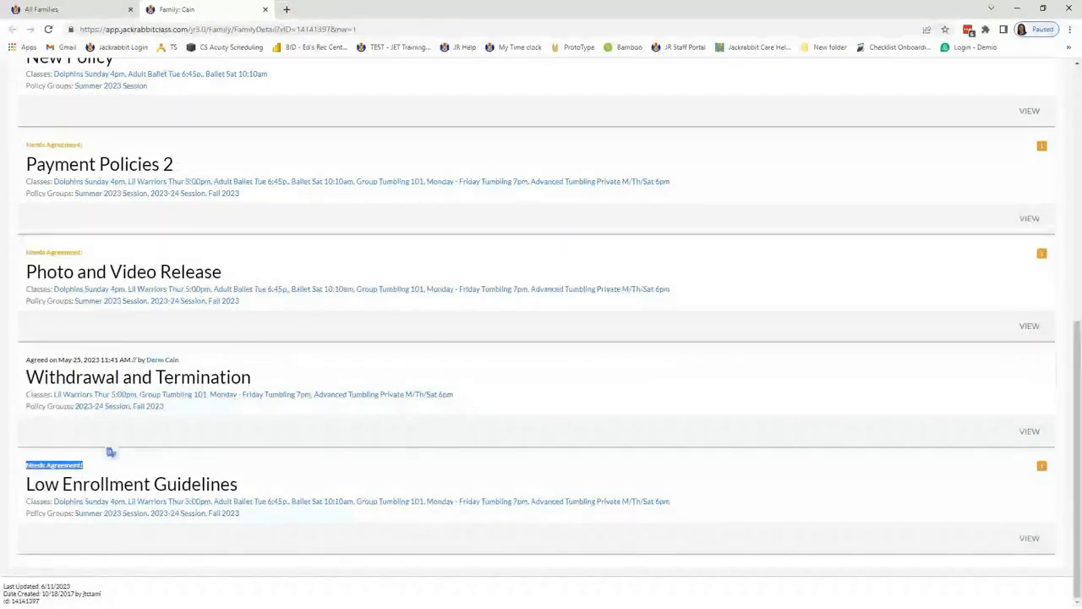
left_click_drag(1030, 250, 1067, 254)
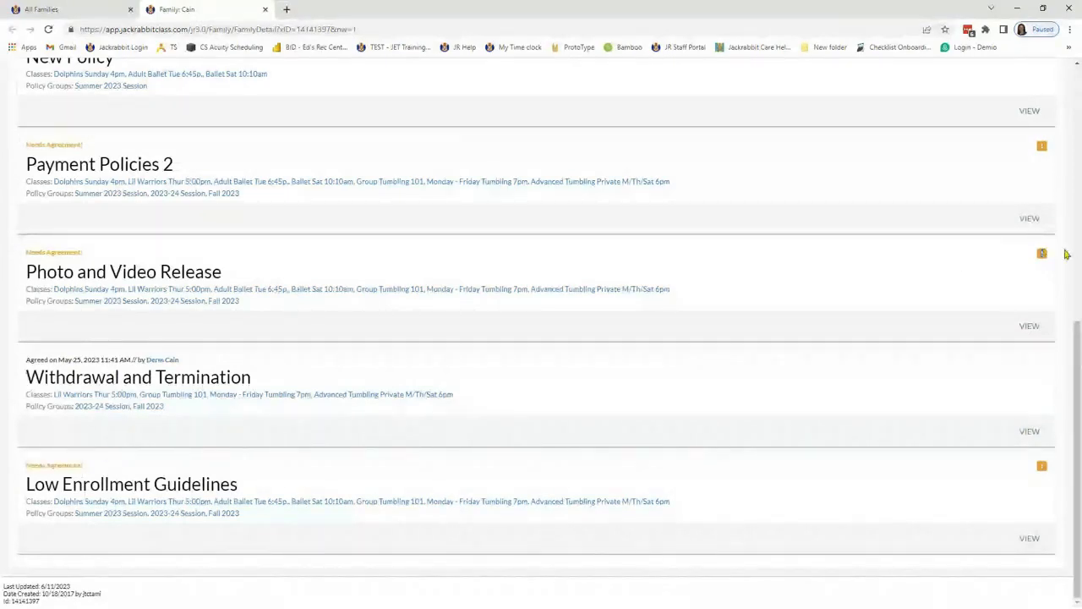
left_click(807, 290)
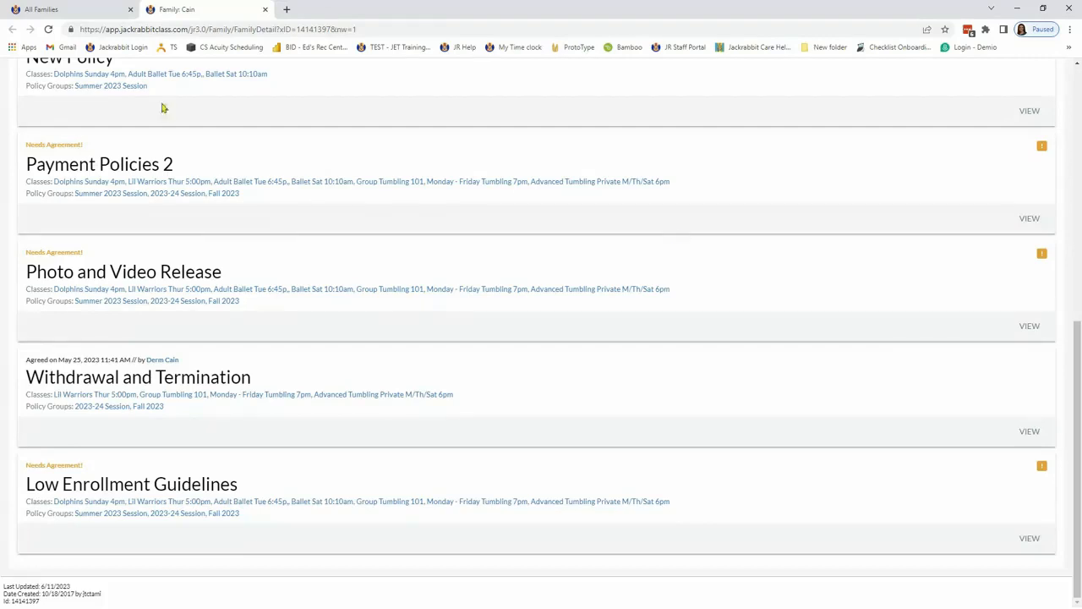
Step: Check the filtered All Families list, return to the family record and view its class enrollments
left_click(104, 12)
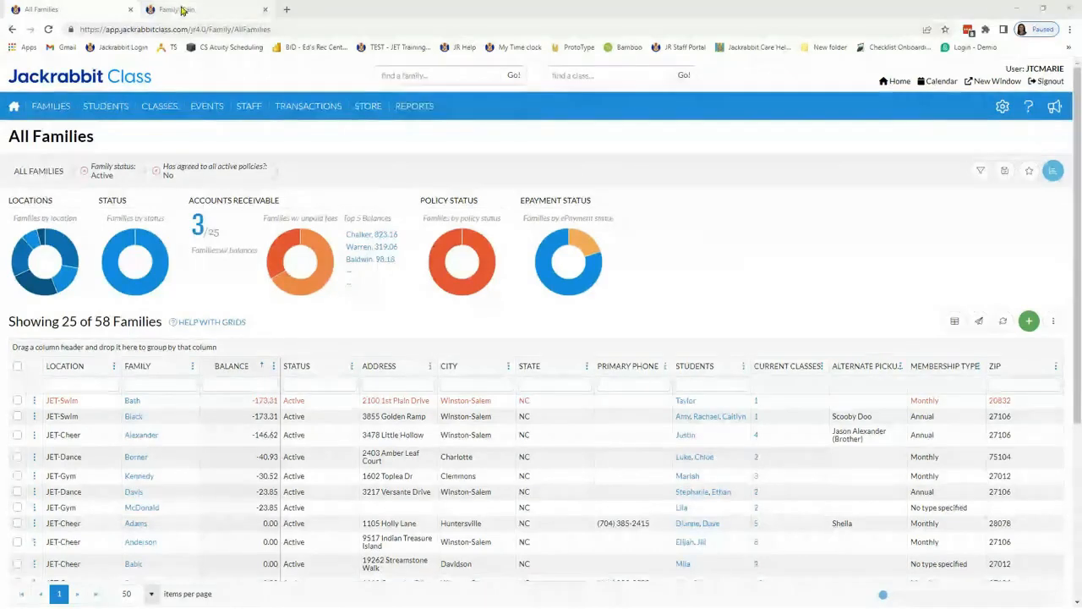
left_click(176, 10)
scroll(364, 288, "up", 5)
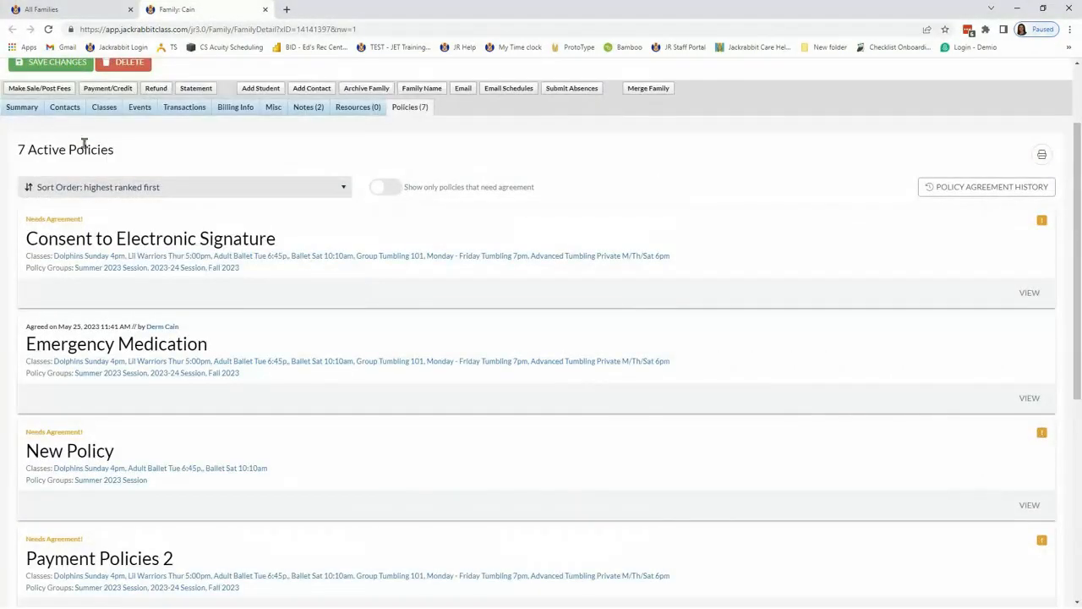
left_click(104, 108)
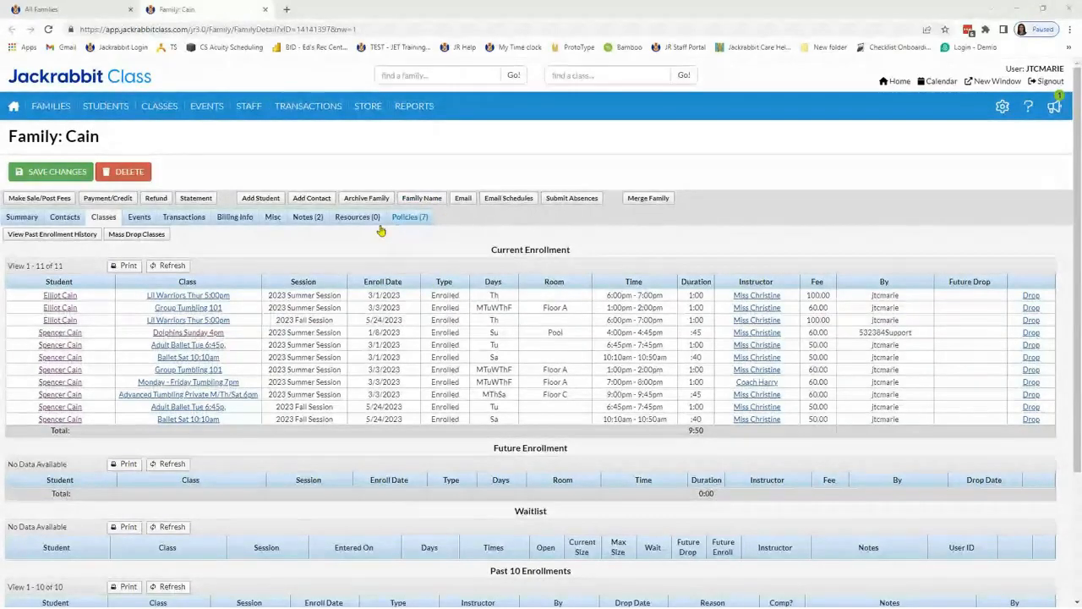
Step: Review the family's past registrations and policy agreements from its miscellaneous details, and close the history
left_click(272, 221)
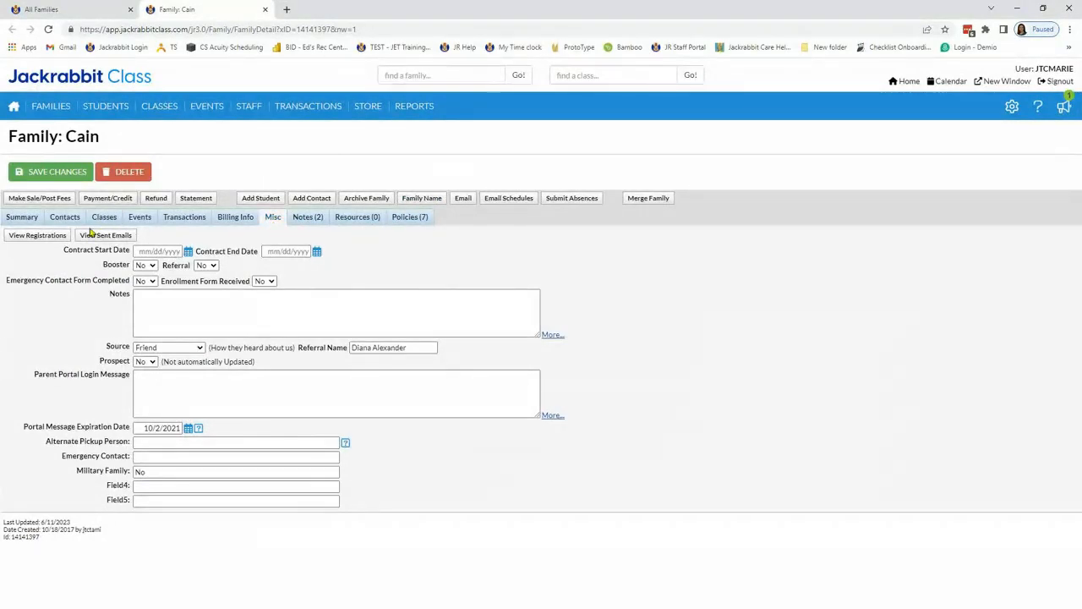
left_click(38, 239)
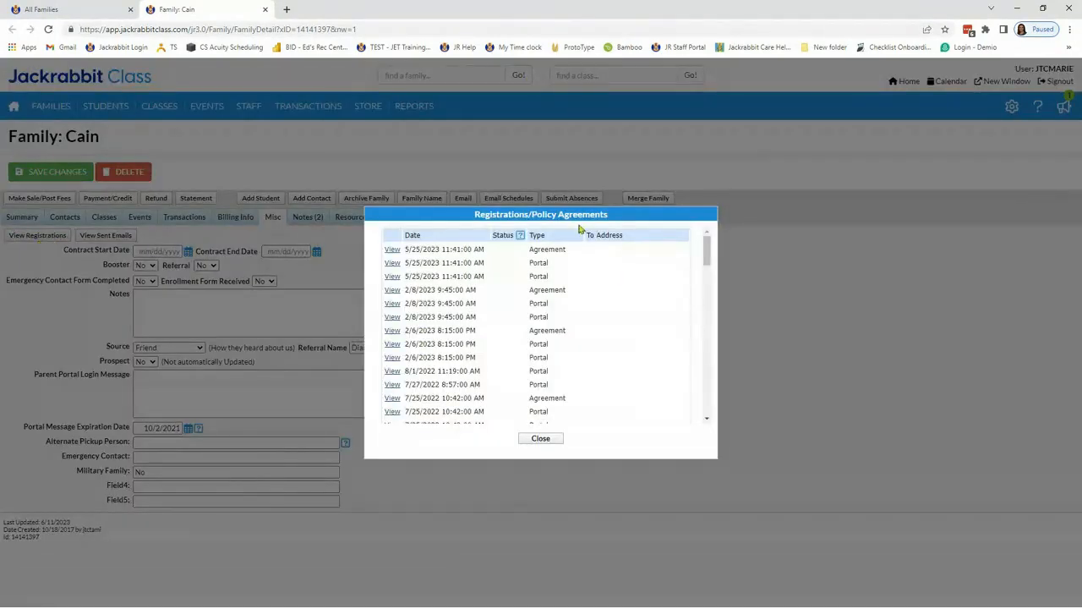
scroll(581, 342, "down", 3)
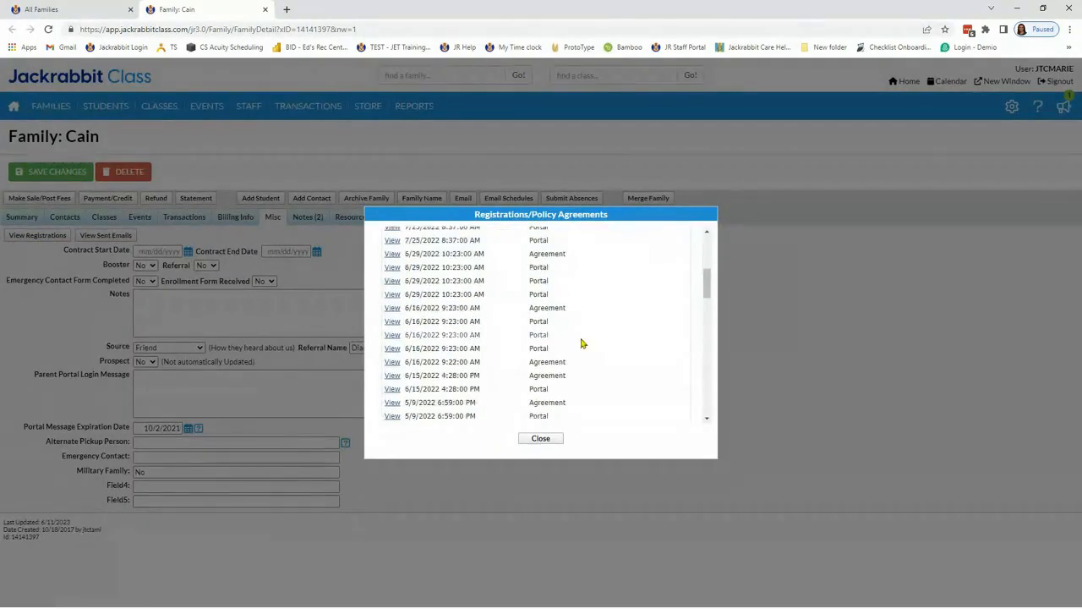
scroll(494, 388, "down", 10)
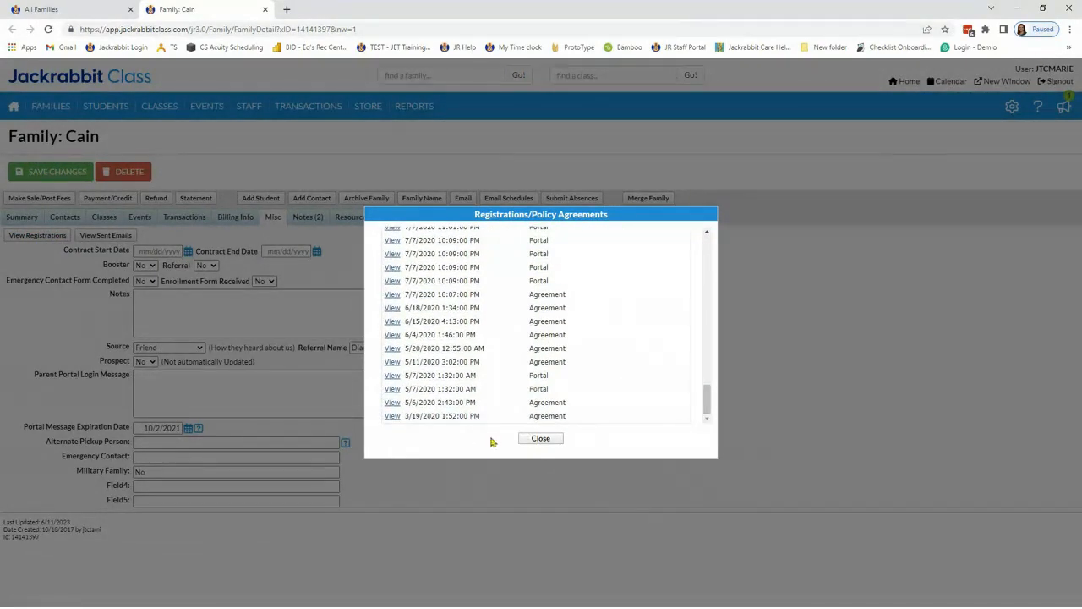
left_click(541, 440)
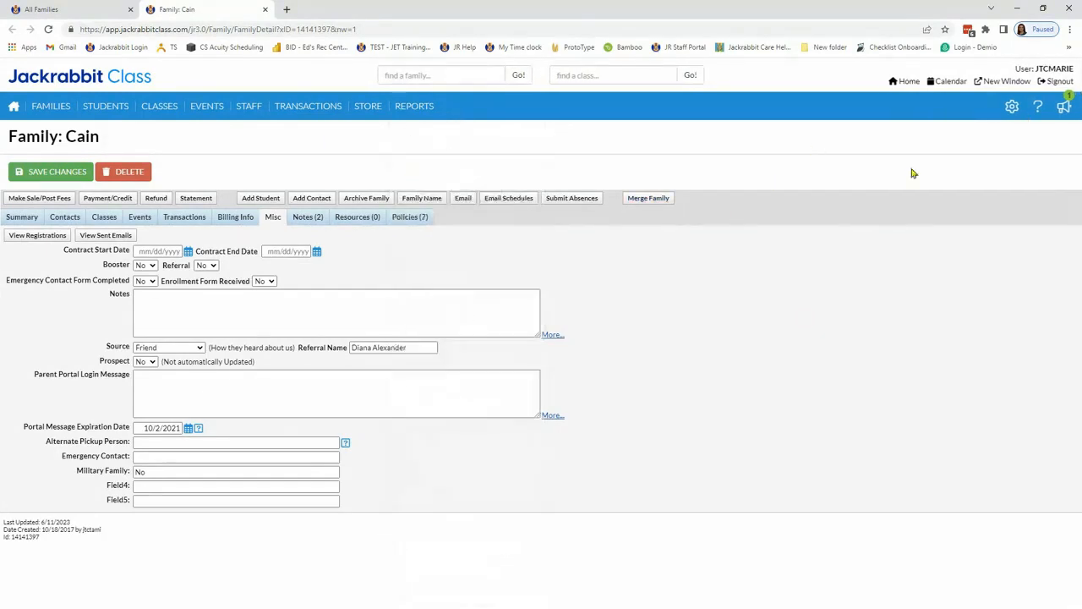
Step: Open the Parent Portal settings and examine the class enrollment option that requires policy agreement for each enrollment
mouse_move(1021, 112)
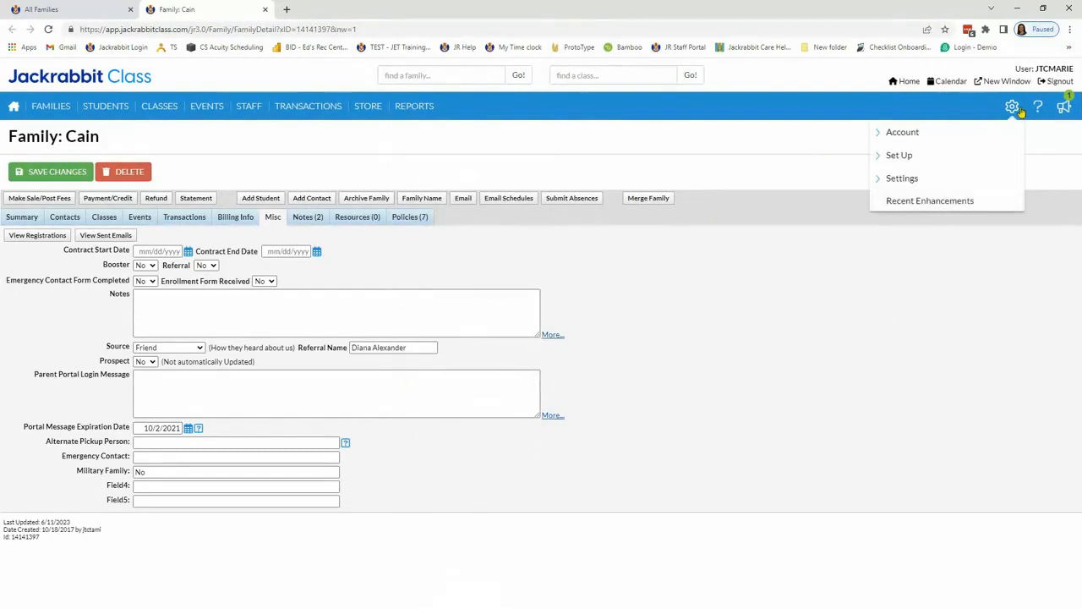
left_click(901, 179)
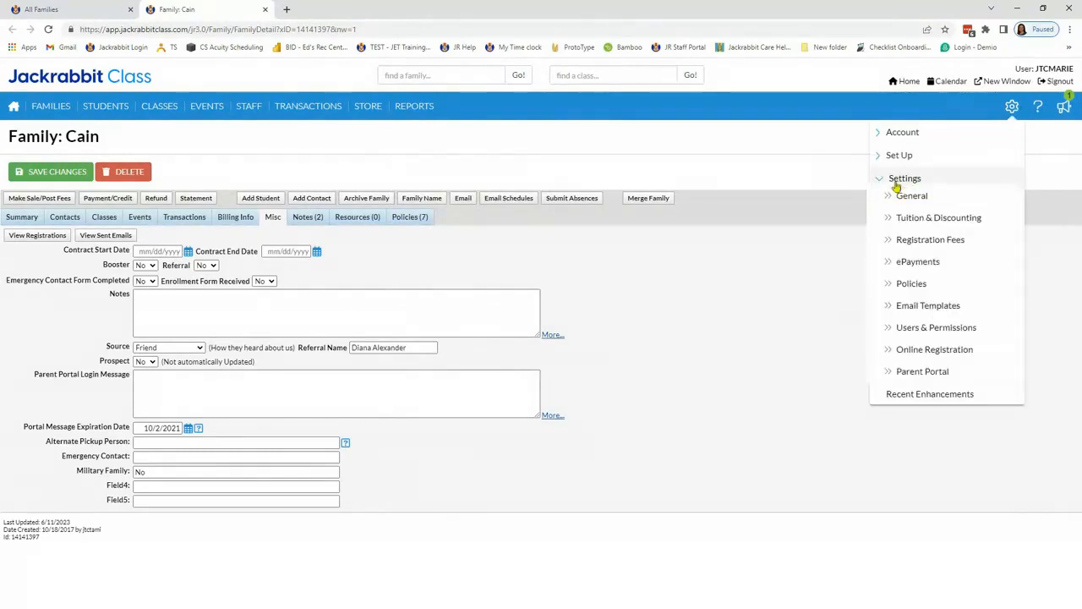
left_click(922, 372)
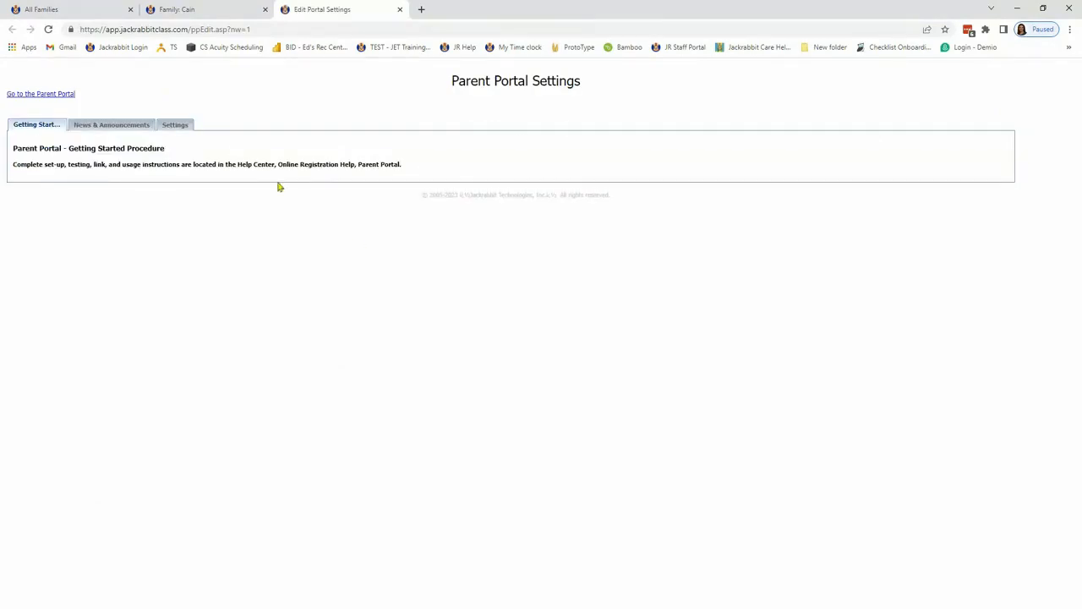
left_click(179, 125)
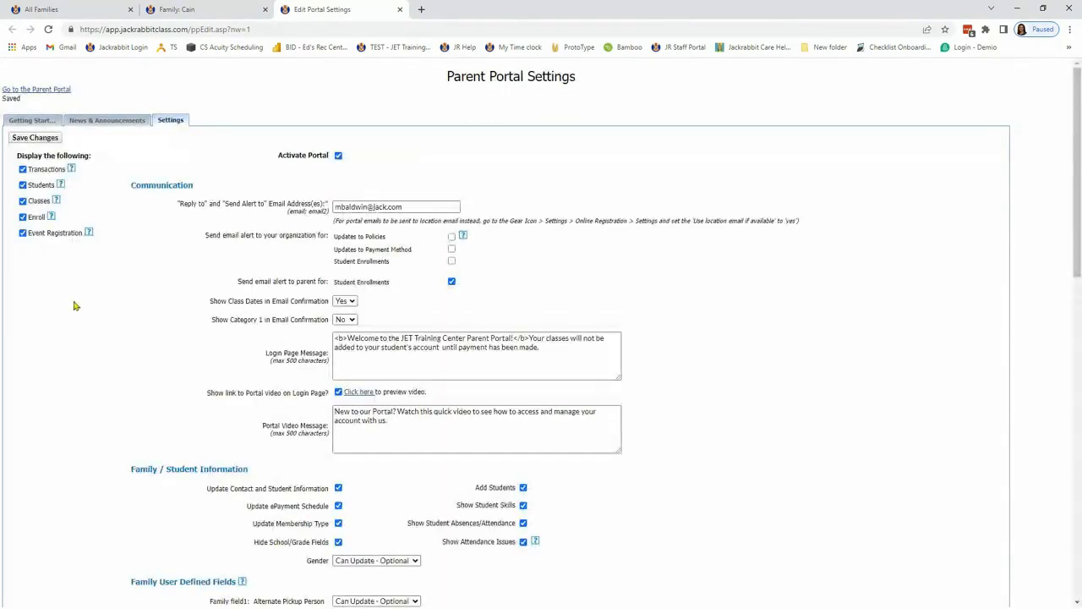
scroll(75, 304, "down", 8)
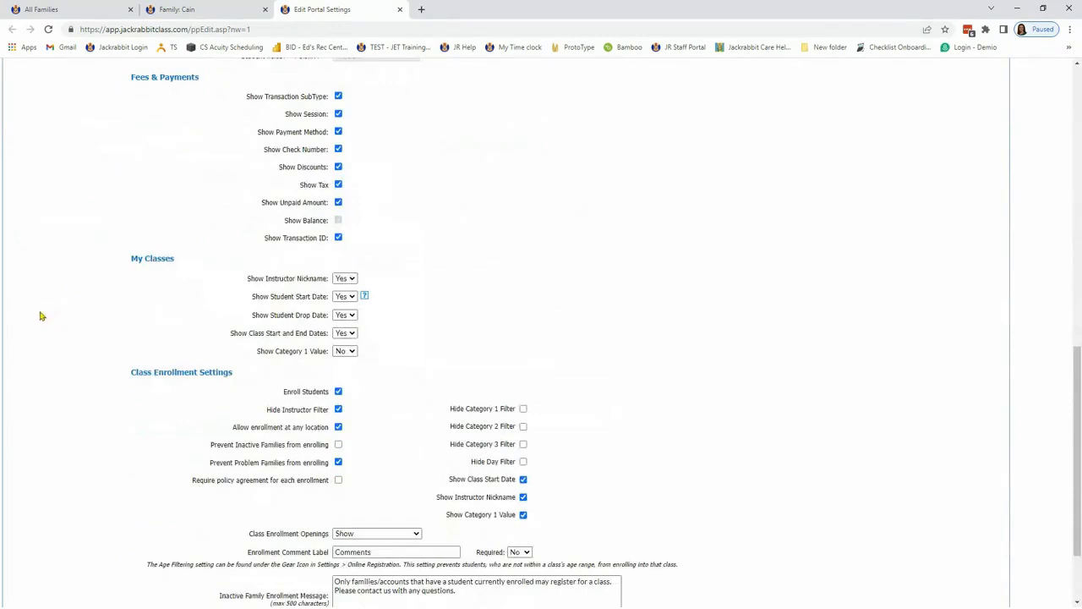
left_click_drag(135, 489, 331, 480)
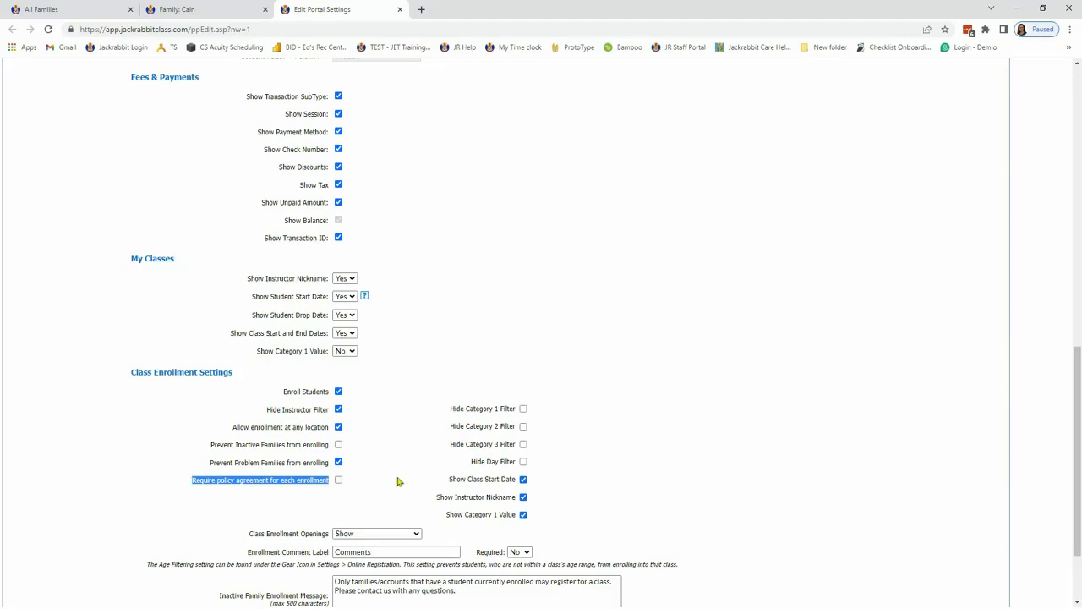
scroll(743, 355, "up", 10)
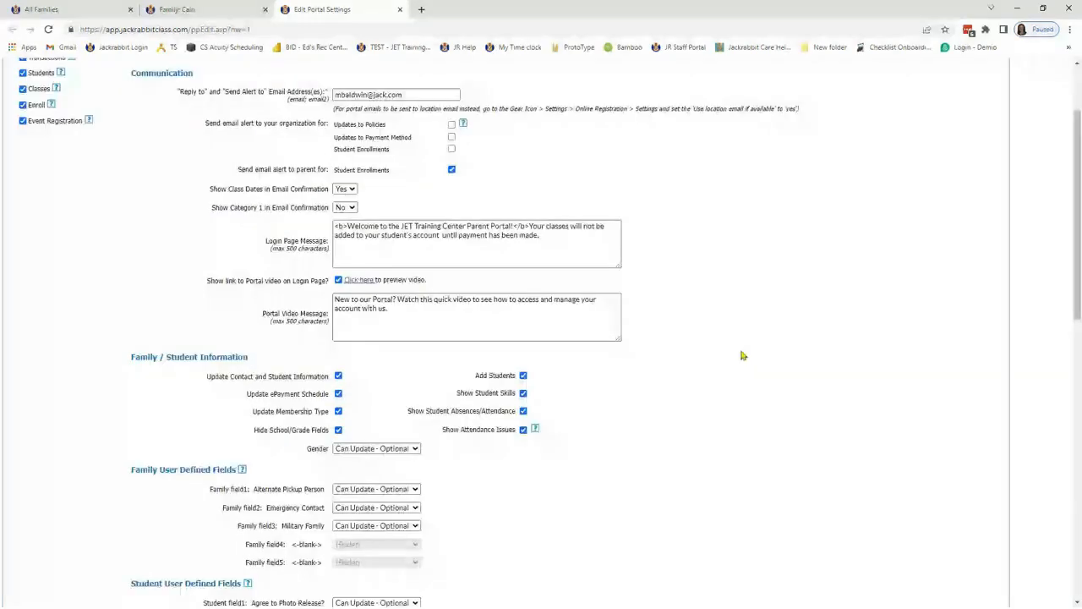
scroll(742, 356, "up", 3)
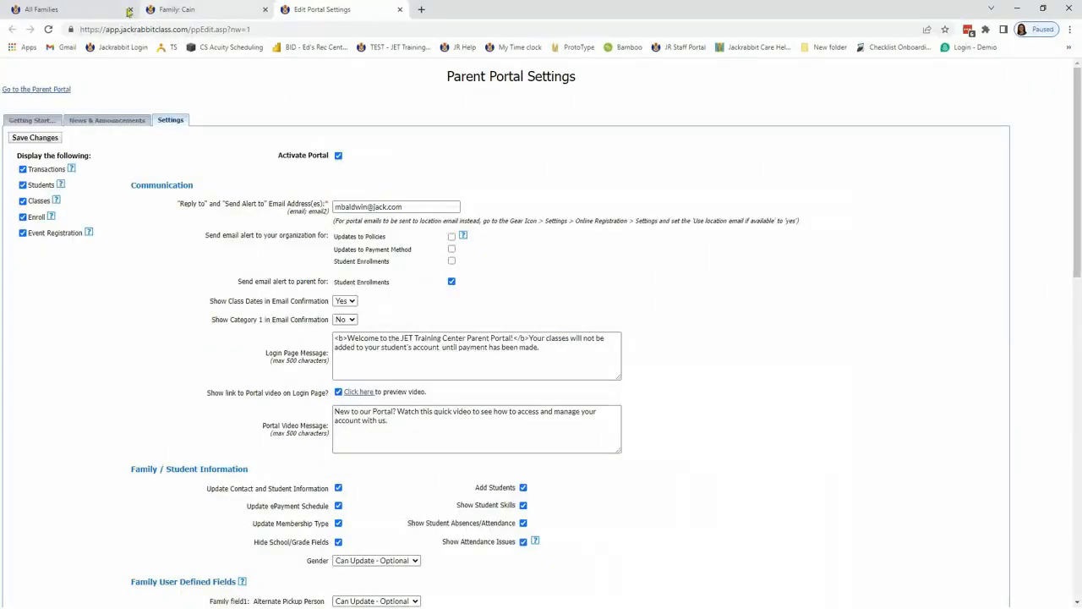
Step: Go back to the Executive Dashboard, open the detailed Online Registration settings and examine the Class Enrollment option
left_click(68, 8)
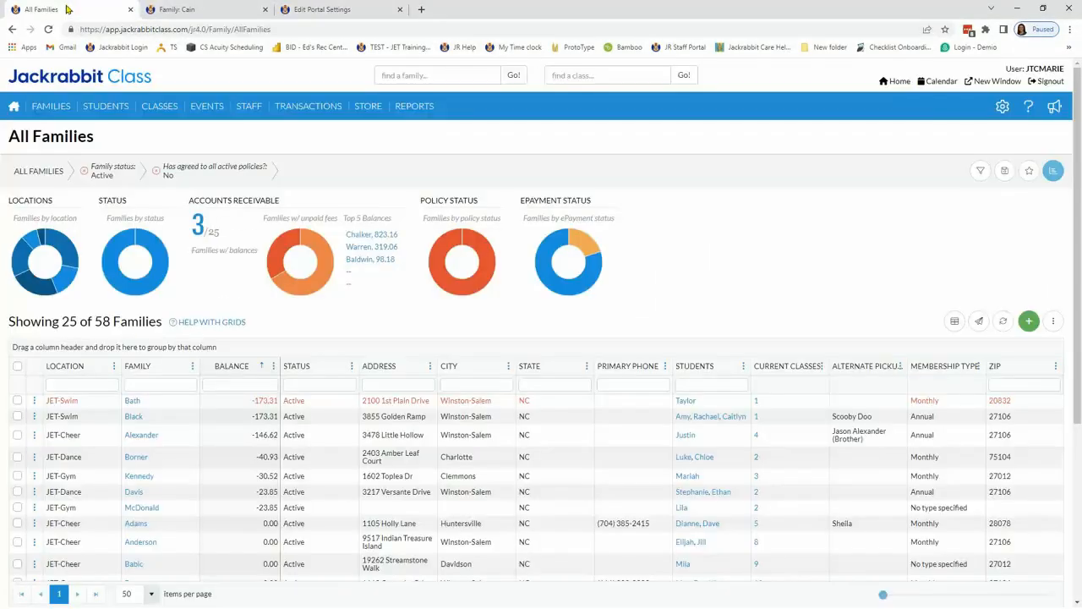
left_click(14, 106)
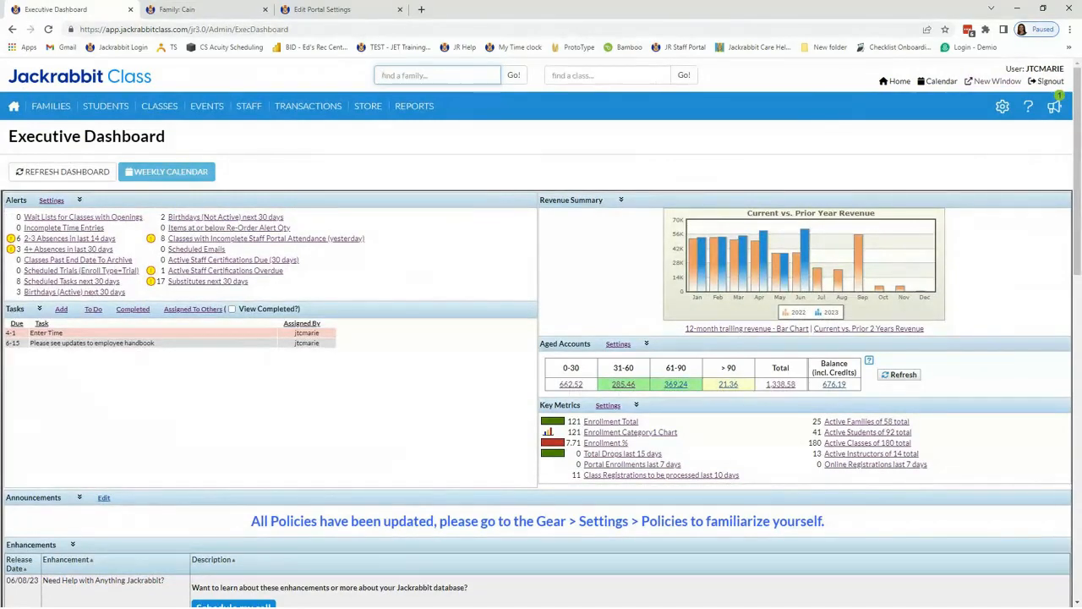
mouse_move(1012, 107)
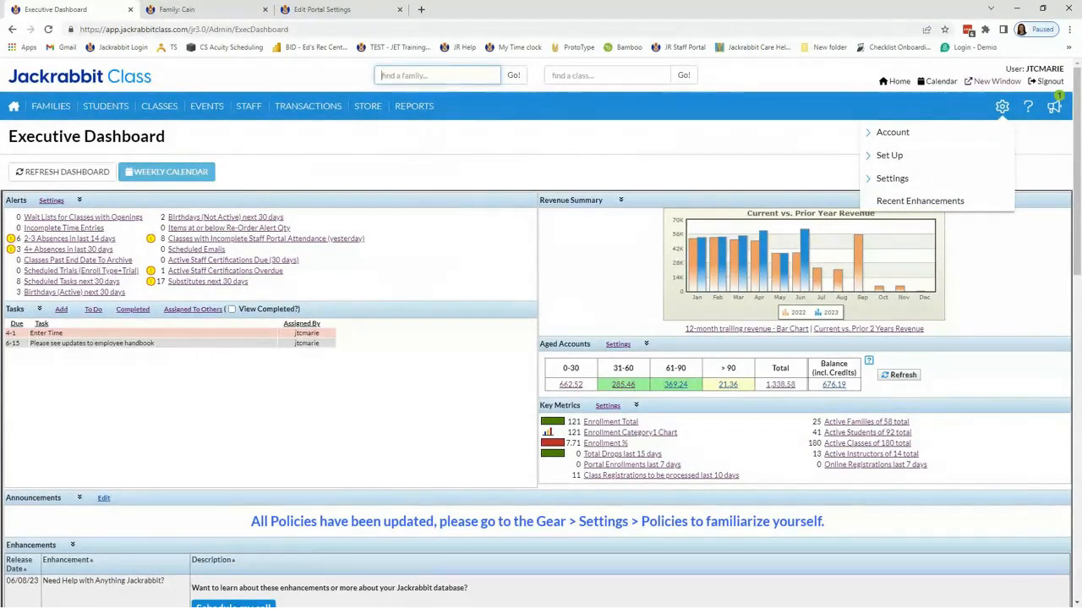
left_click(881, 181)
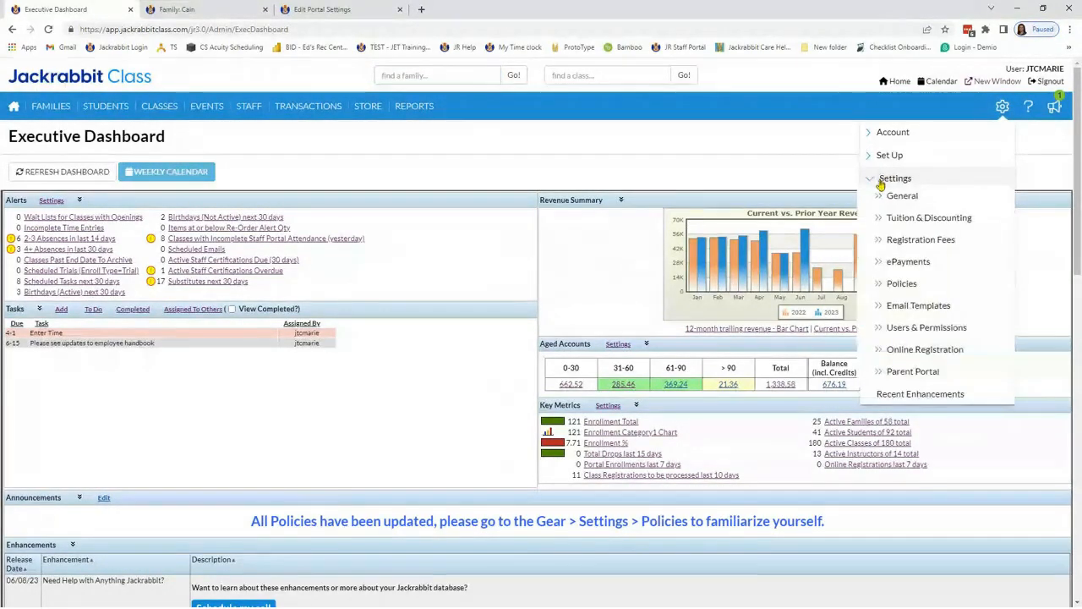
left_click(897, 351)
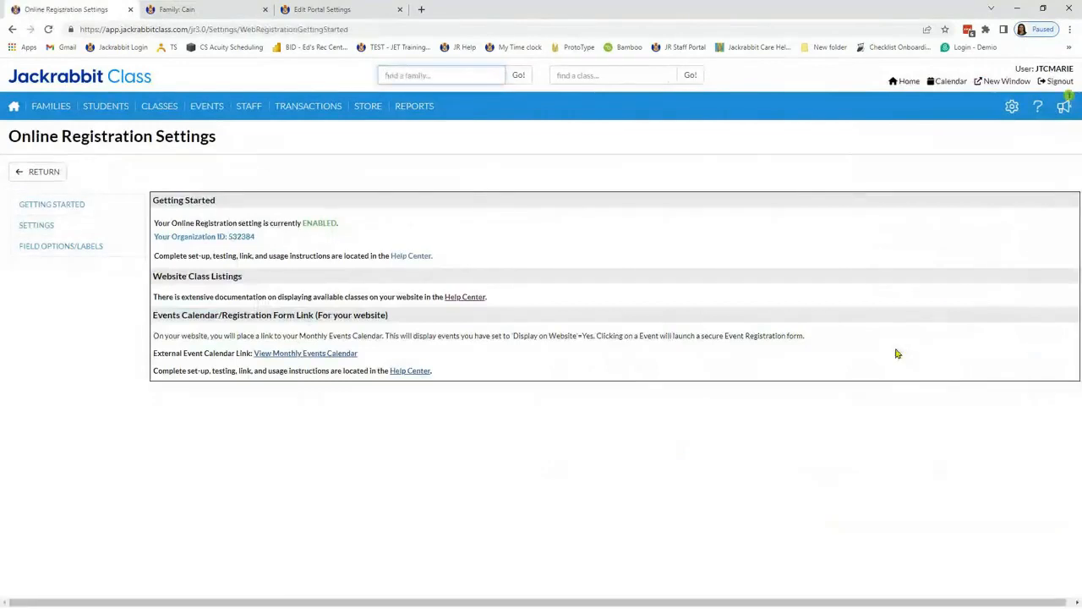
left_click(34, 225)
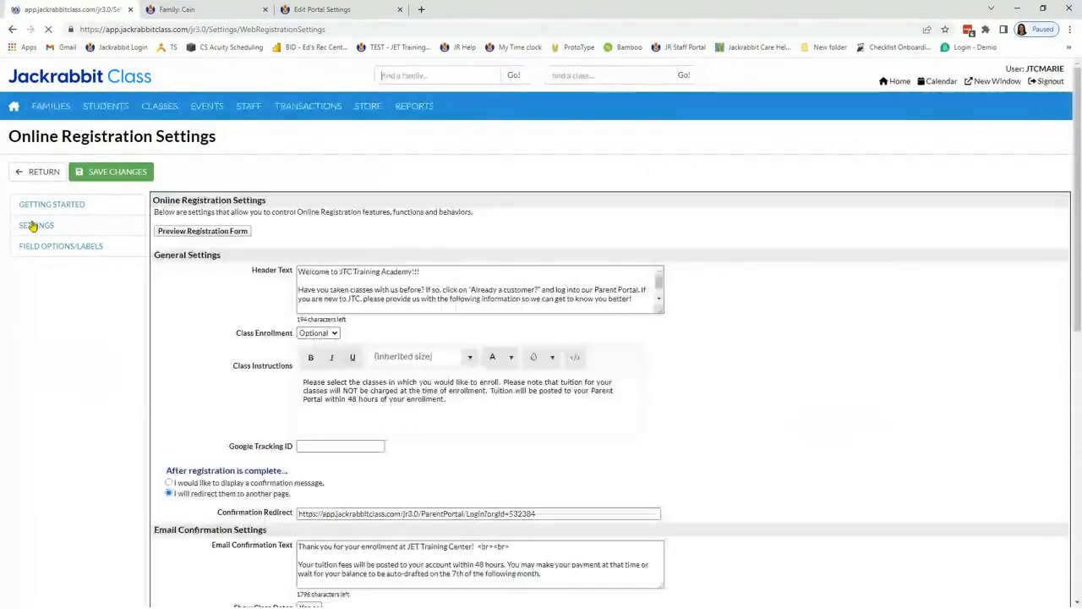
left_click_drag(269, 330, 300, 334)
left_click(336, 333)
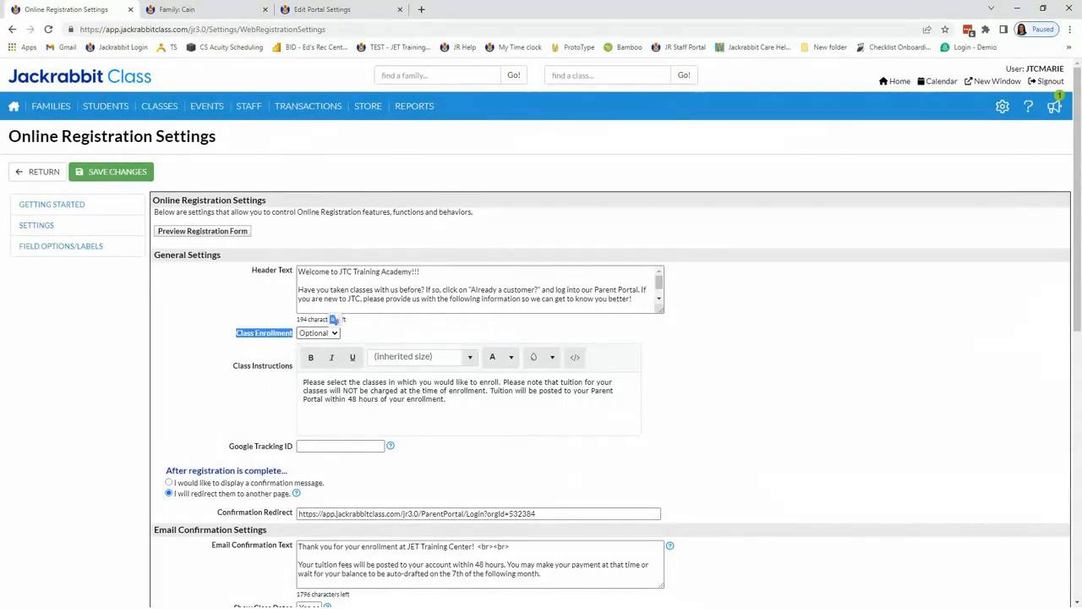
left_click(152, 356)
Step: Preview the online registration form and examine its Required Policies section before any class is chosen
left_click(195, 232)
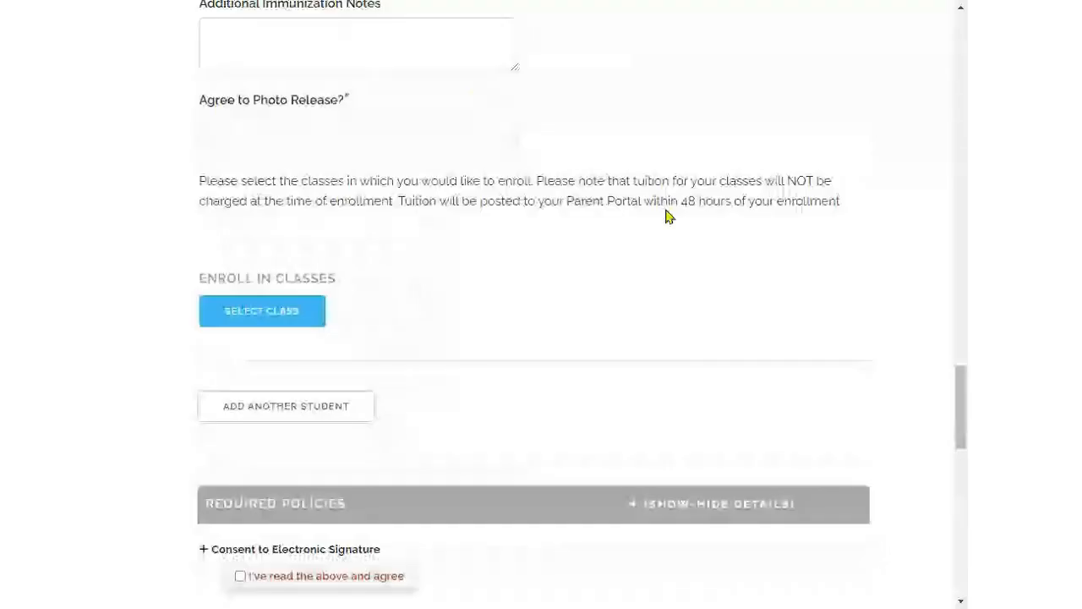
scroll(667, 212, "up", 20)
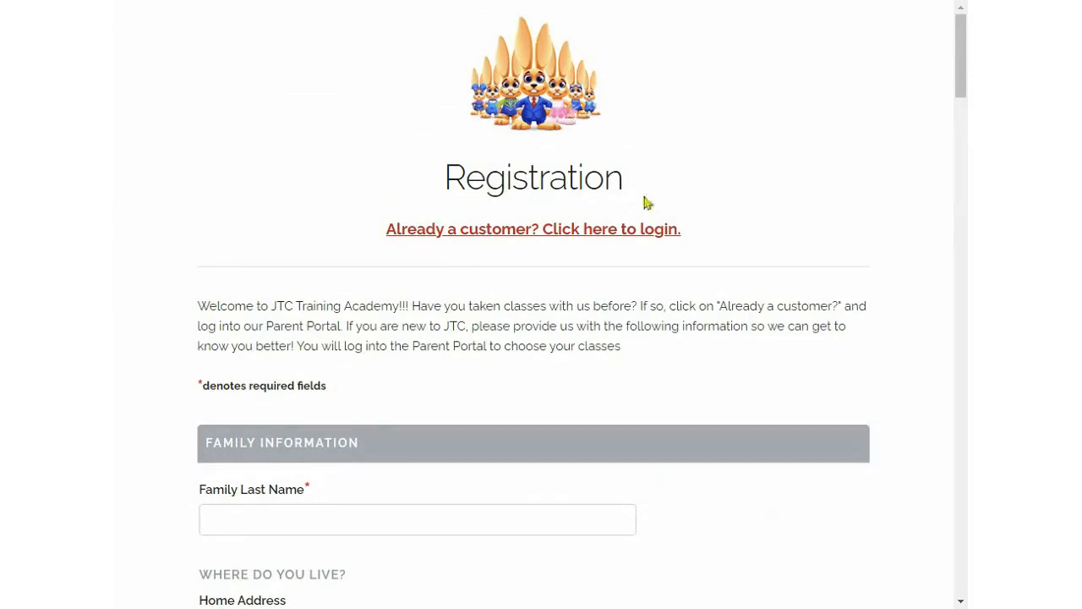
scroll(644, 203, "down", 12)
scroll(644, 203, "down", 12)
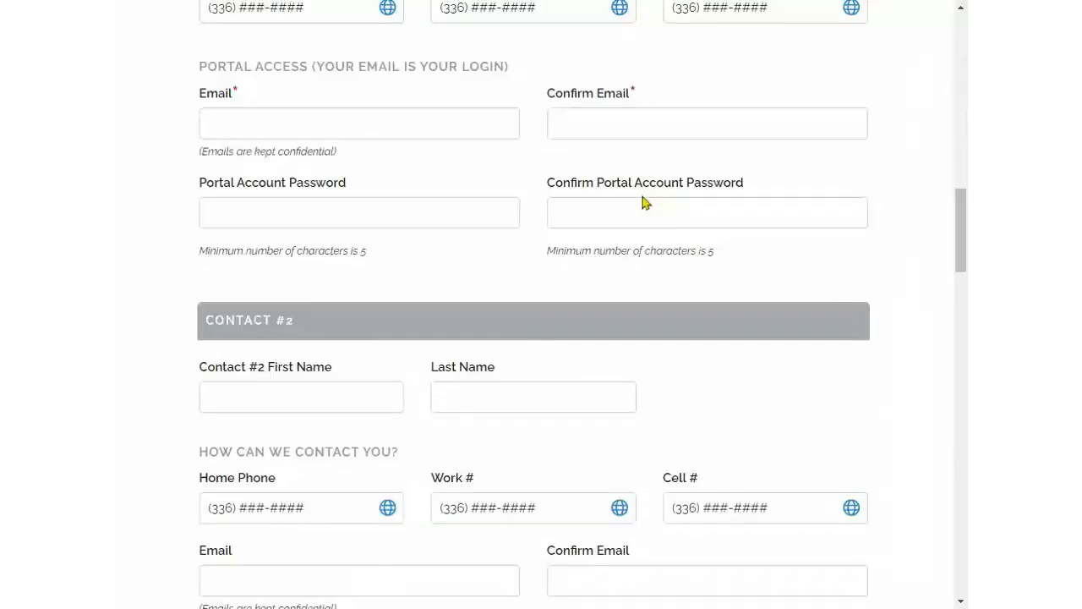
scroll(644, 202, "down", 6)
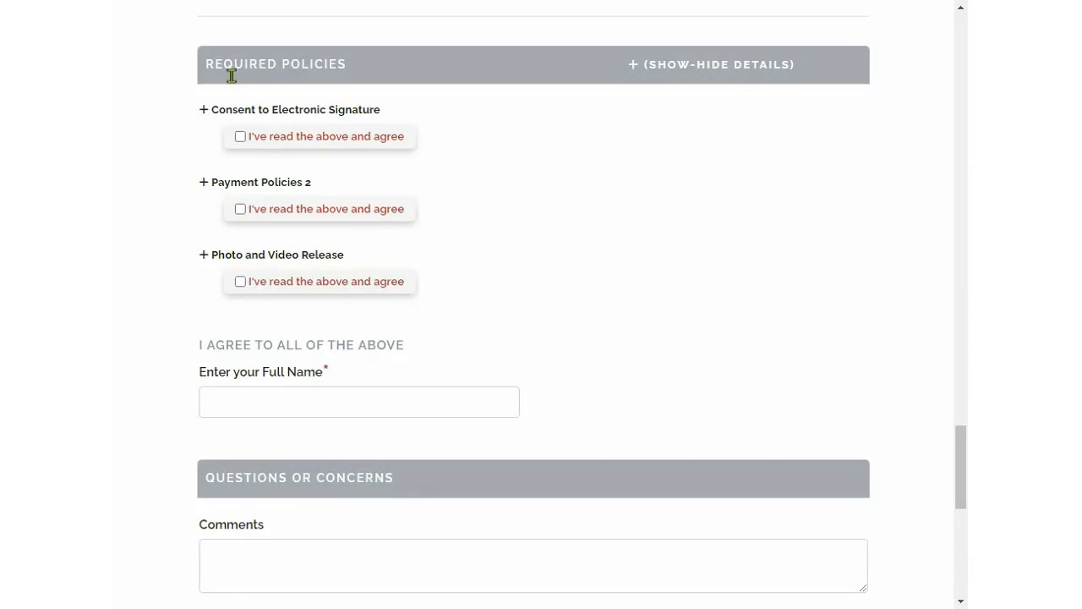
Step: Fill in Contact #1's first and last name on the registration form
scroll(717, 186, "up", 3)
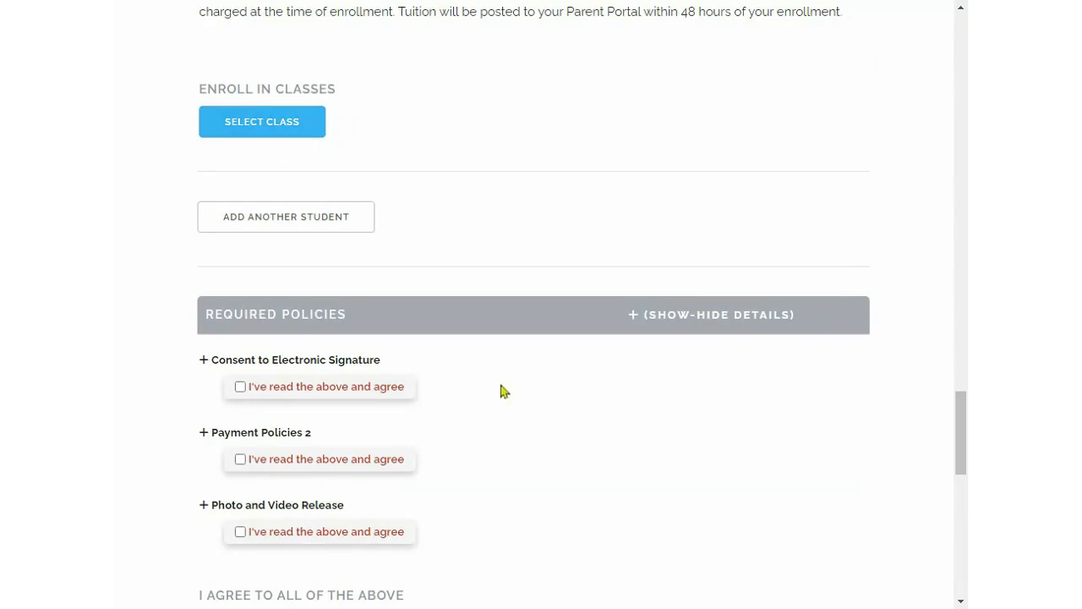
scroll(547, 374, "up", 12)
scroll(546, 375, "up", 5)
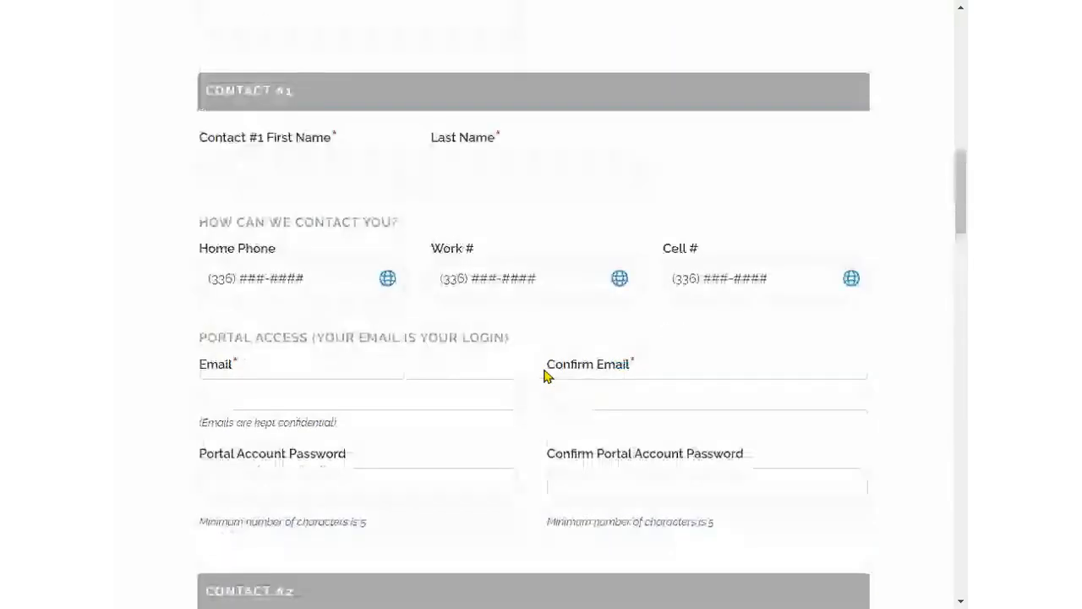
left_click(275, 178)
type("Test")
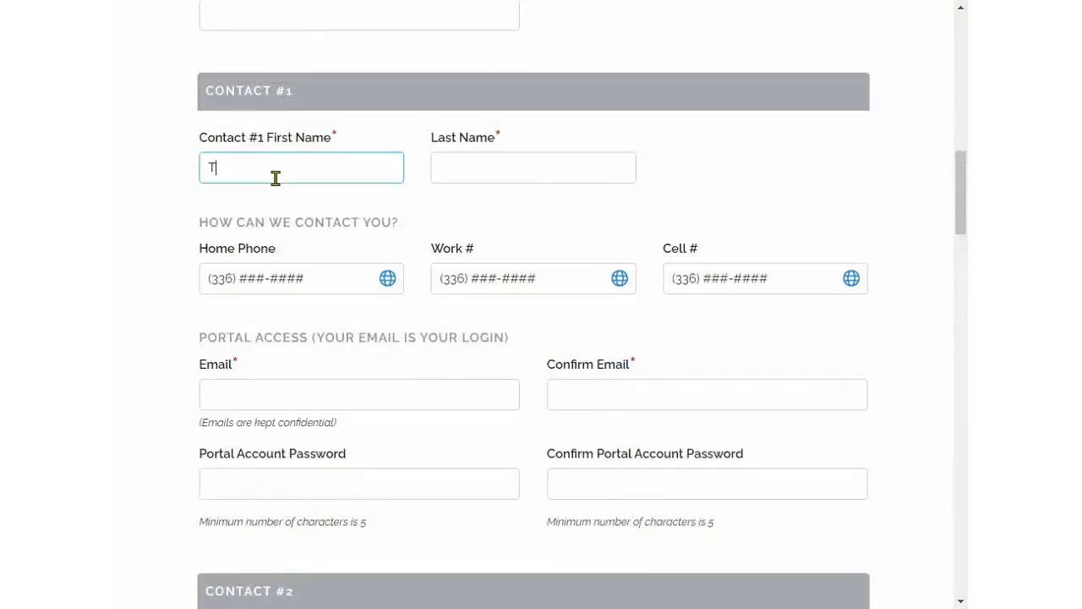
key("Tab")
type("Test")
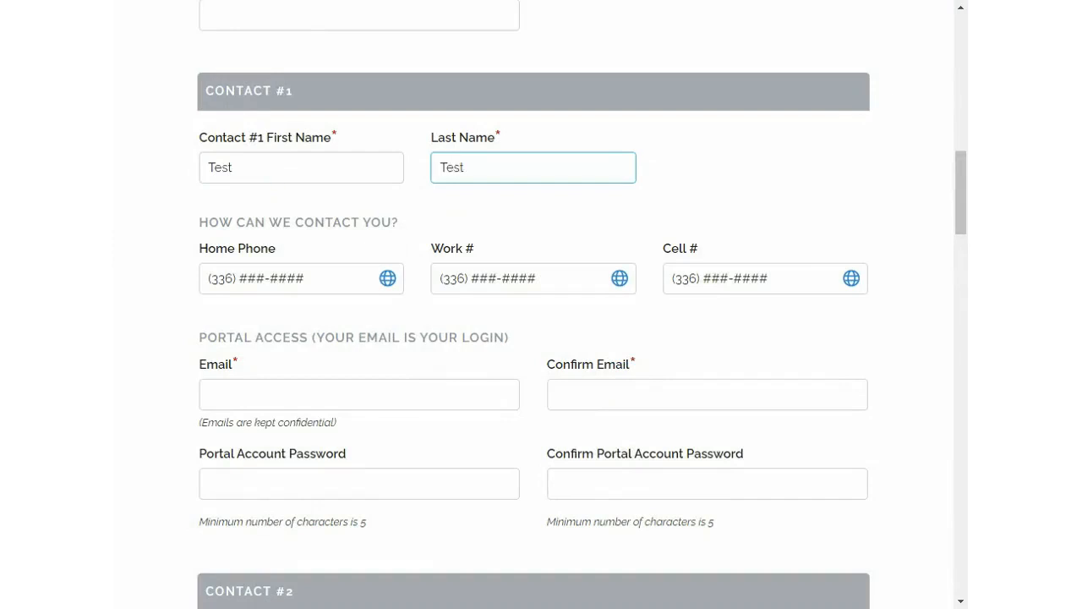
Step: Fill in Contact #1's portal access email address and its confirmation
left_click(274, 402)
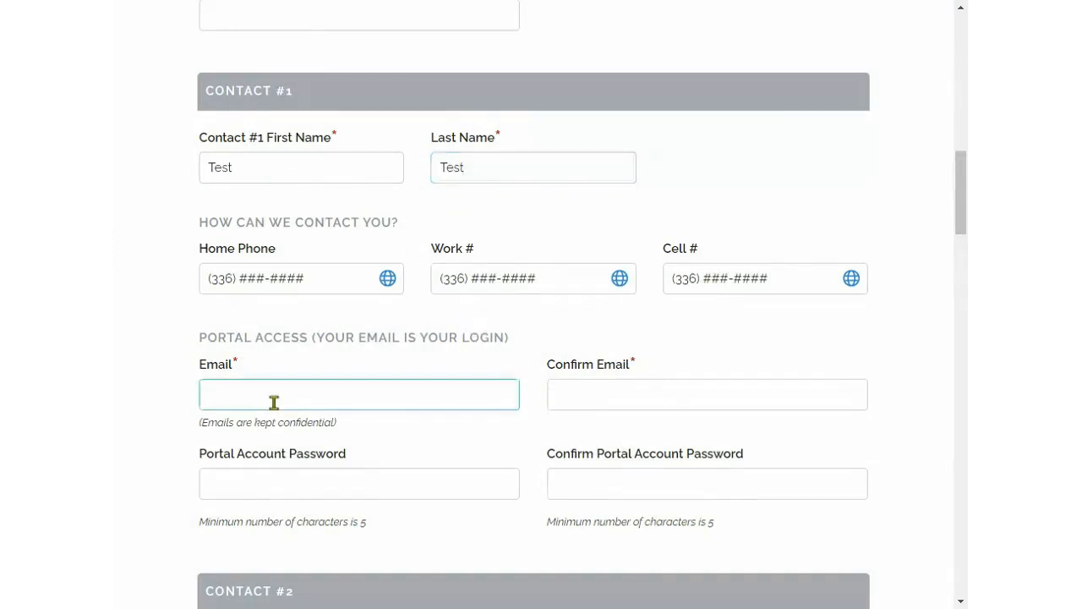
type("m@test.com")
left_click(599, 396)
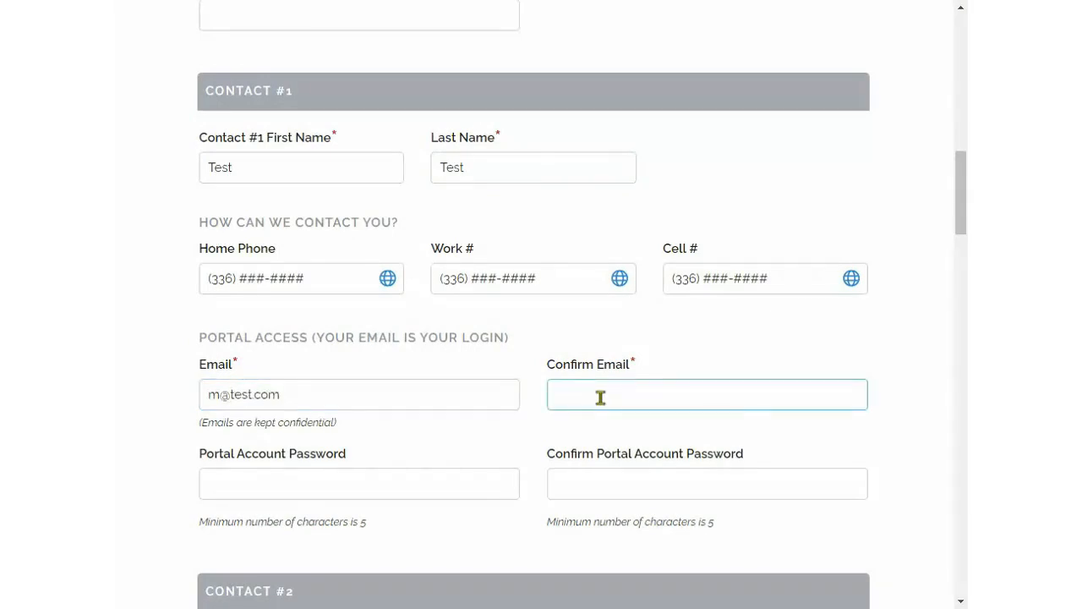
type("m@tst.com")
Step: Enter Student #1's first name and answer Yes to Agree to Photo Release
scroll(508, 426, "down", 4)
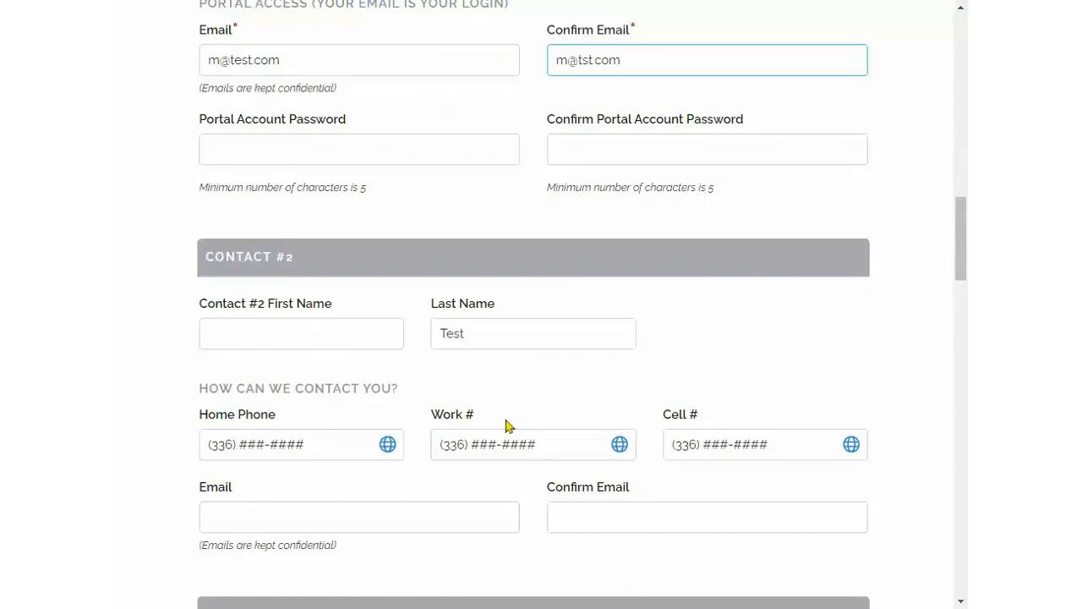
scroll(509, 425, "down", 5)
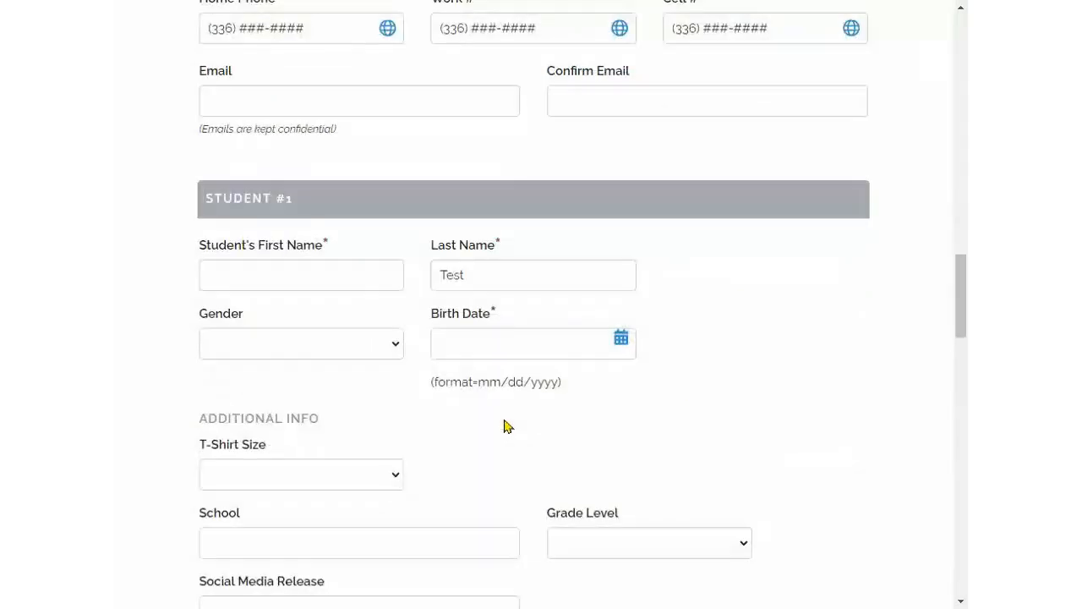
left_click(193, 268)
type("Sarah")
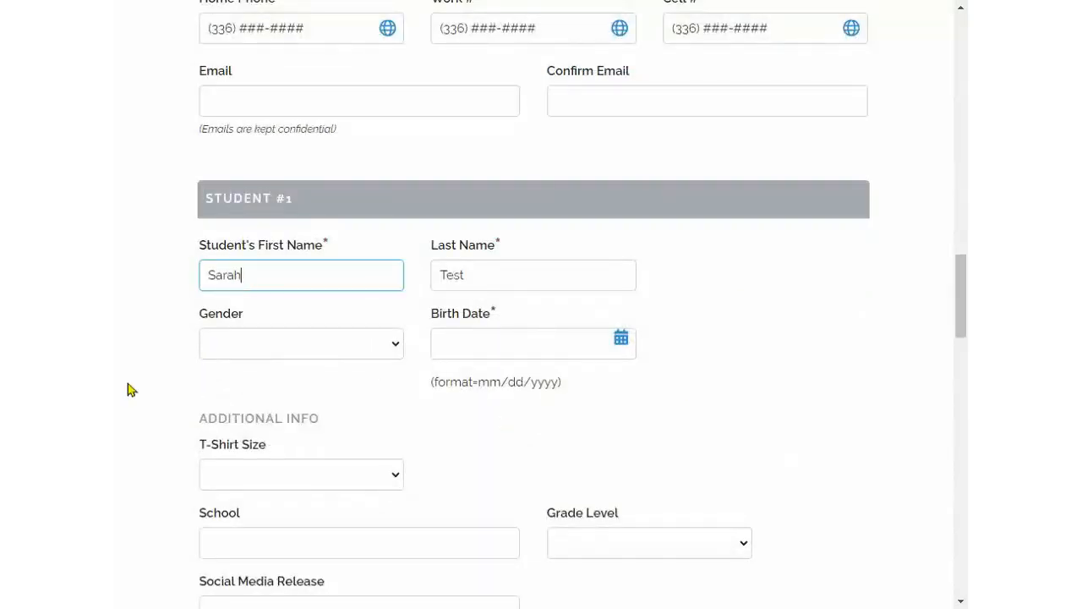
scroll(135, 381, "down", 10)
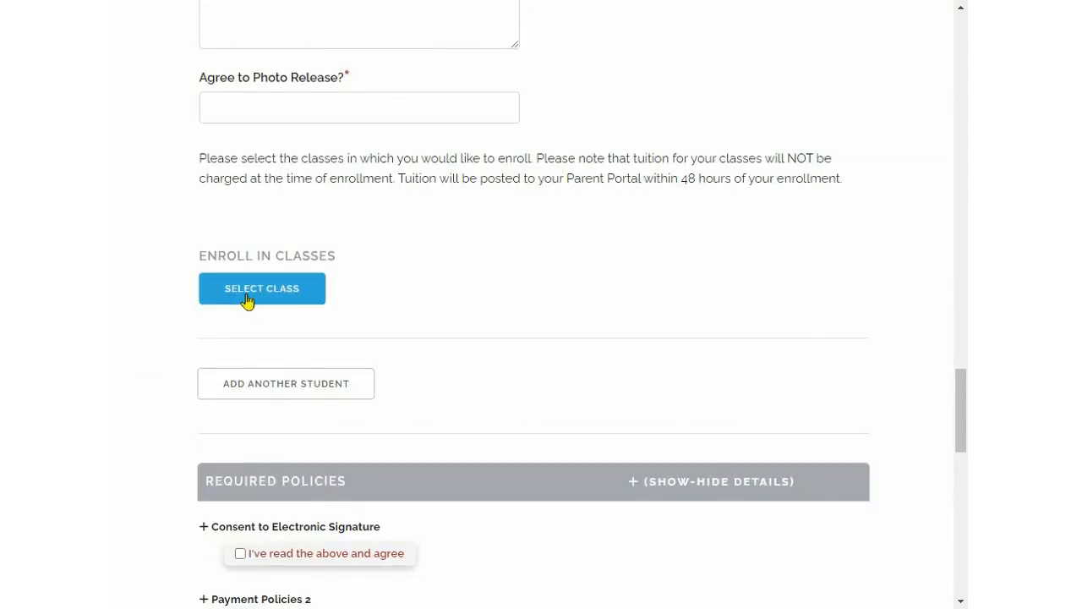
left_click(267, 114)
type("Y")
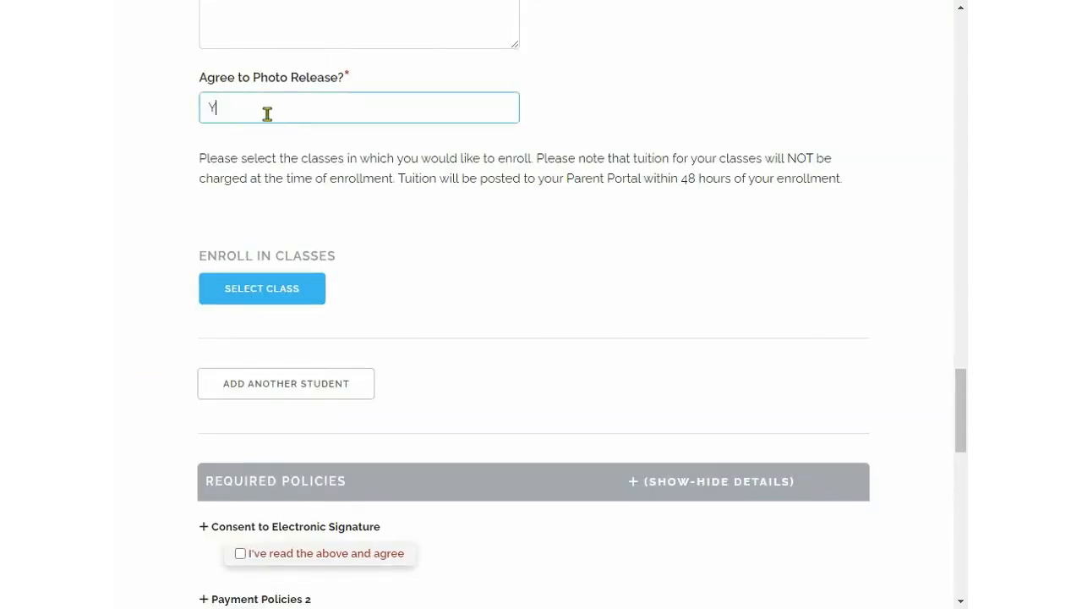
type("es")
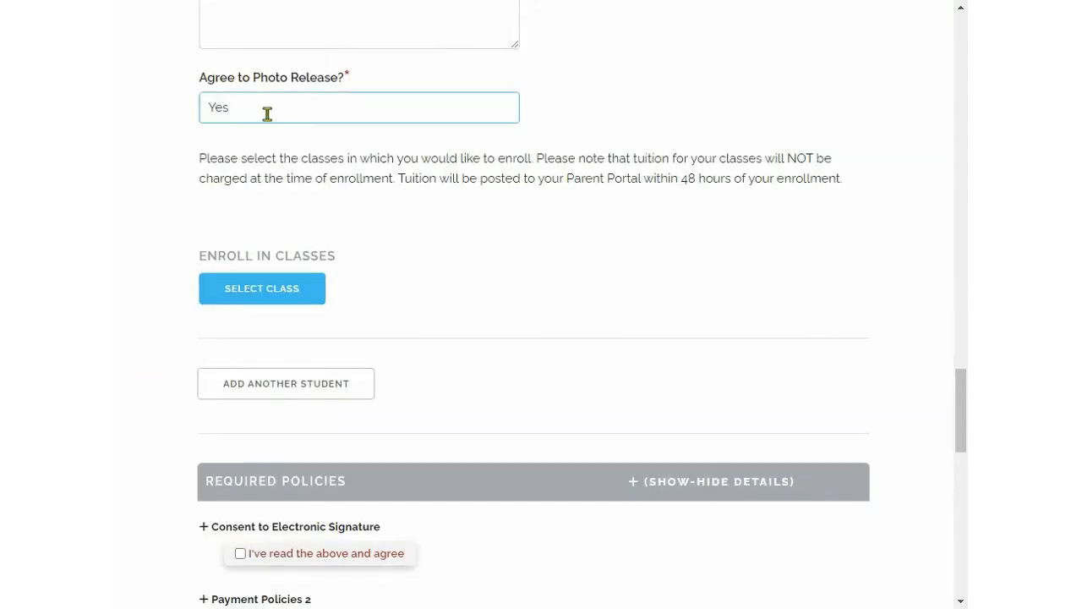
Step: Fill in Student #1's birth date and add the Ballet Sat 10:10am class to the student's enrollment
left_click(265, 290)
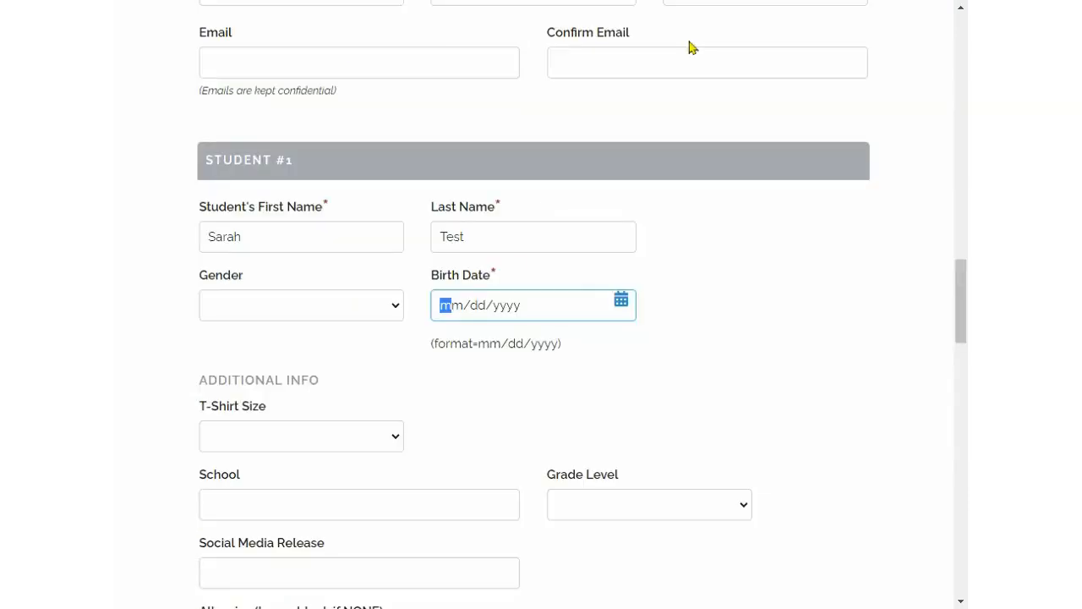
left_click(622, 302)
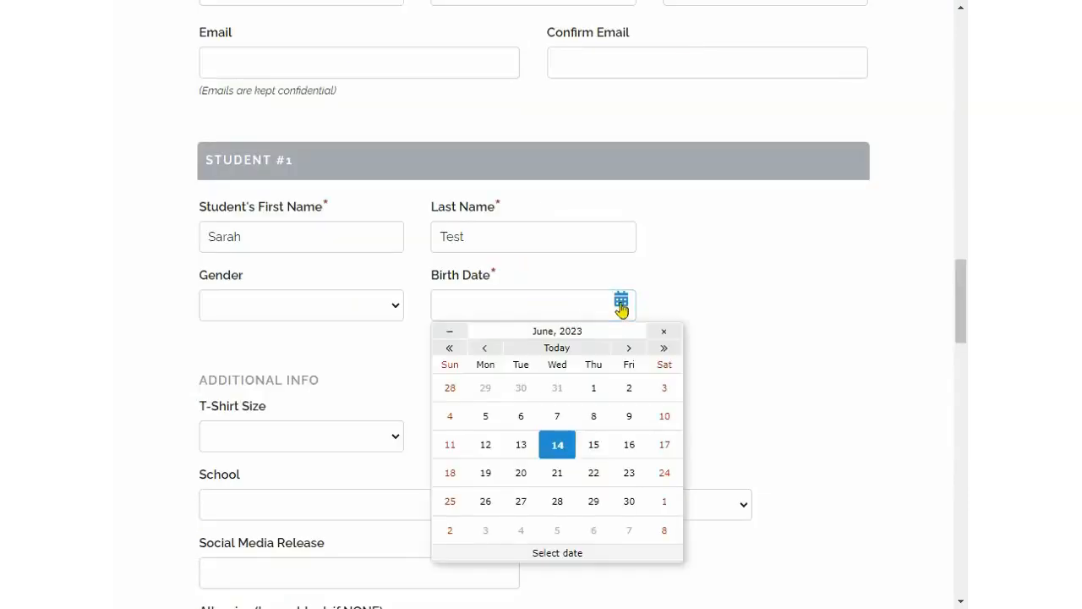
left_click(450, 349)
left_click(450, 349)
left_click(450, 348)
left_click(450, 349)
left_click(450, 348)
left_click(487, 416)
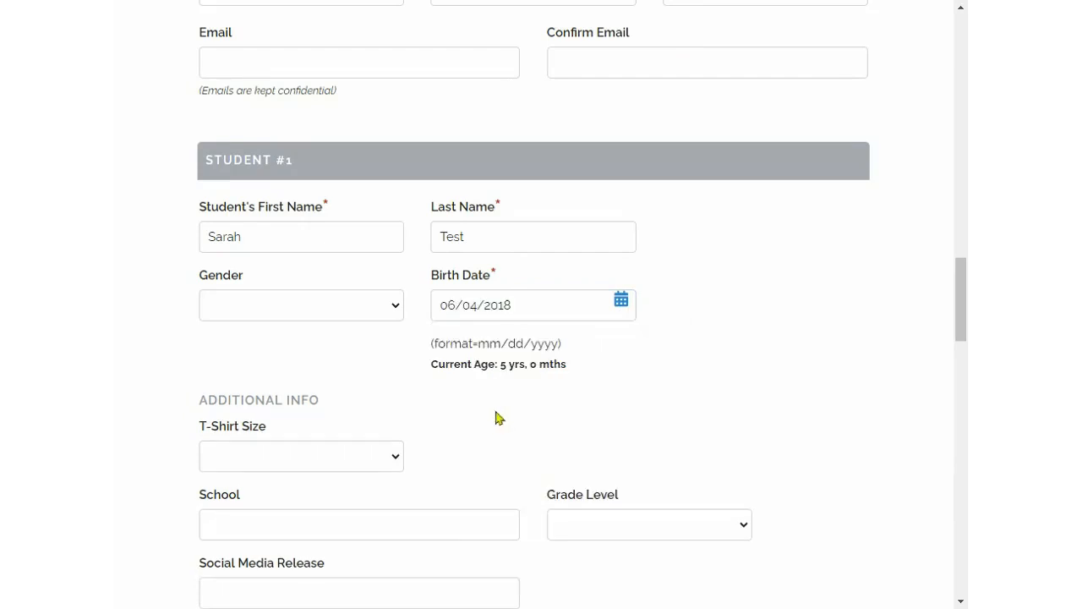
scroll(496, 421, "down", 3)
scroll(495, 421, "down", 3)
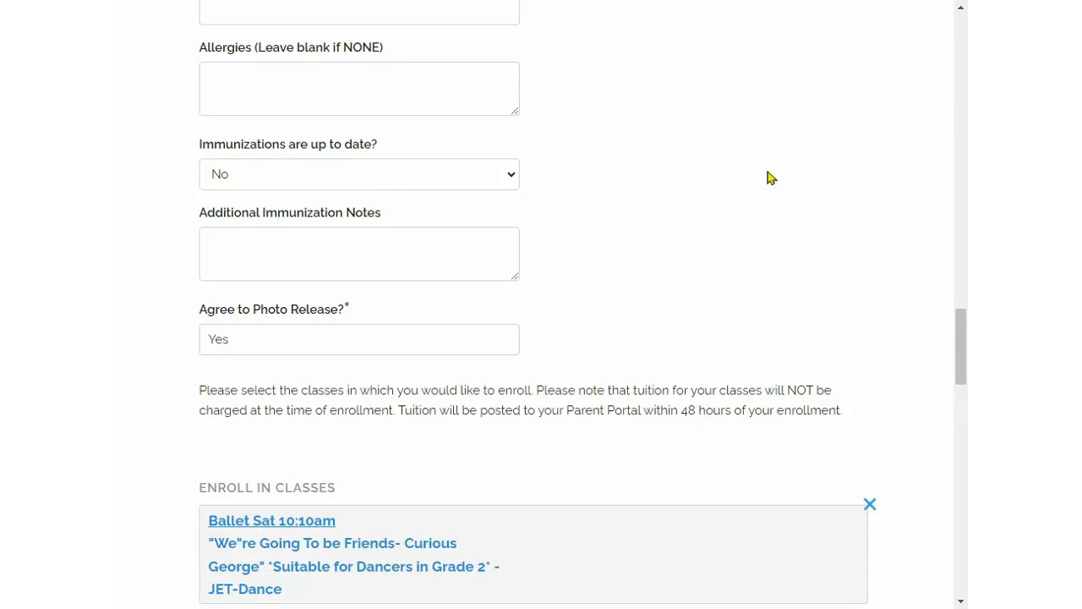
Step: Examine the Required Policies listed for the Ballet Sat 10:10am class on the registration form
scroll(771, 178, "down", 3)
scroll(771, 178, "down", 3)
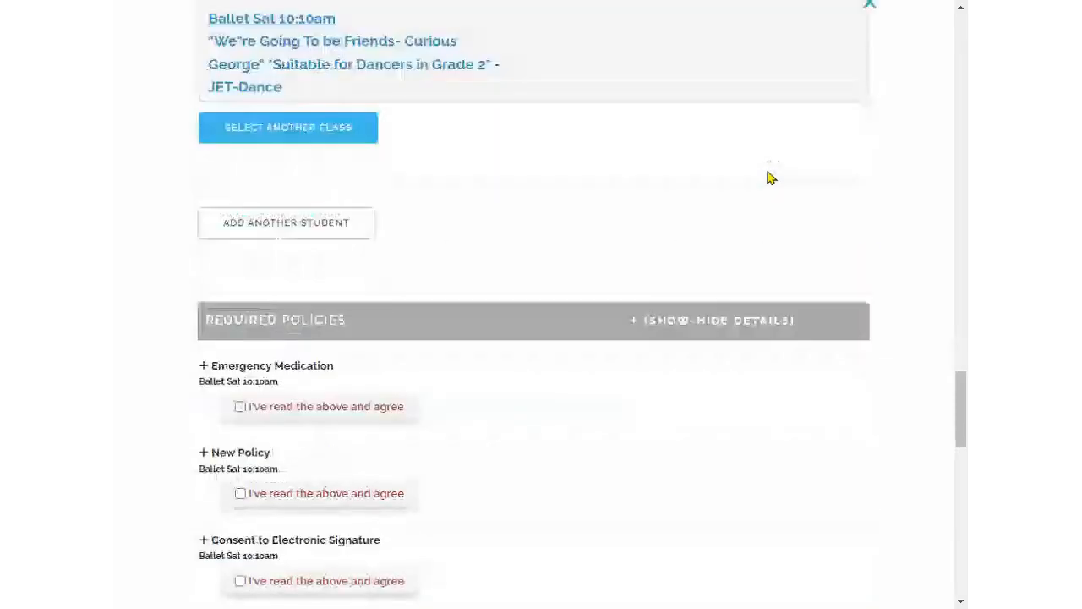
scroll(771, 177, "down", 3)
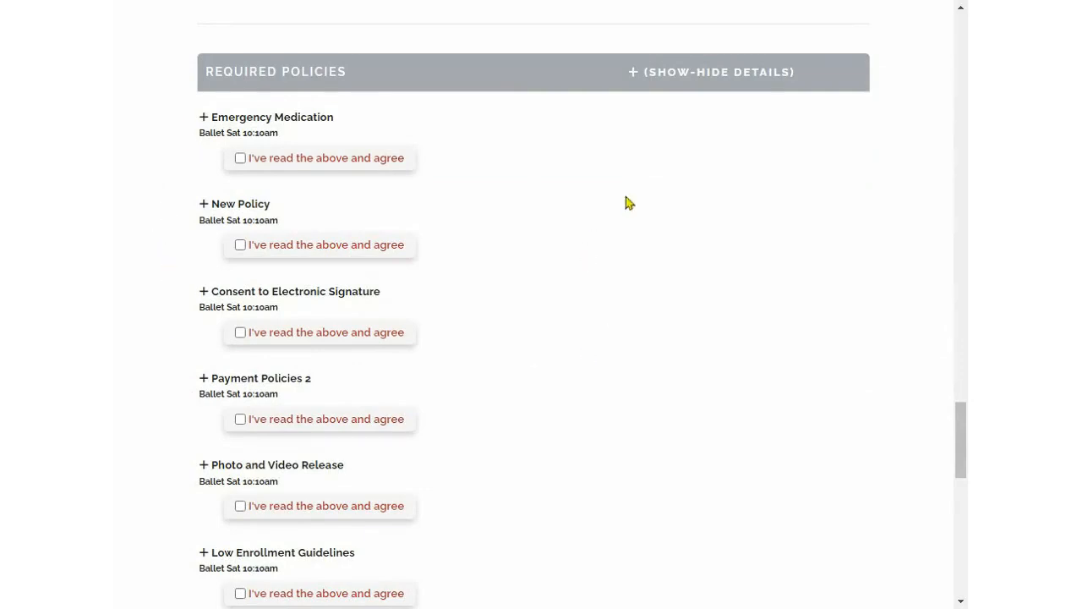
scroll(628, 203, "down", 4)
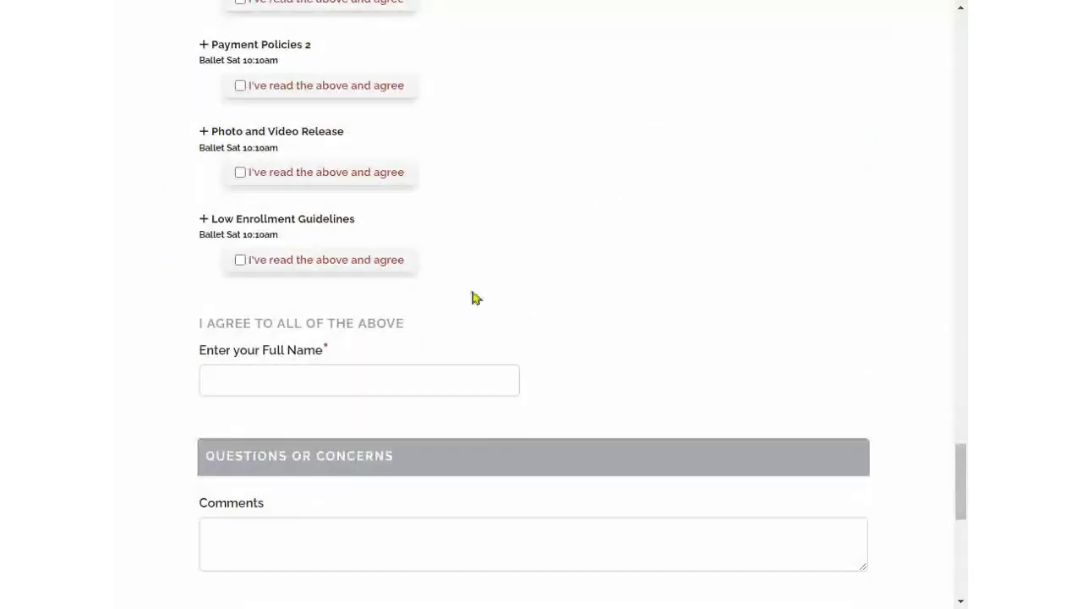
scroll(474, 297, "up", 5)
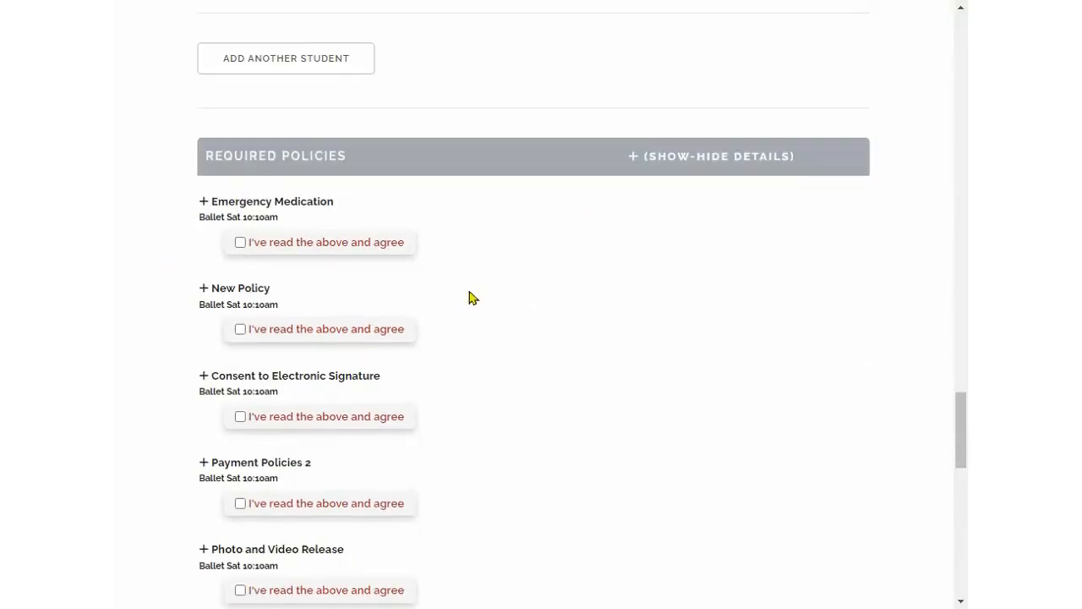
scroll(473, 298, "up", 3)
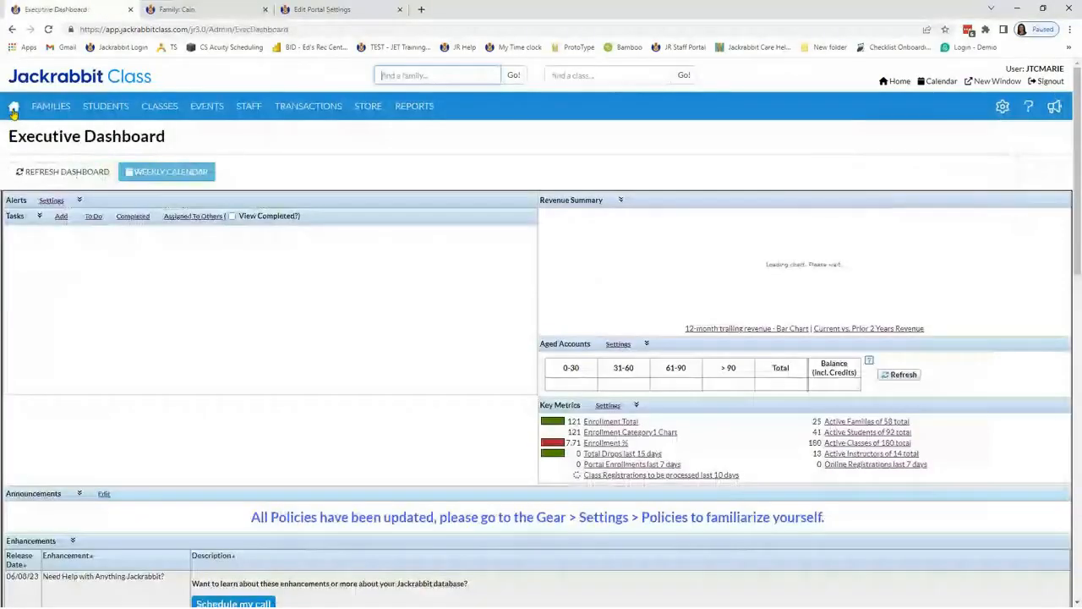
Step: Open the Policies settings, review the policy groups and the default policy group, and return to the Executive Dashboard
left_click(1002, 107)
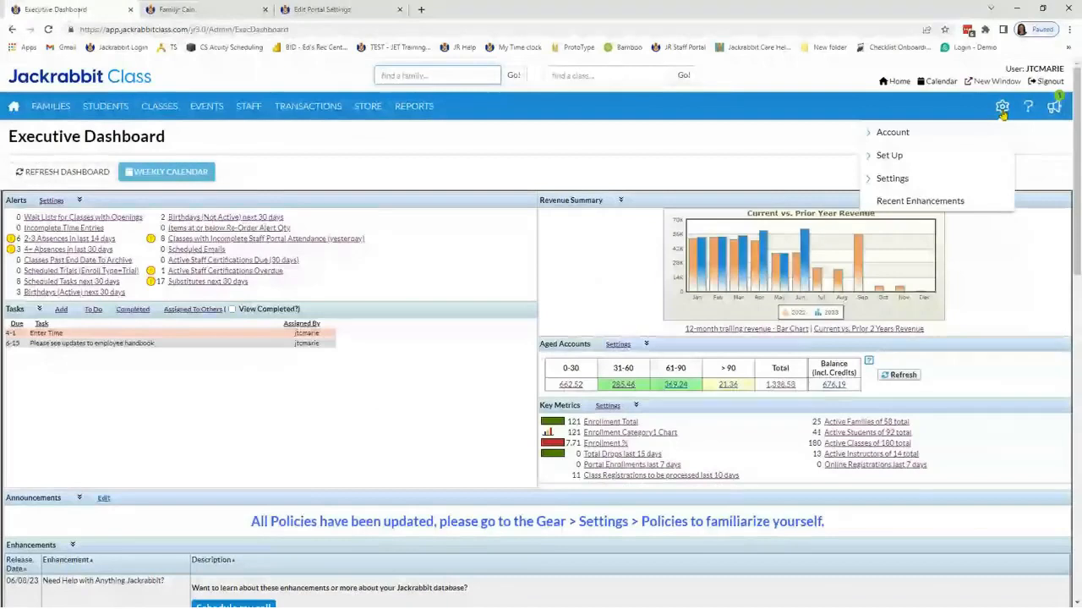
left_click(895, 177)
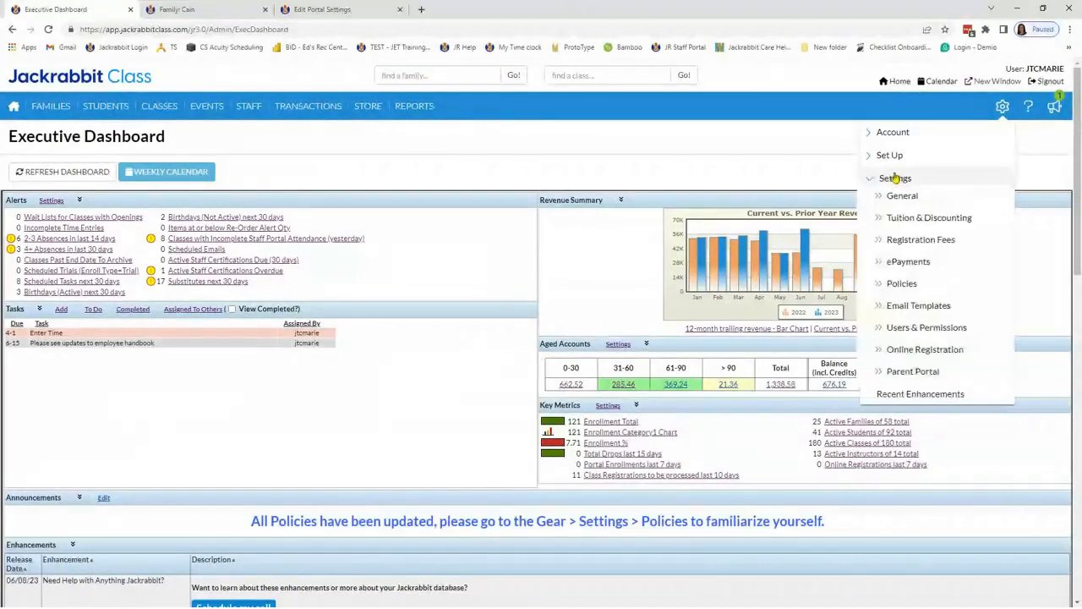
left_click(899, 284)
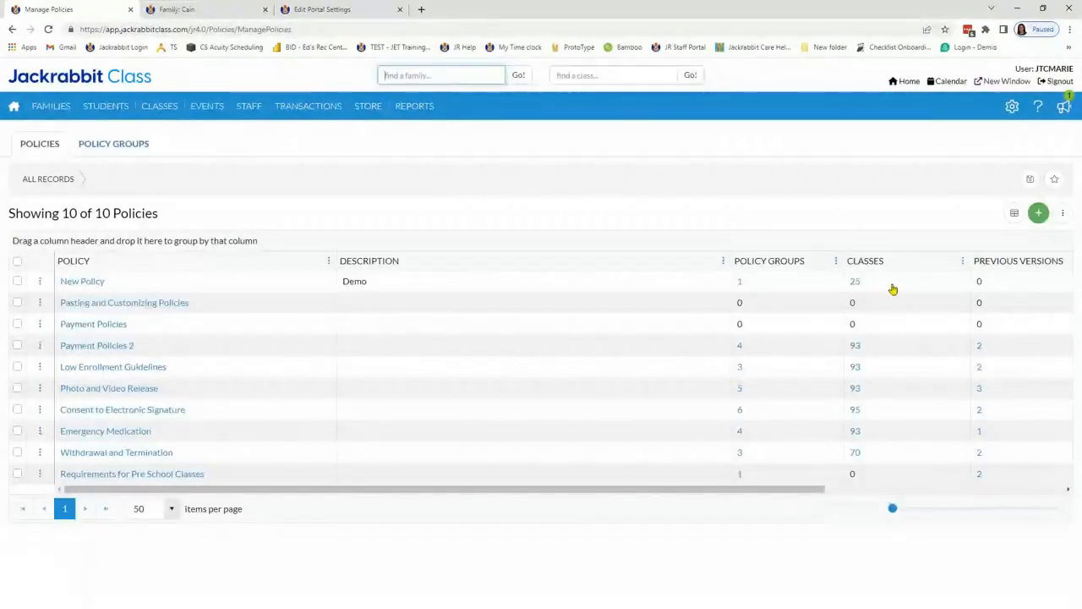
left_click(127, 144)
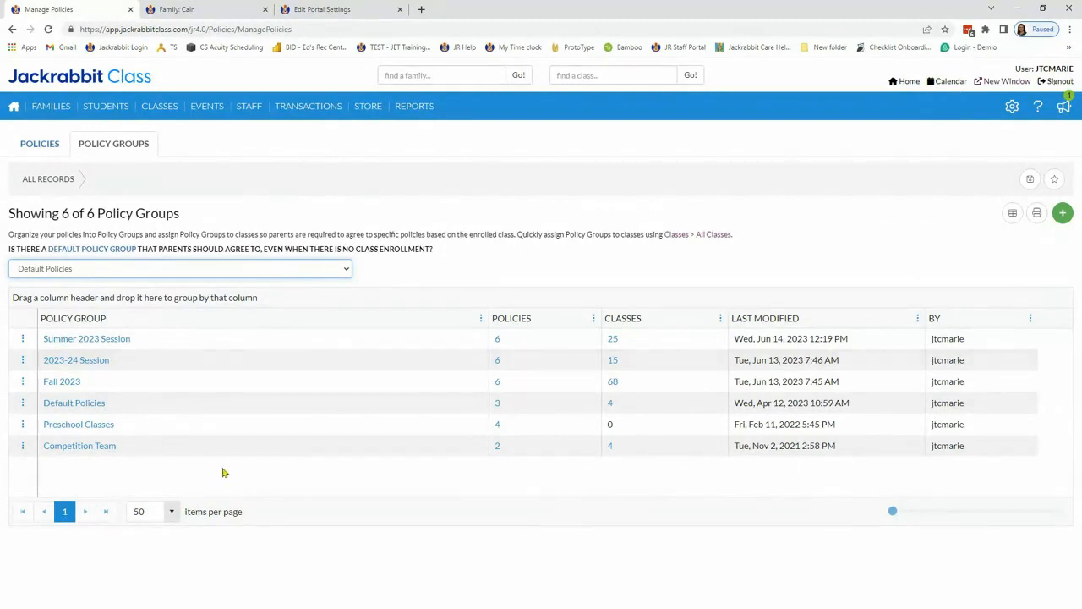
left_click(14, 109)
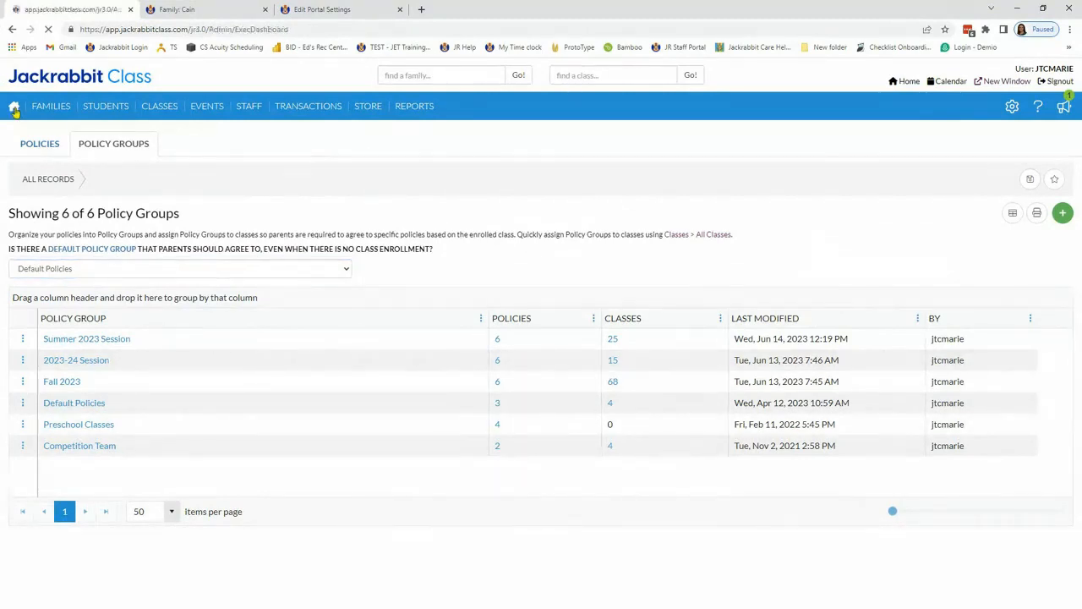
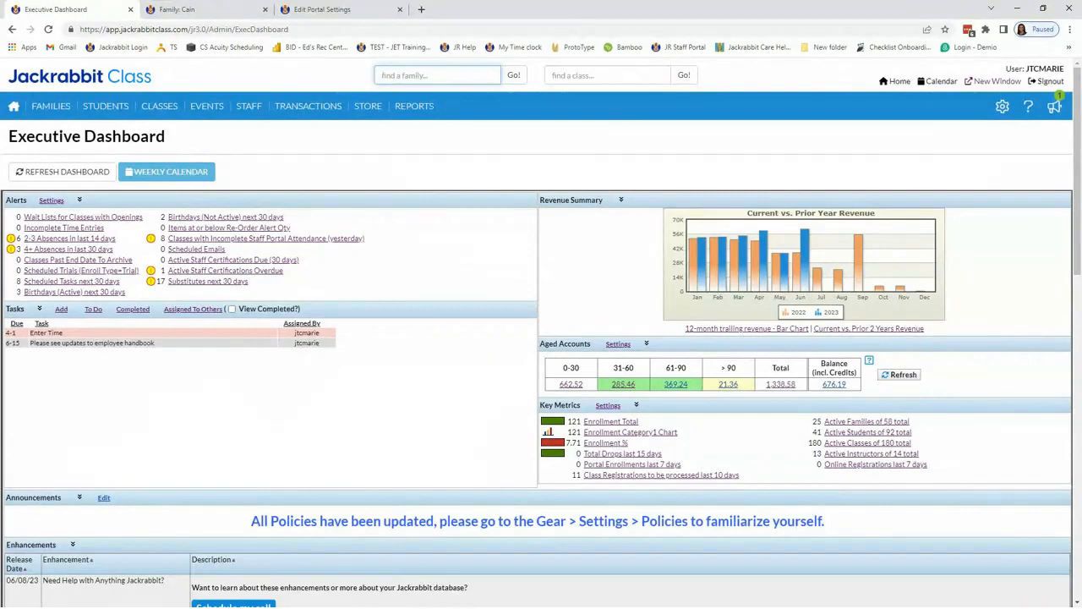
Step: Sort the All Classes list by policy groups in descending order and squeeze the grid to fit its columns
mouse_move(159, 106)
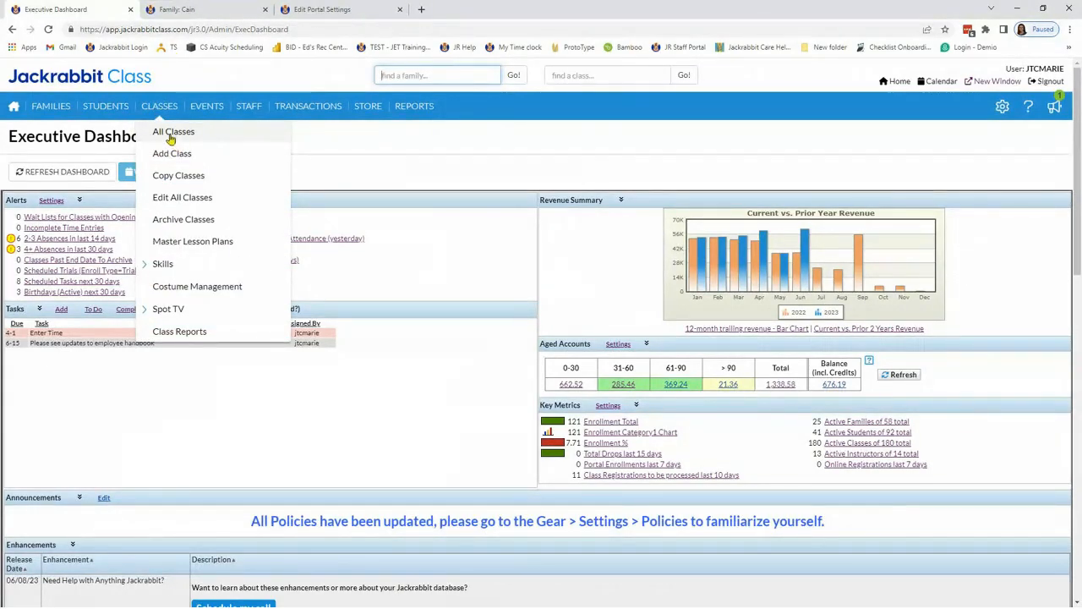
left_click(172, 135)
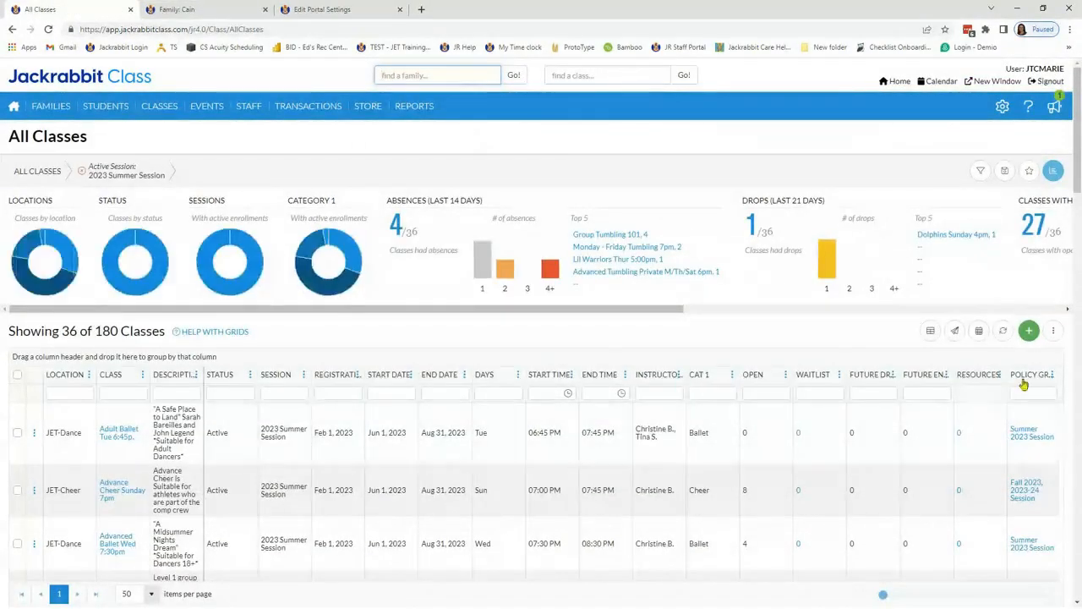
left_click(1024, 379)
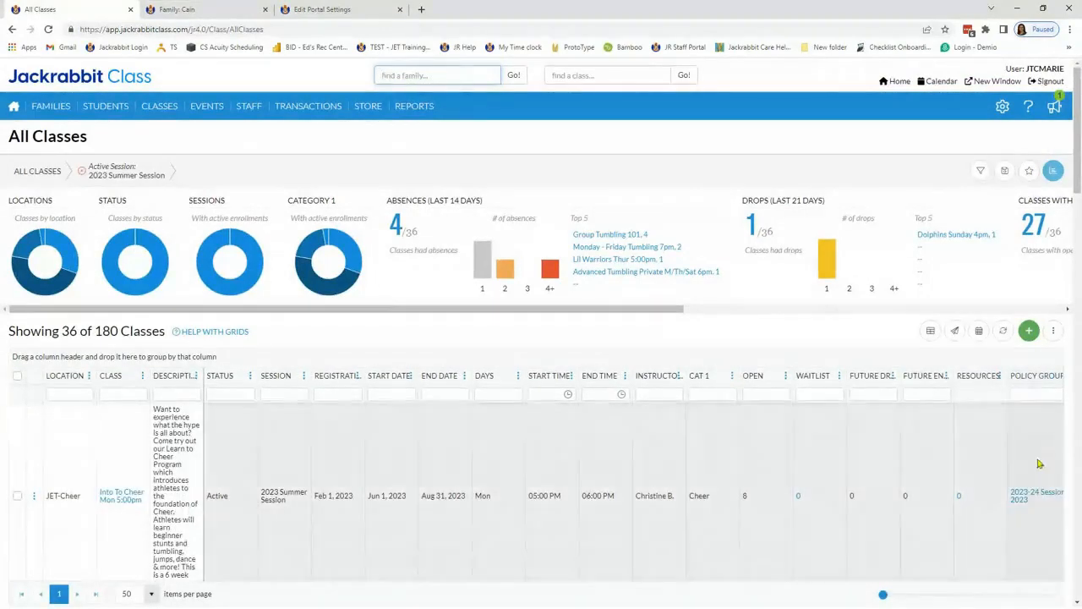
scroll(1036, 423, "down", 3)
scroll(1039, 449, "up", 3)
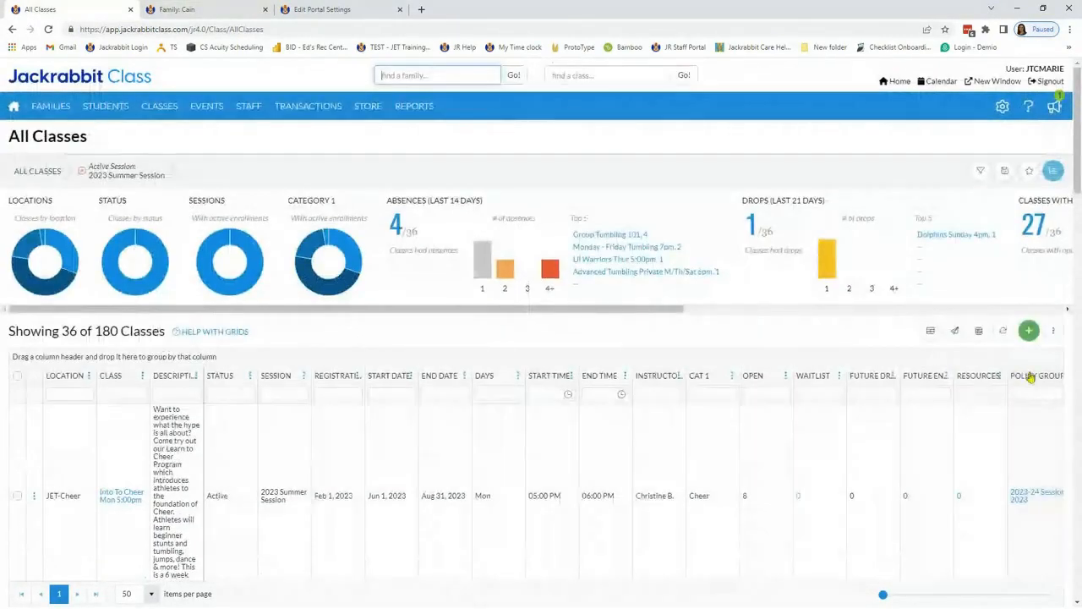
left_click(1031, 378)
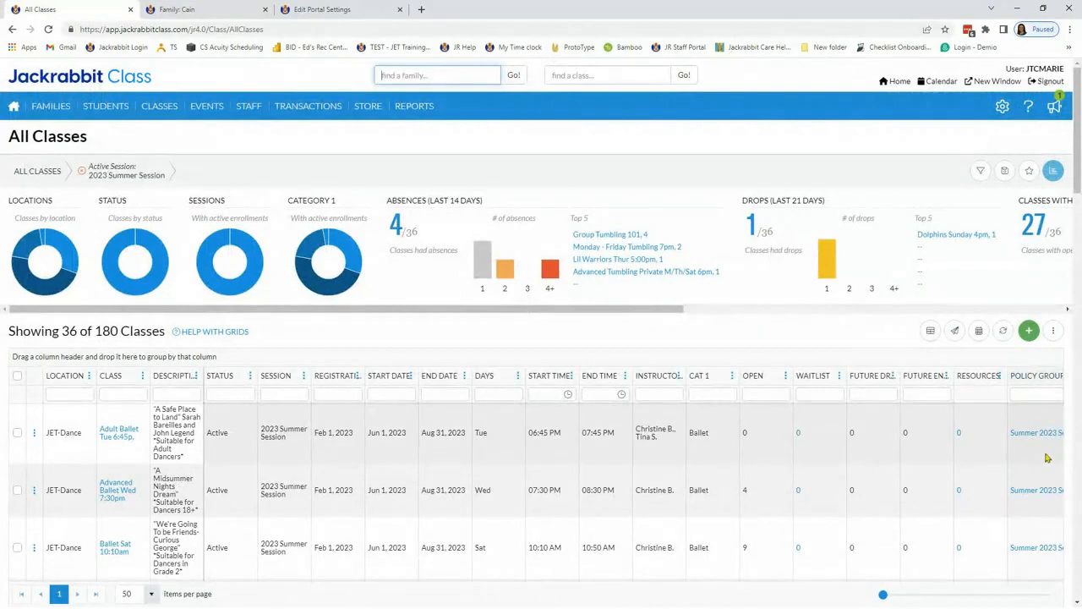
left_click(929, 331)
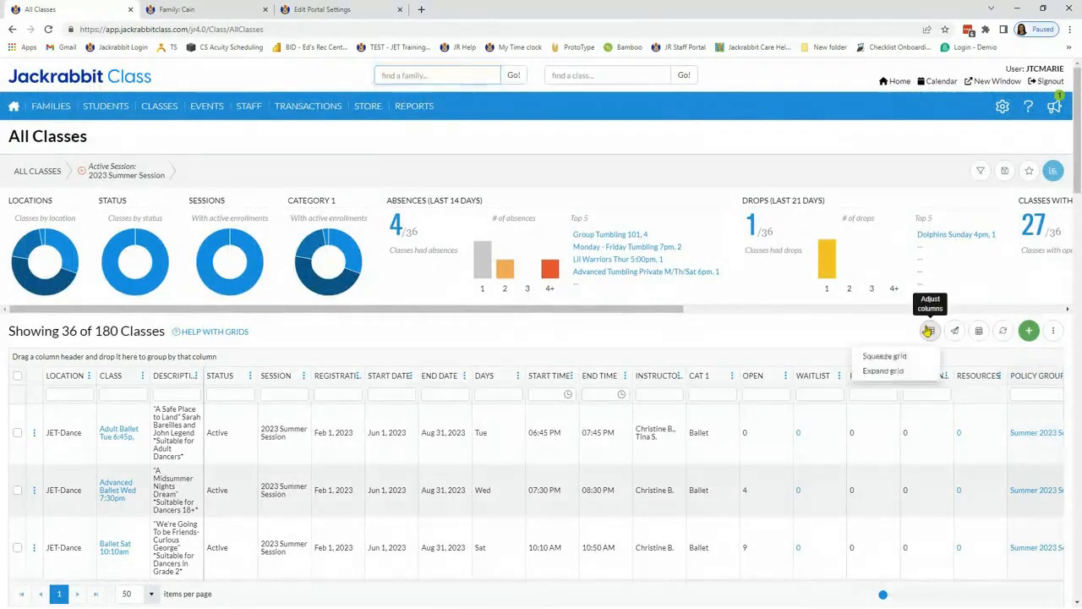
left_click(884, 357)
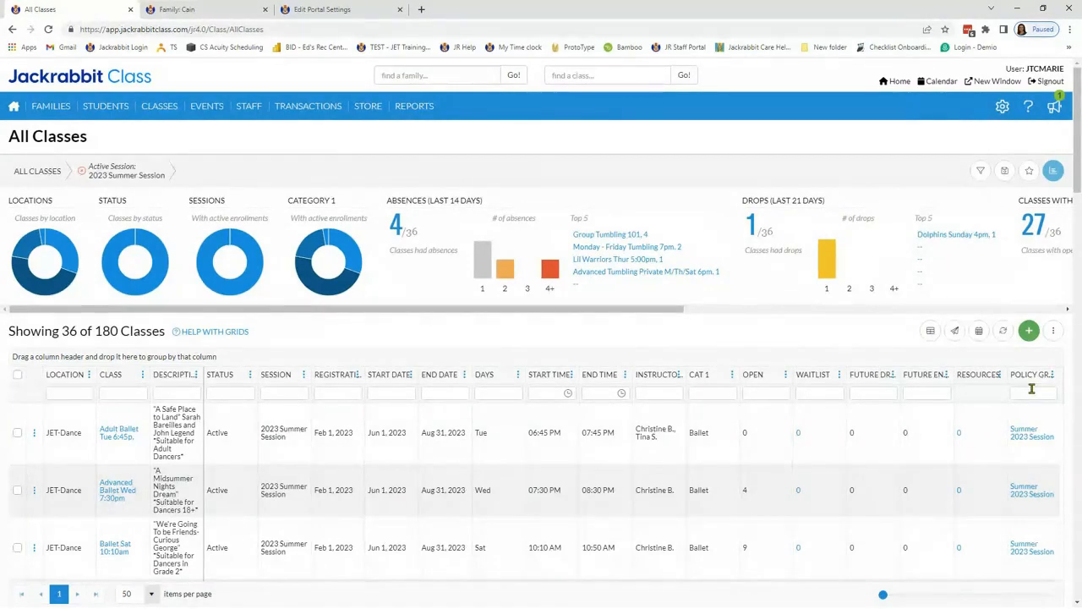
Step: Filter the 2023 Summer Session classes to only show classes without policy groups
left_click(980, 170)
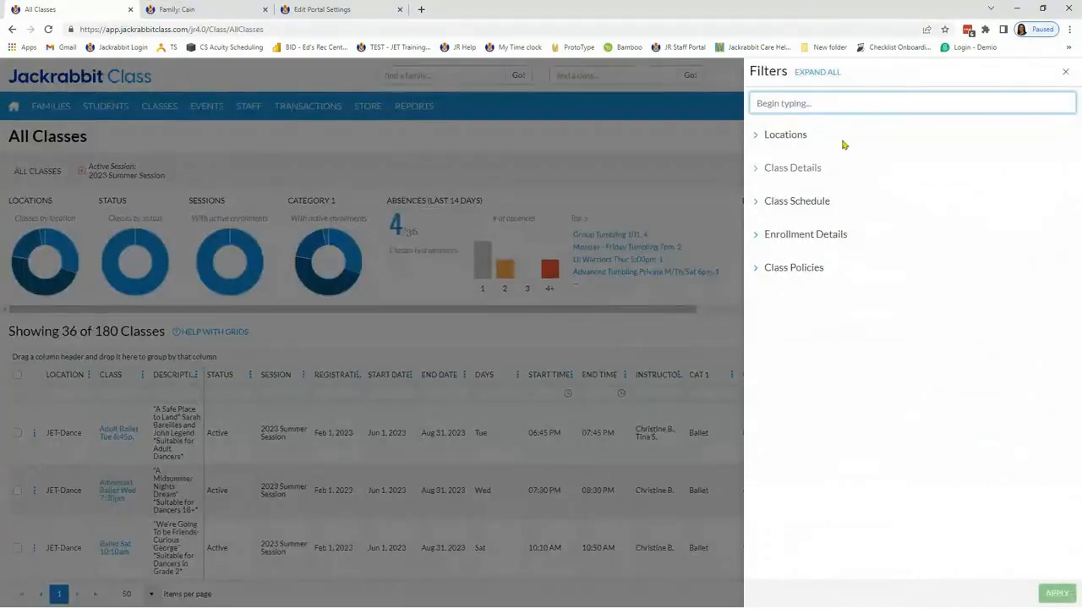
type("pol")
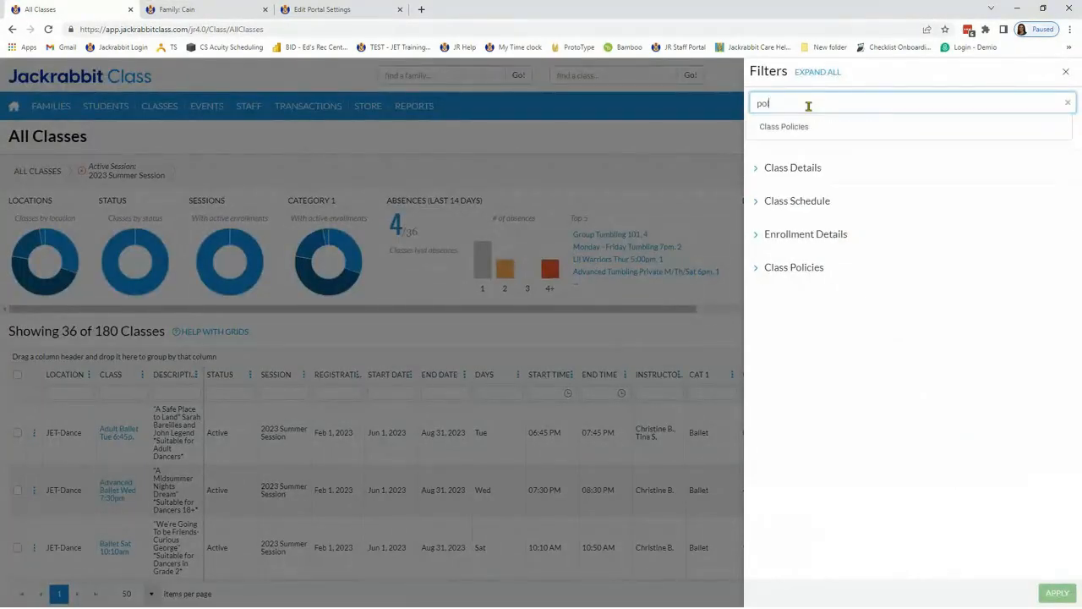
left_click(793, 127)
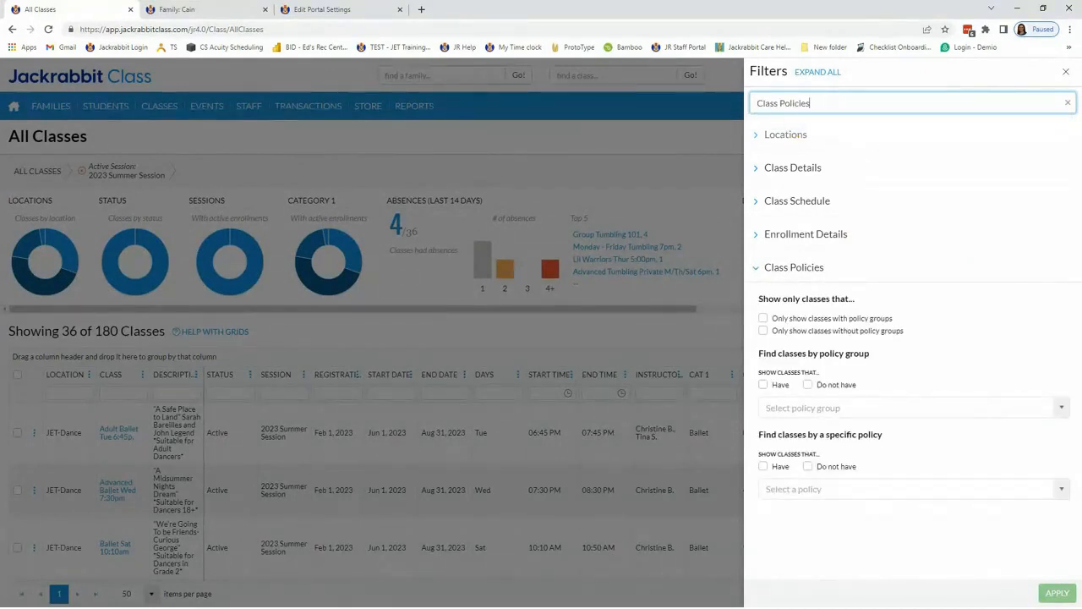
left_click(763, 331)
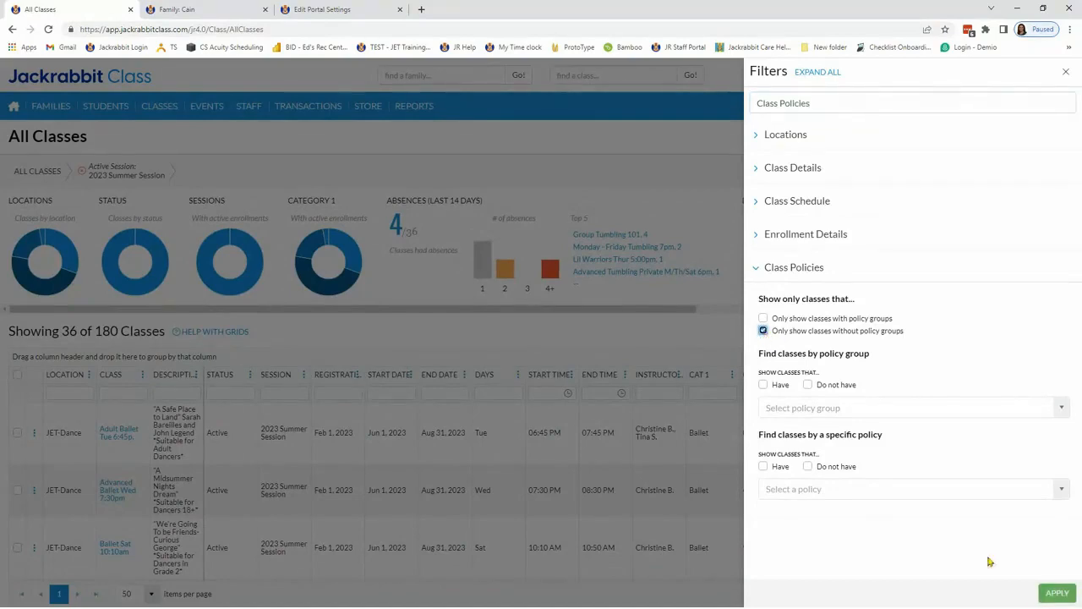
left_click(1055, 593)
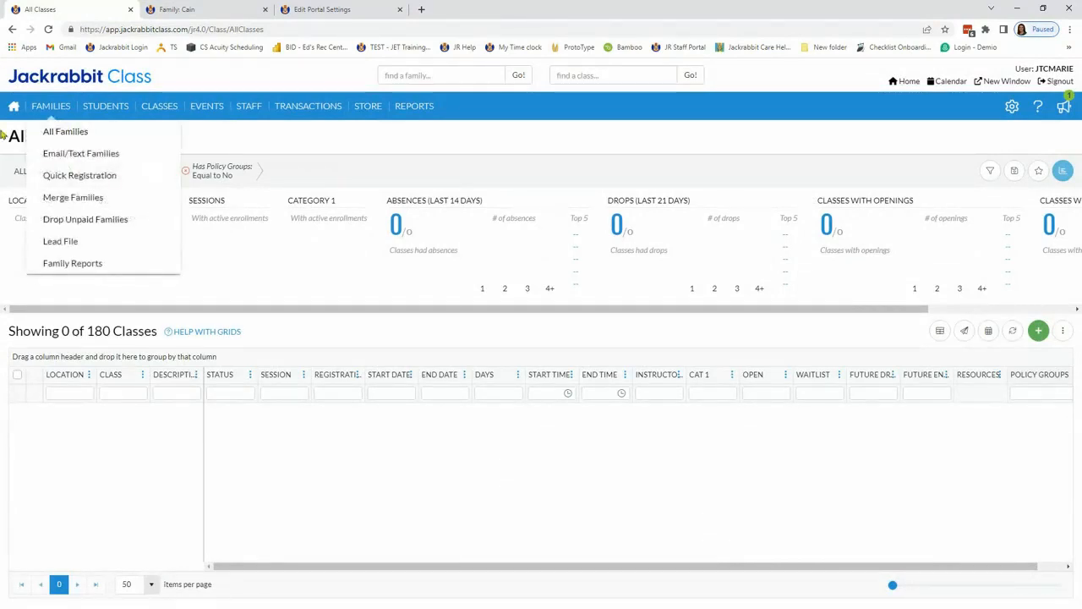
Step: Reload the All Classes list and remove all policy groups from the 2023 Summer Session classes
mouse_move(157, 110)
left_click(160, 133)
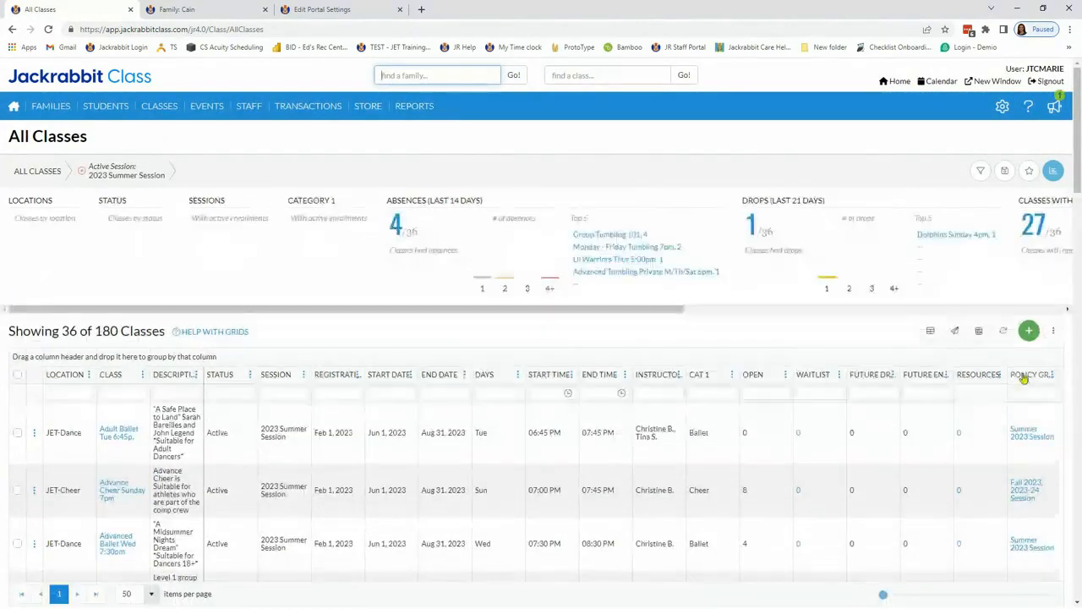
left_click(1054, 333)
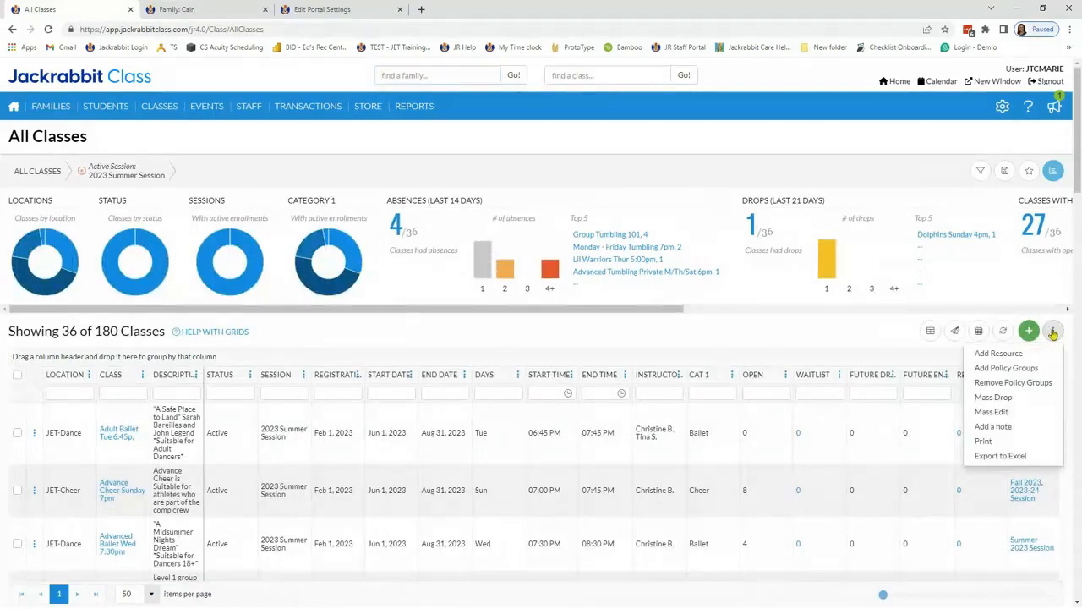
left_click(1006, 382)
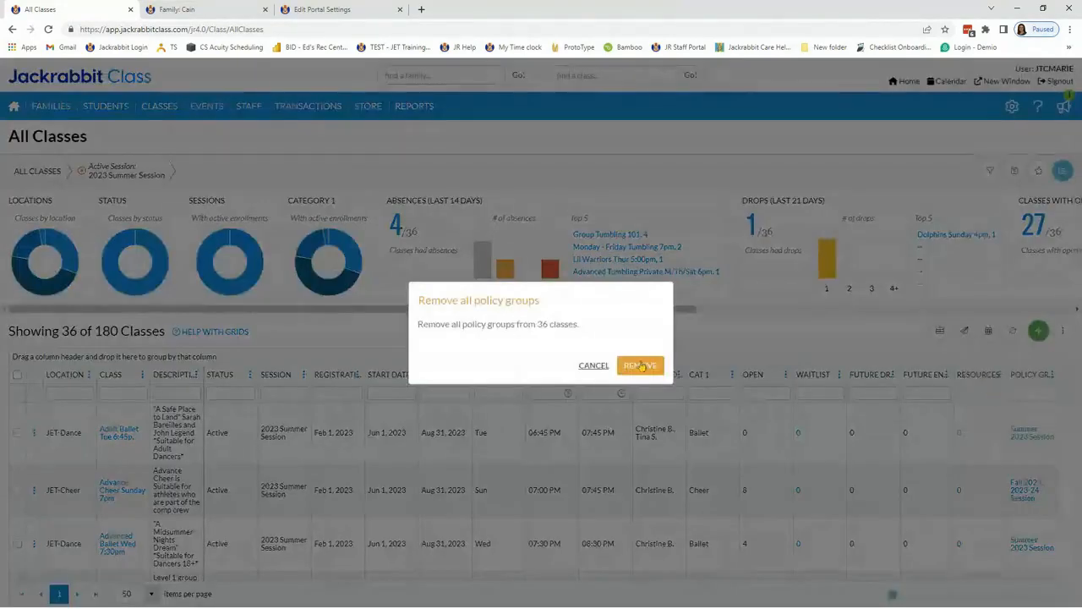
left_click(645, 368)
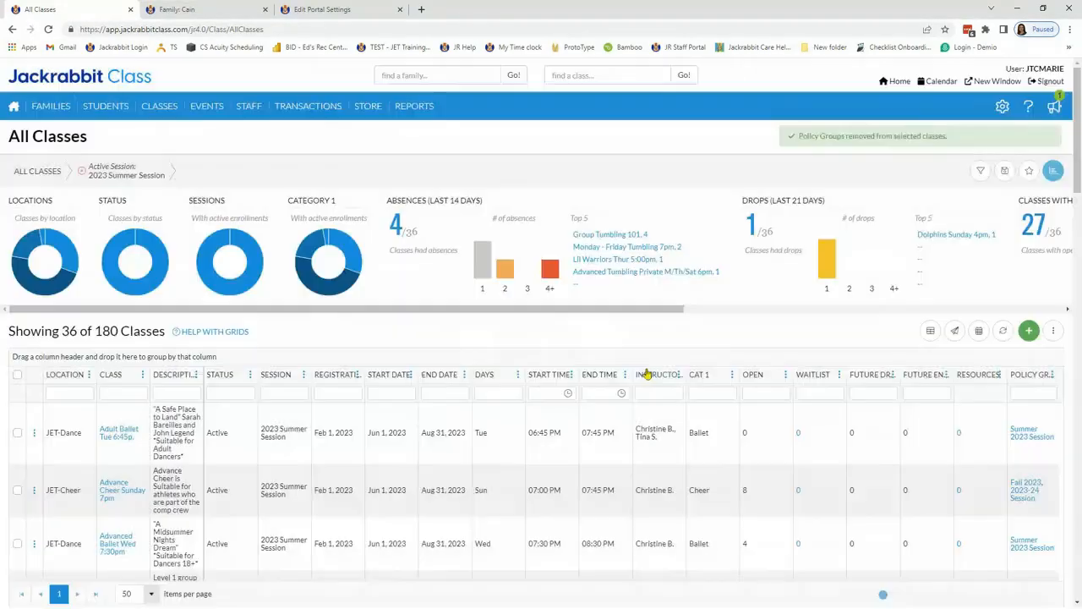
Step: Filter the class list to only show classes without policy groups and remove the Active Session filter
left_click(980, 172)
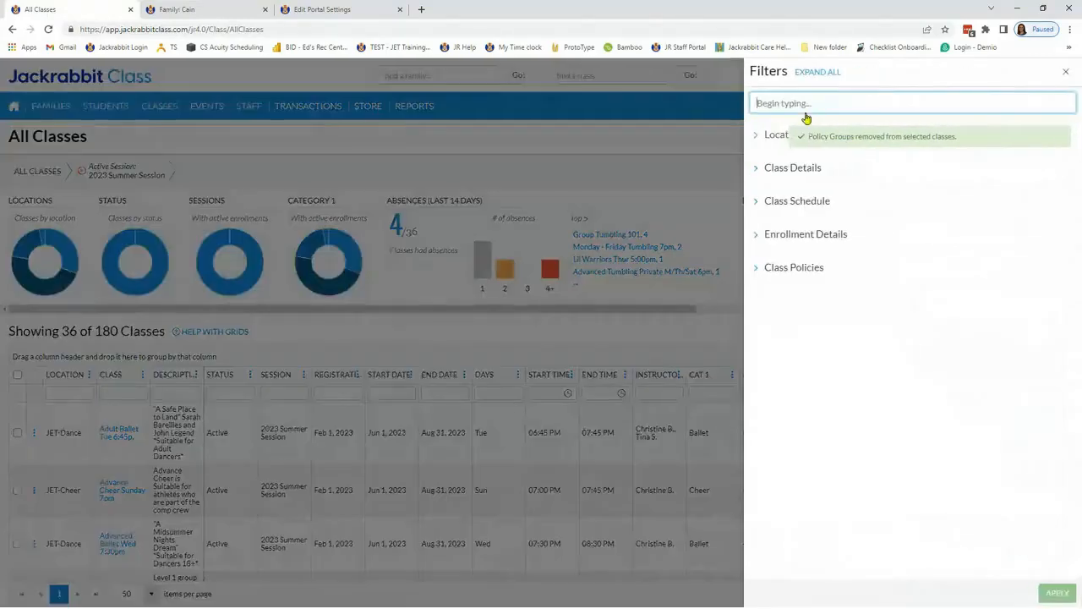
type("poli")
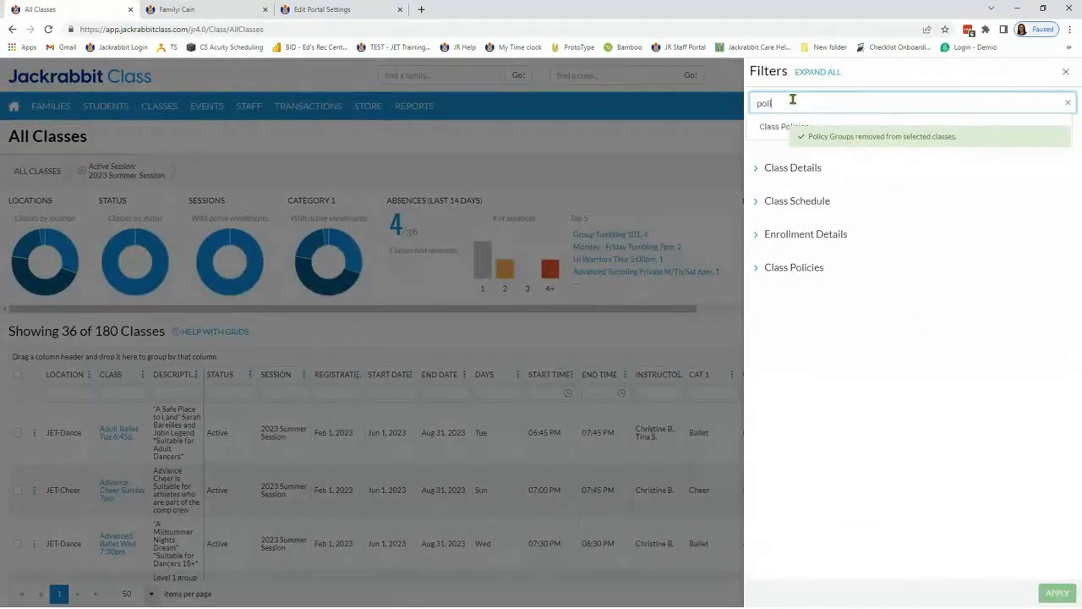
left_click(774, 128)
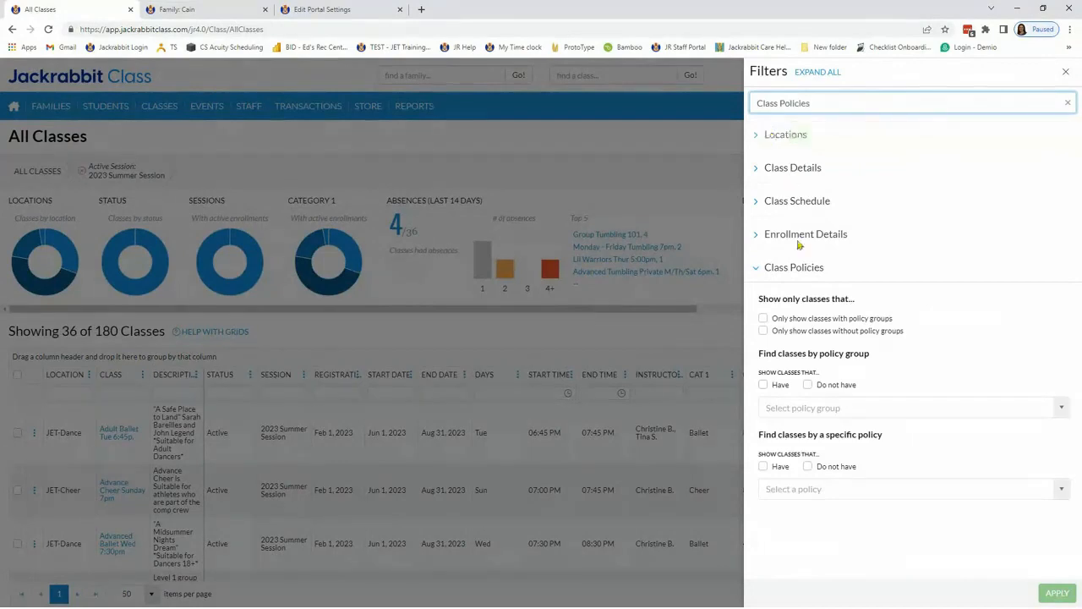
left_click(764, 330)
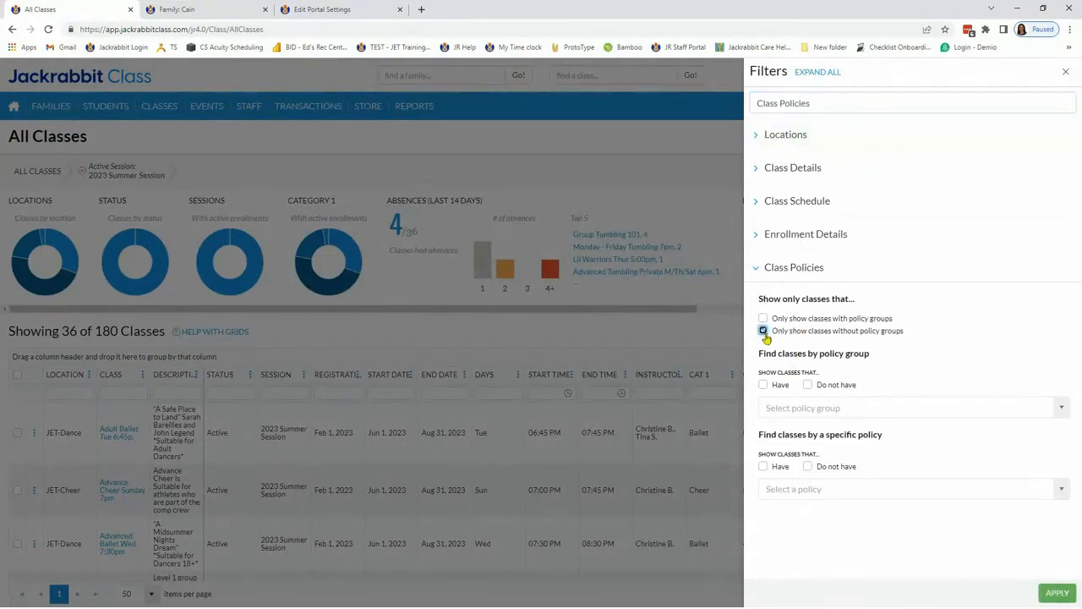
left_click(1054, 592)
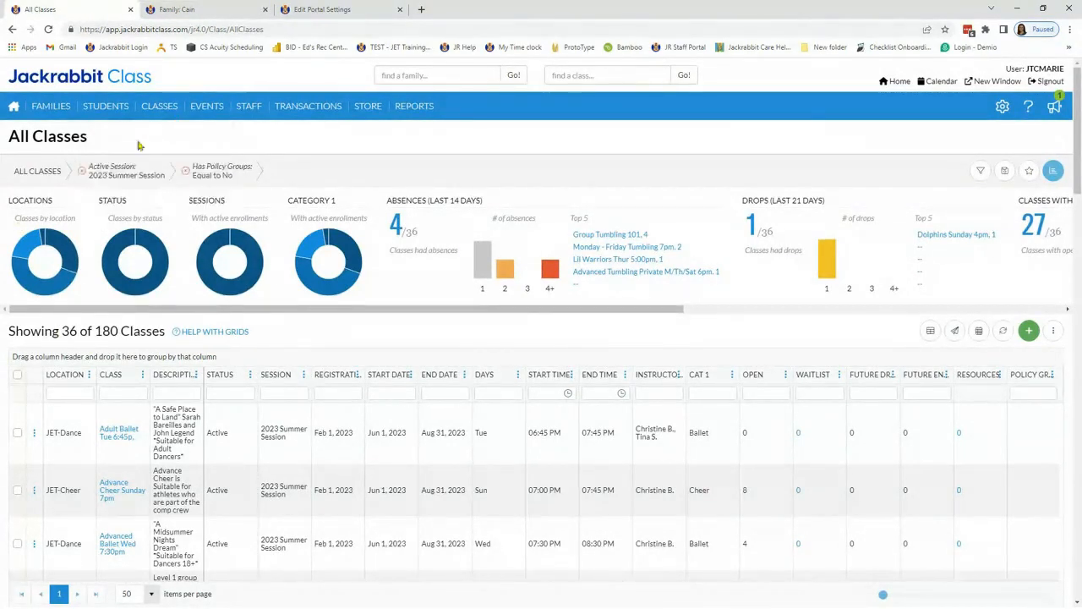
left_click(82, 172)
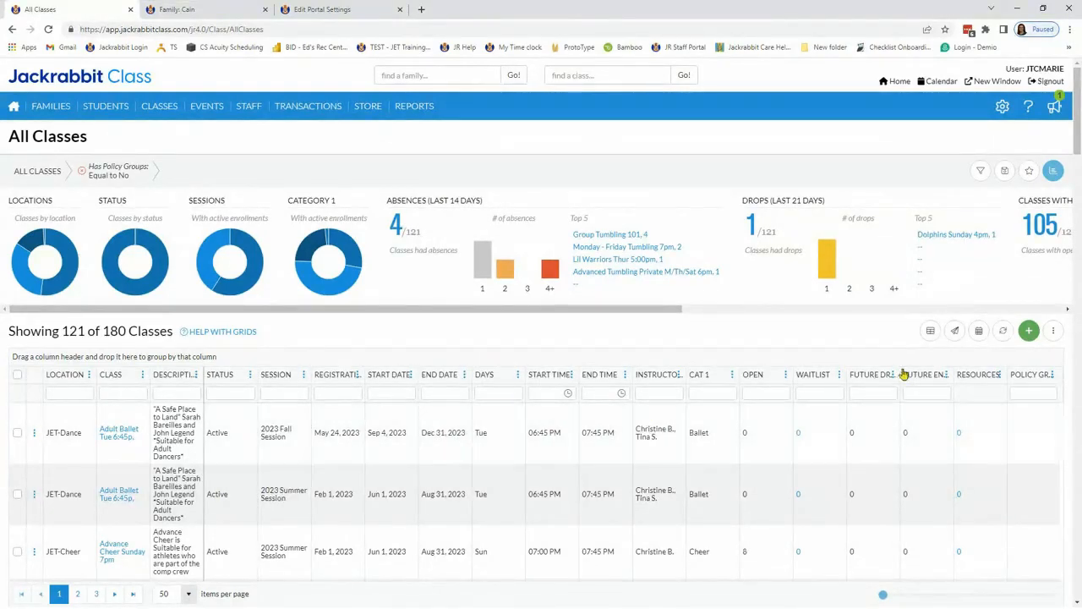
Step: Add the 2023-24 Session policy group to all the filtered classes
left_click(1053, 334)
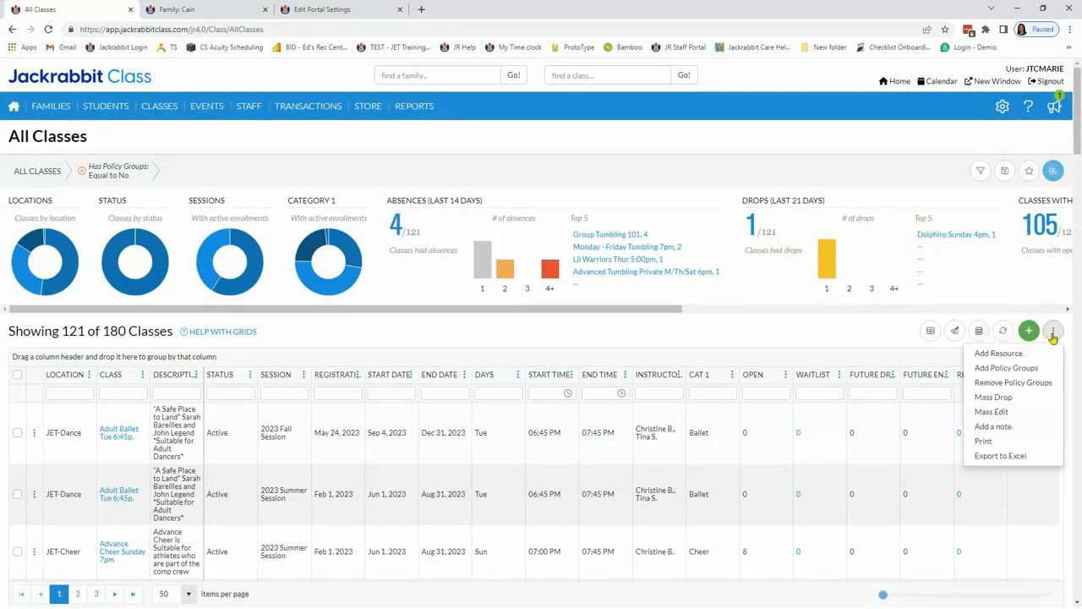
left_click(1000, 370)
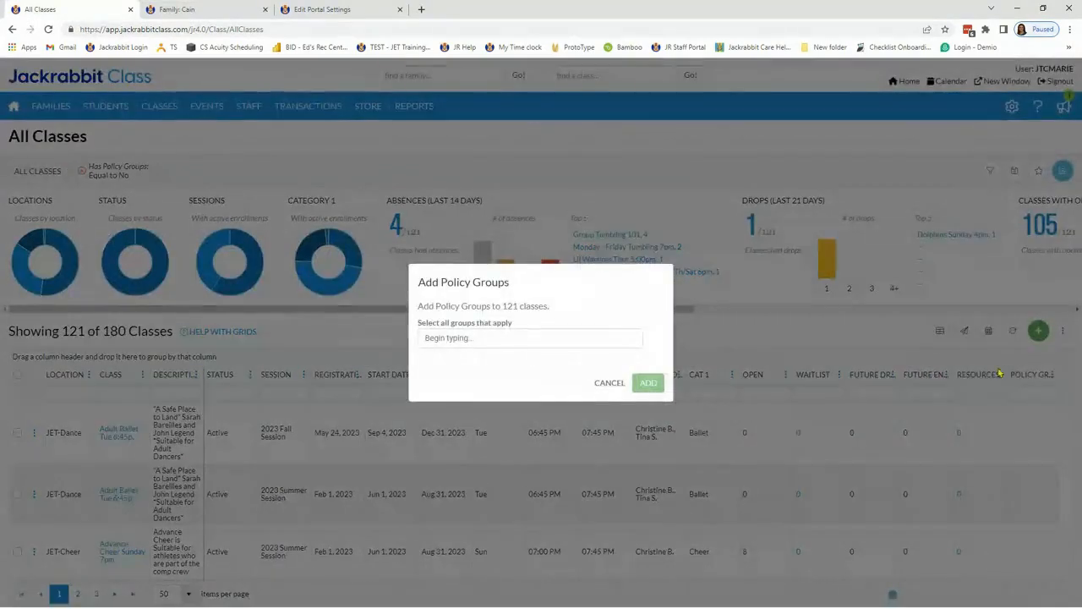
left_click(499, 337)
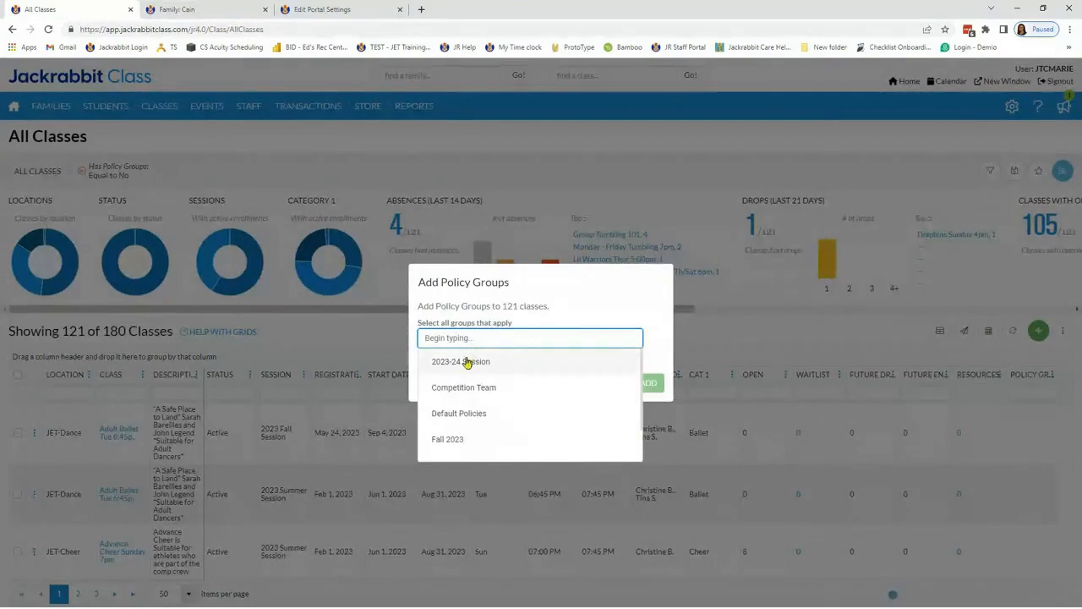
left_click(465, 362)
left_click(652, 384)
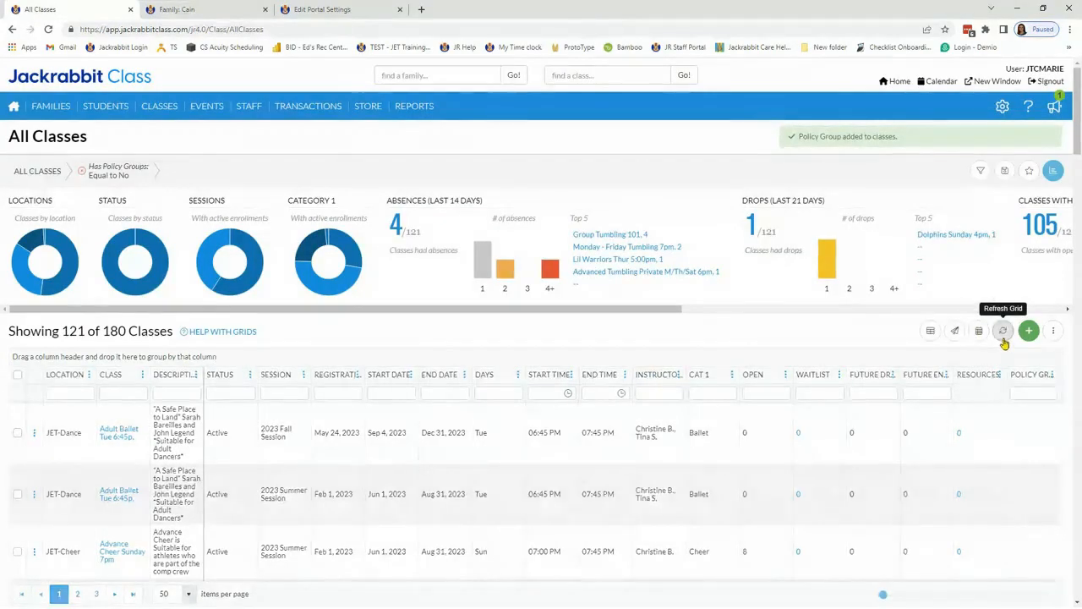
Step: Refresh the class grid, clear the Has Policy Groups filter to check the assignments, and return to the Executive Dashboard
left_click(1003, 330)
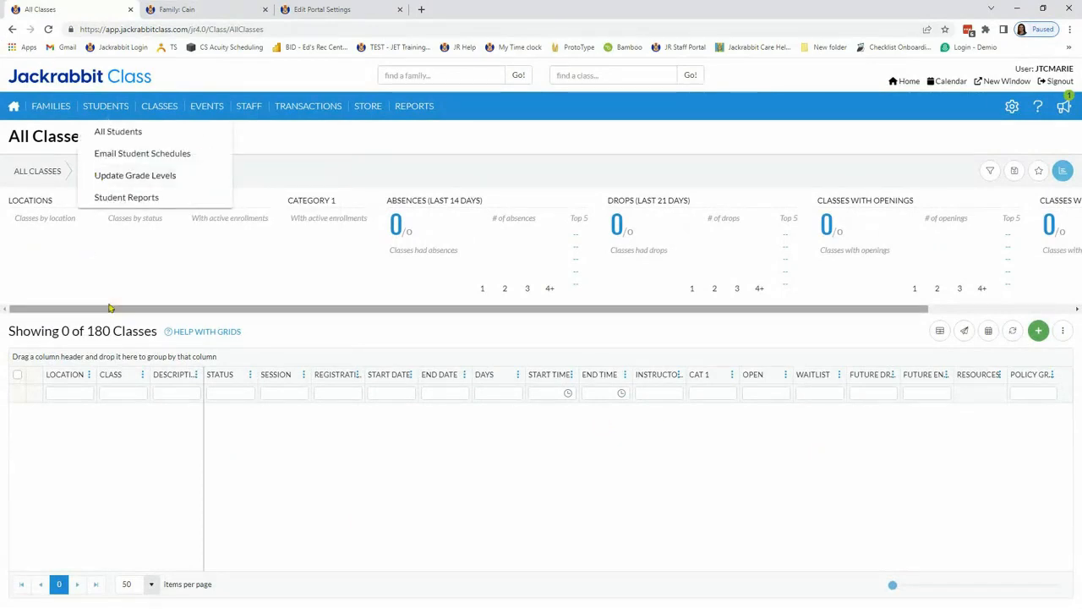
left_click(82, 170)
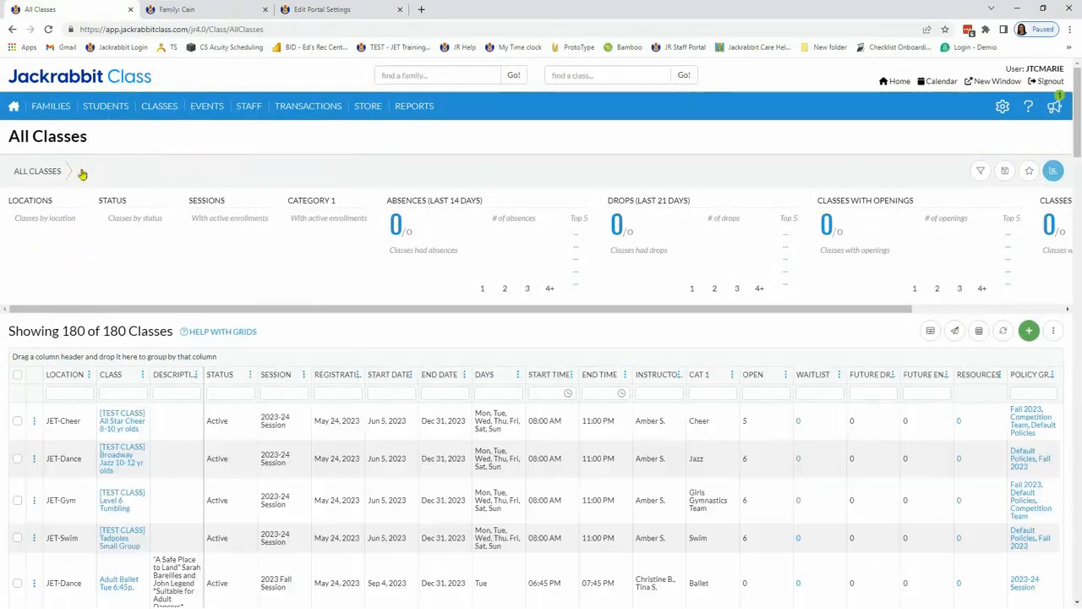
left_click(14, 111)
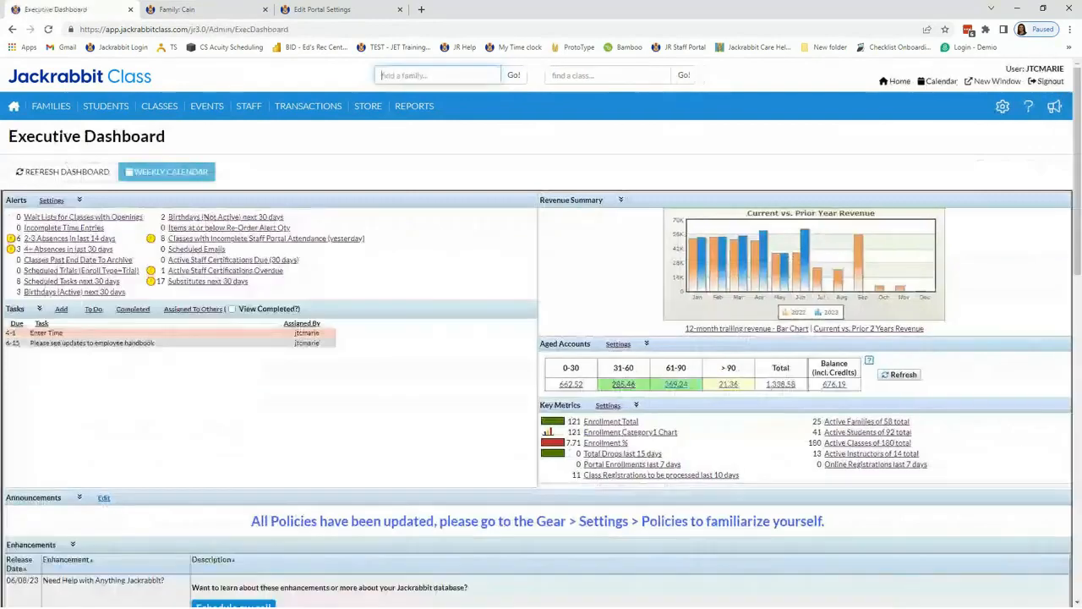
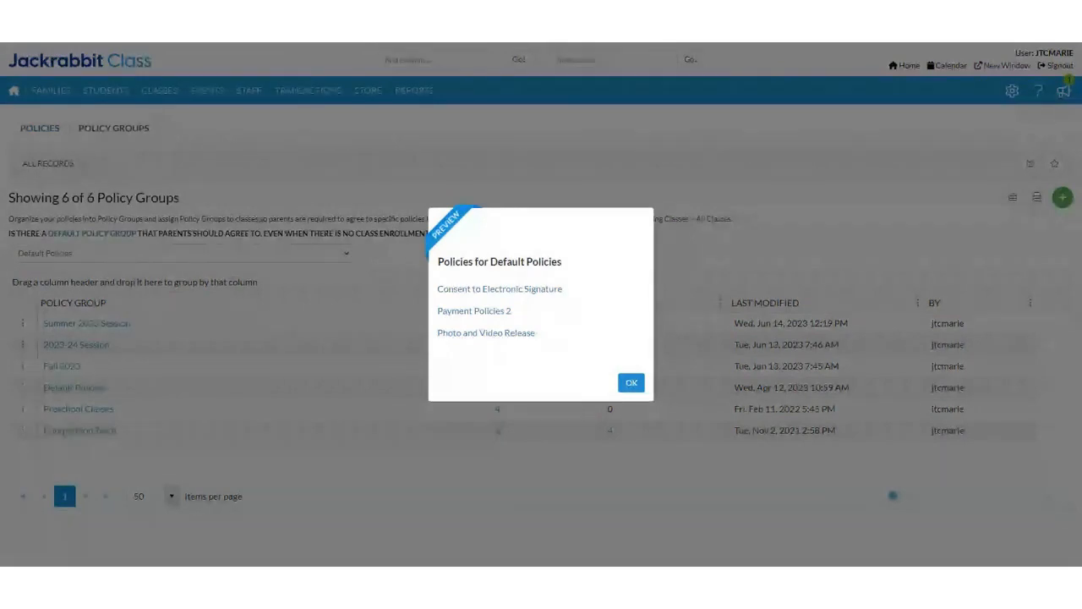
Step: Close the Default Policies preview, preview the policies in the Summer 2023 Session group, and close that preview too
left_click(630, 382)
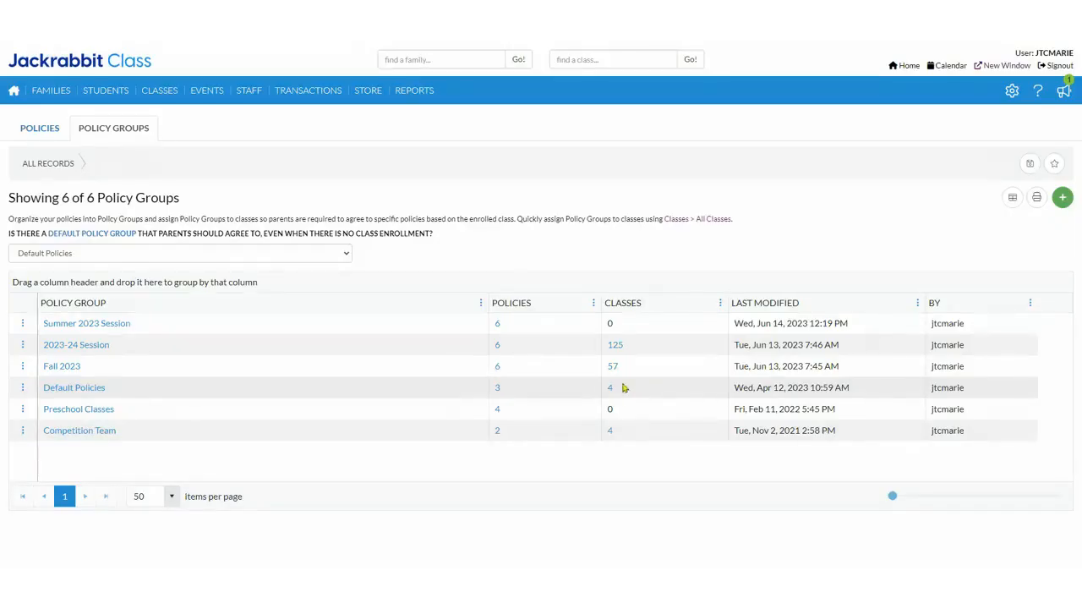
left_click(498, 327)
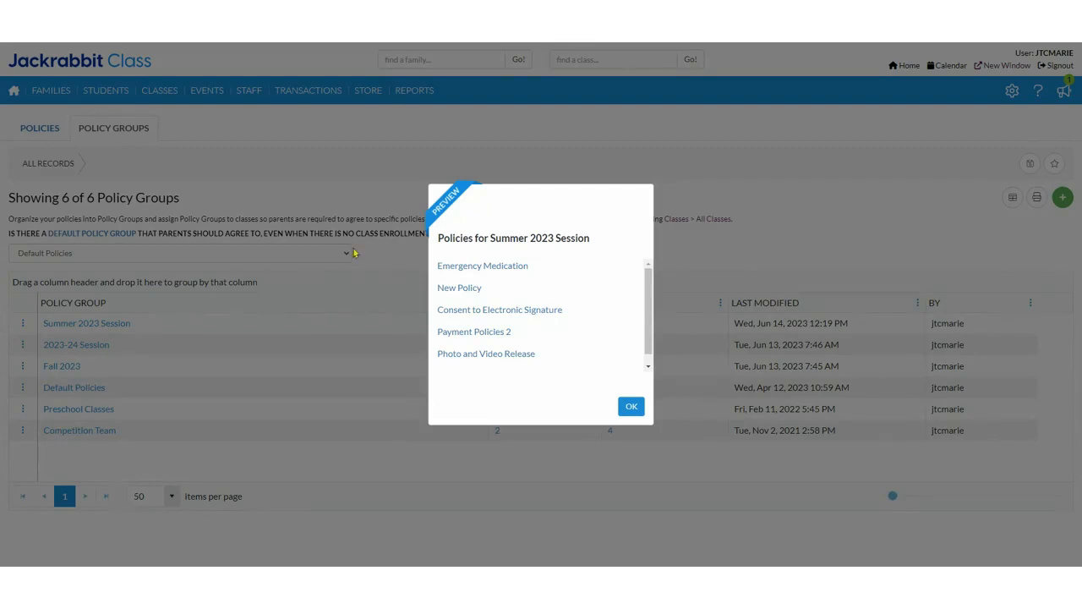
left_click(635, 409)
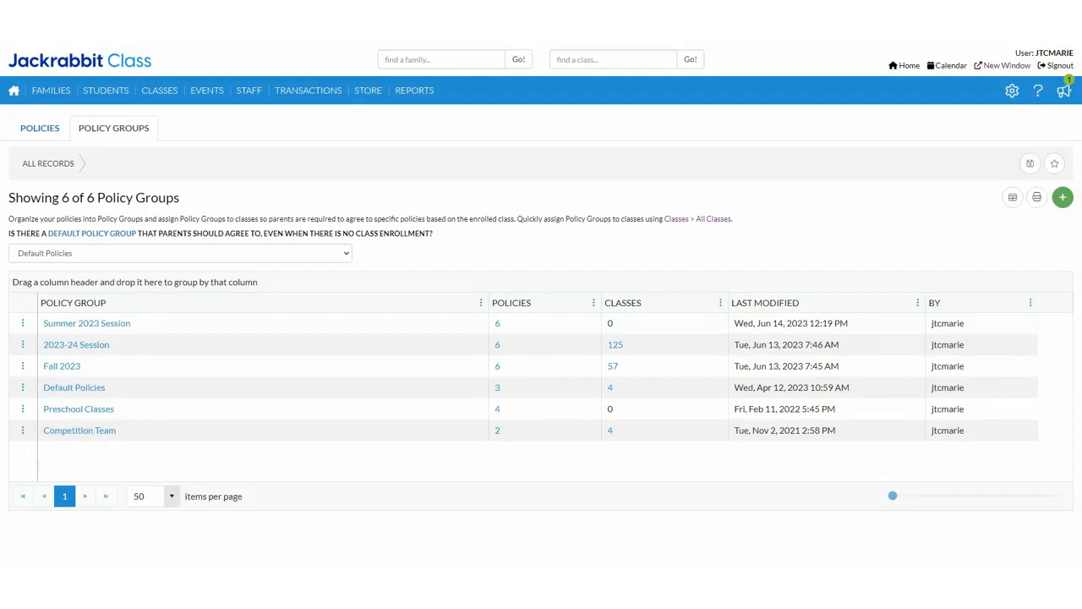
Step: Find the family by last name and view the summary of its record
left_click(415, 57)
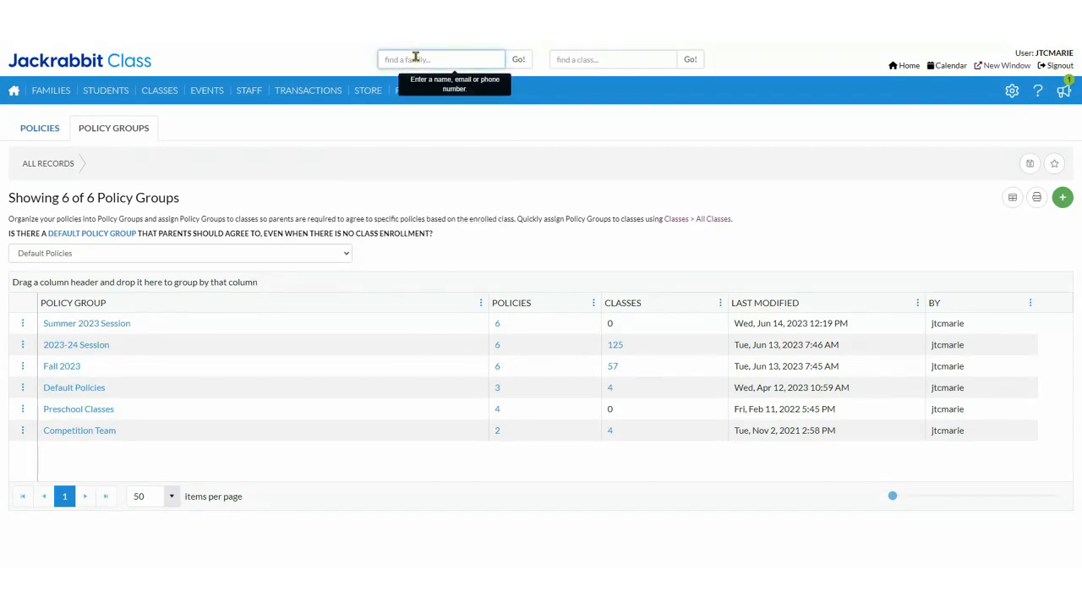
type("smith")
key("Return")
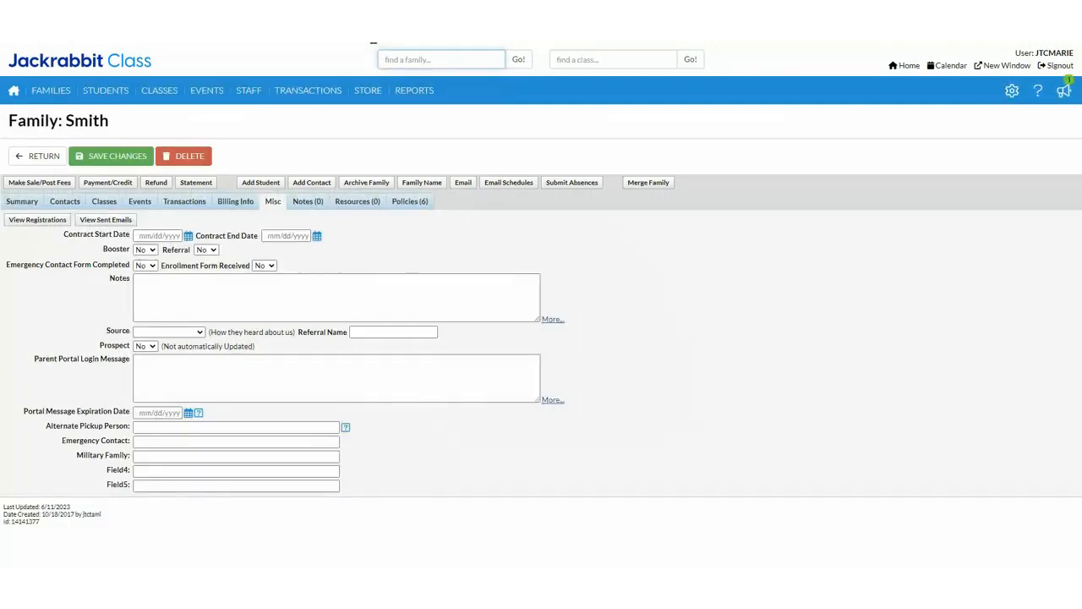
left_click(19, 201)
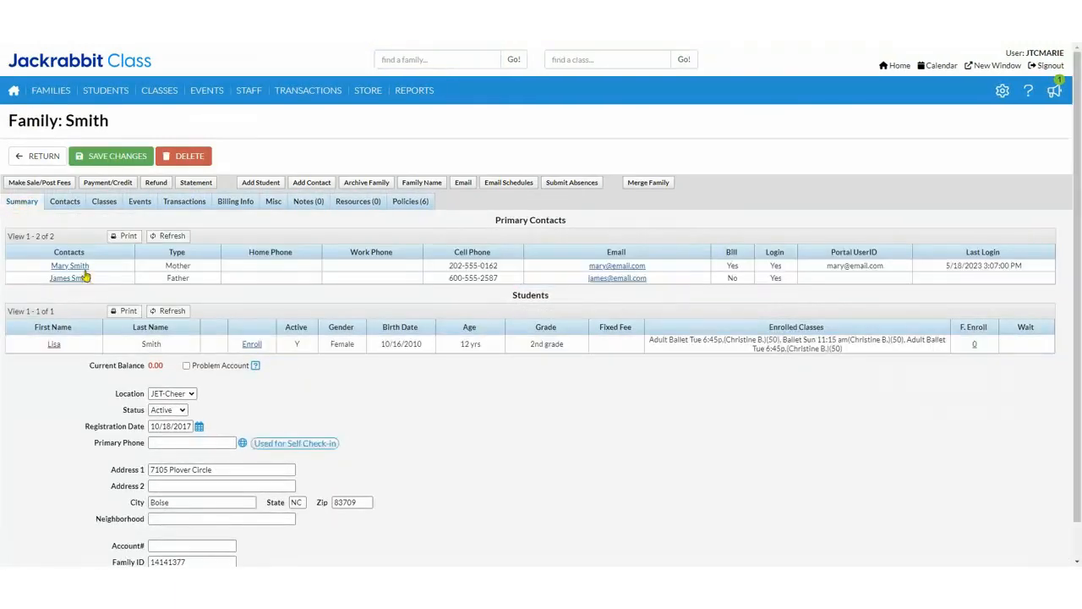
Step: View the mother's contact record, return to the family, and open the student's record, dismissing the LastPass address prompts
left_click(71, 267)
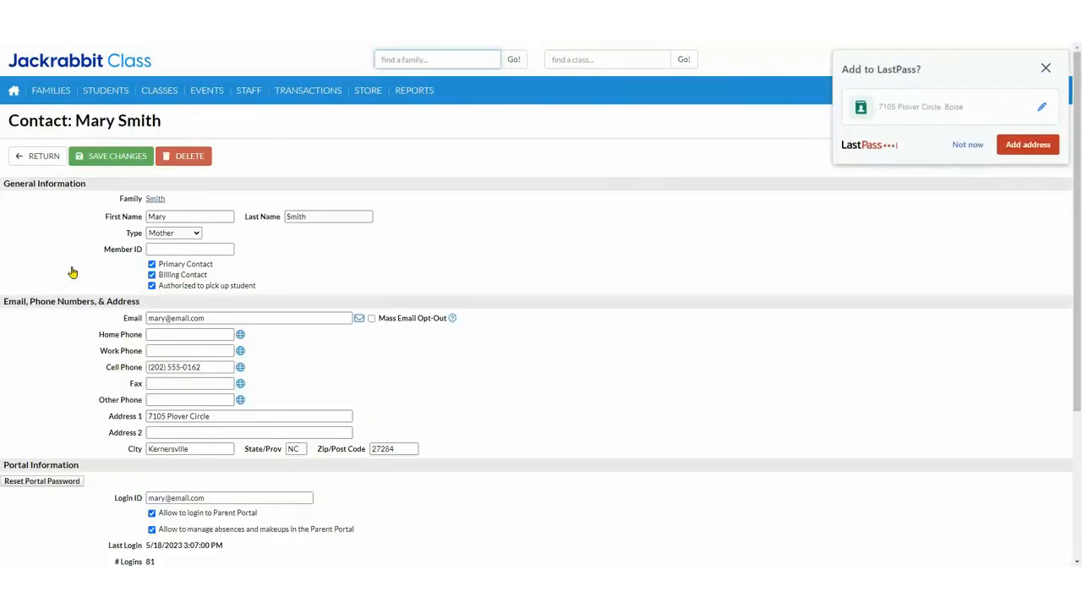
left_click(968, 142)
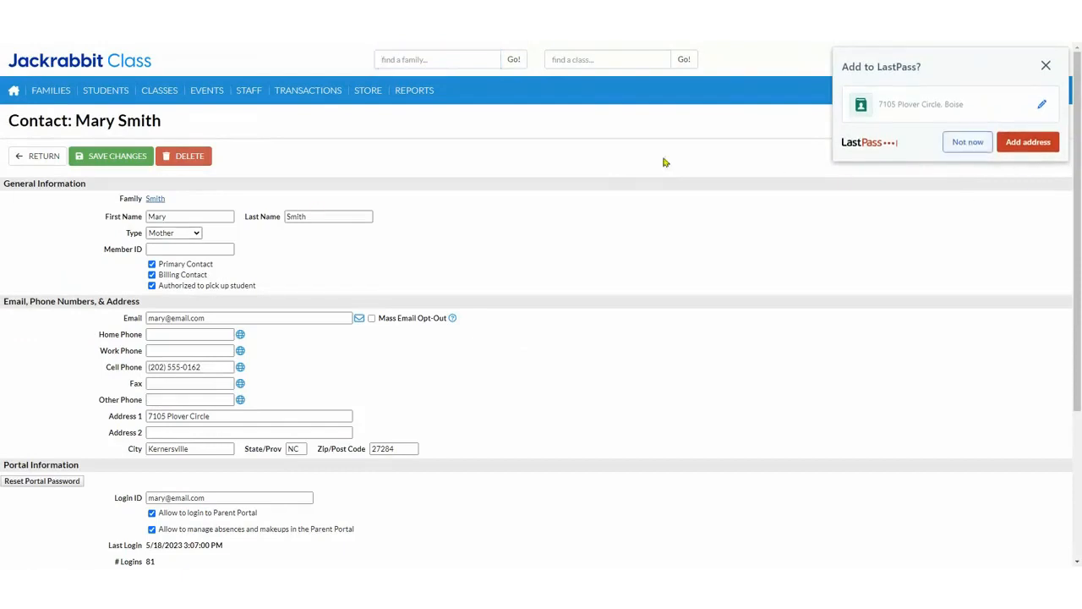
left_click(28, 160)
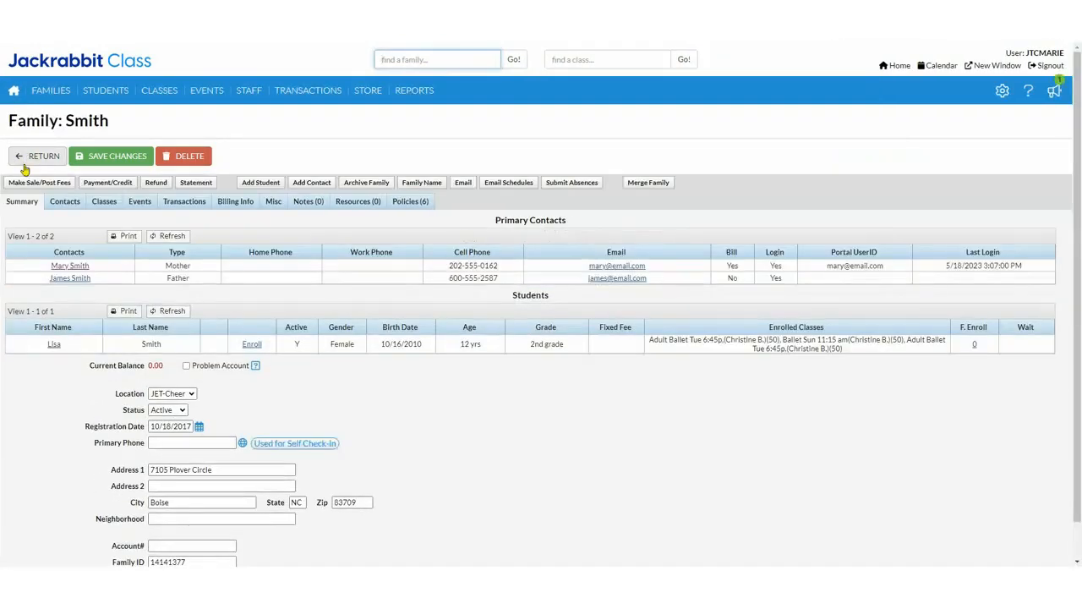
left_click(54, 345)
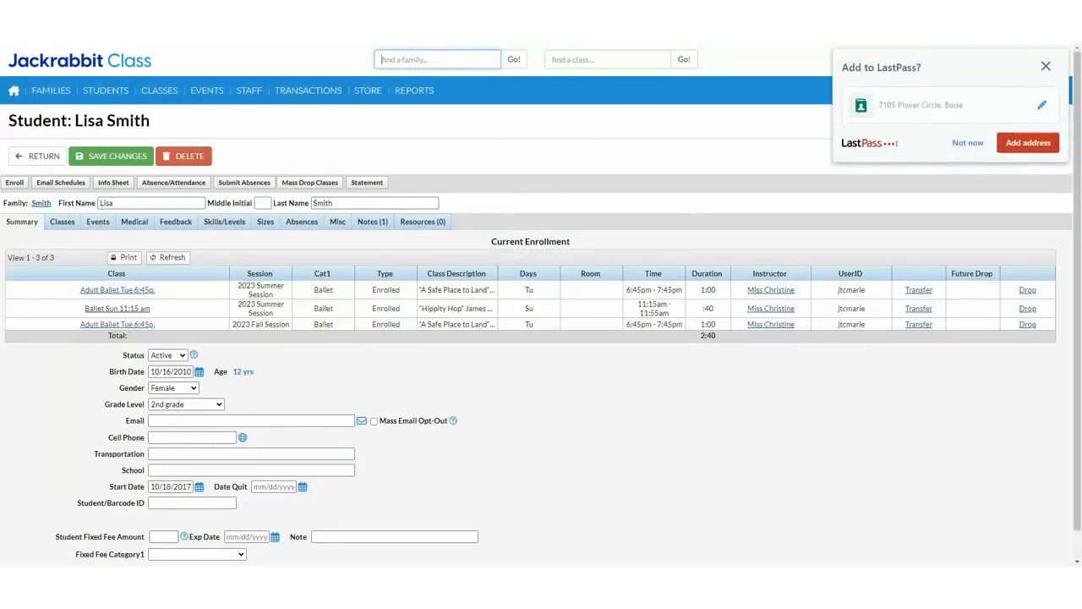
left_click(968, 142)
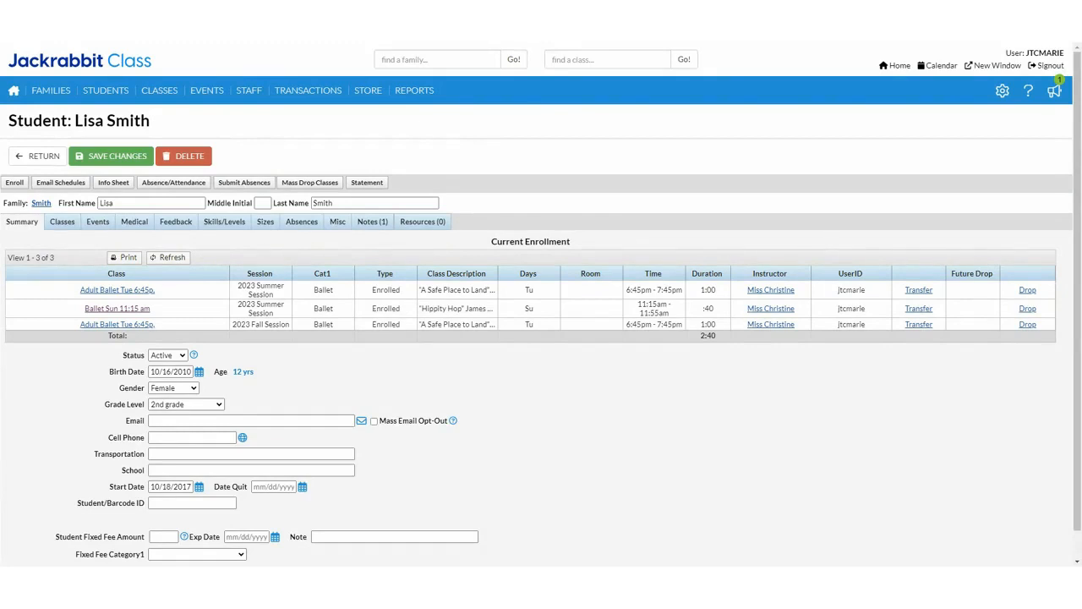
Step: Open the All Classes list, remove the Active Session filter, and review the policy groups across all sessions
mouse_move(159, 90)
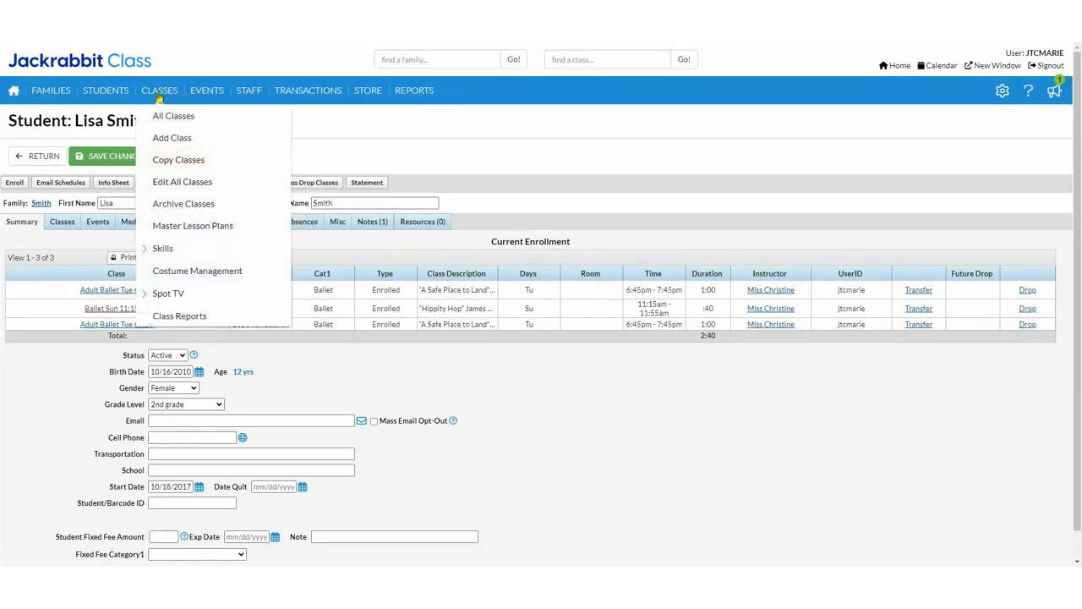
left_click(153, 121)
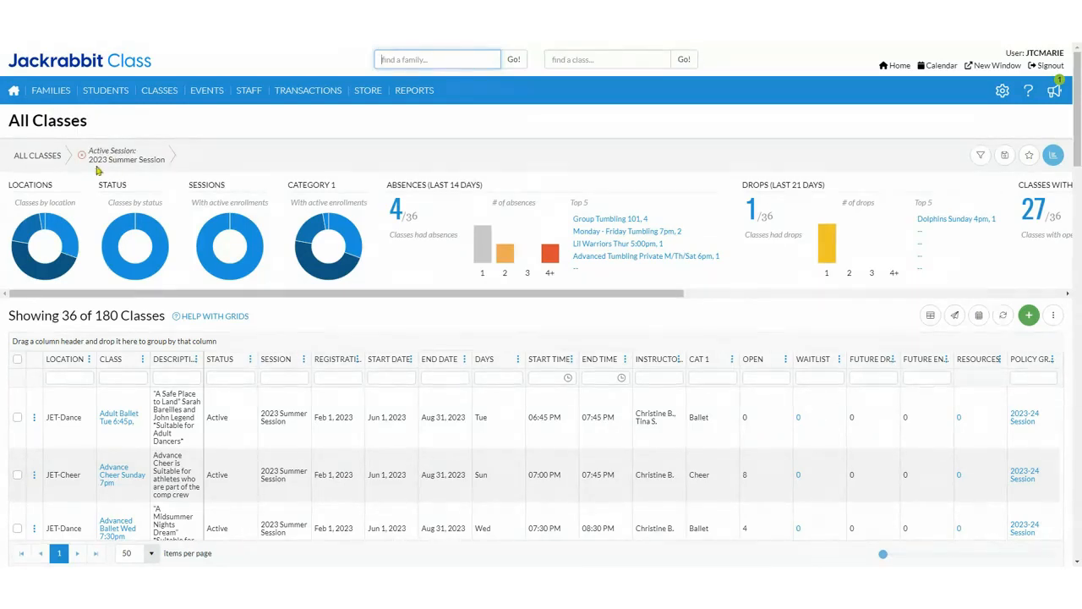
left_click(82, 160)
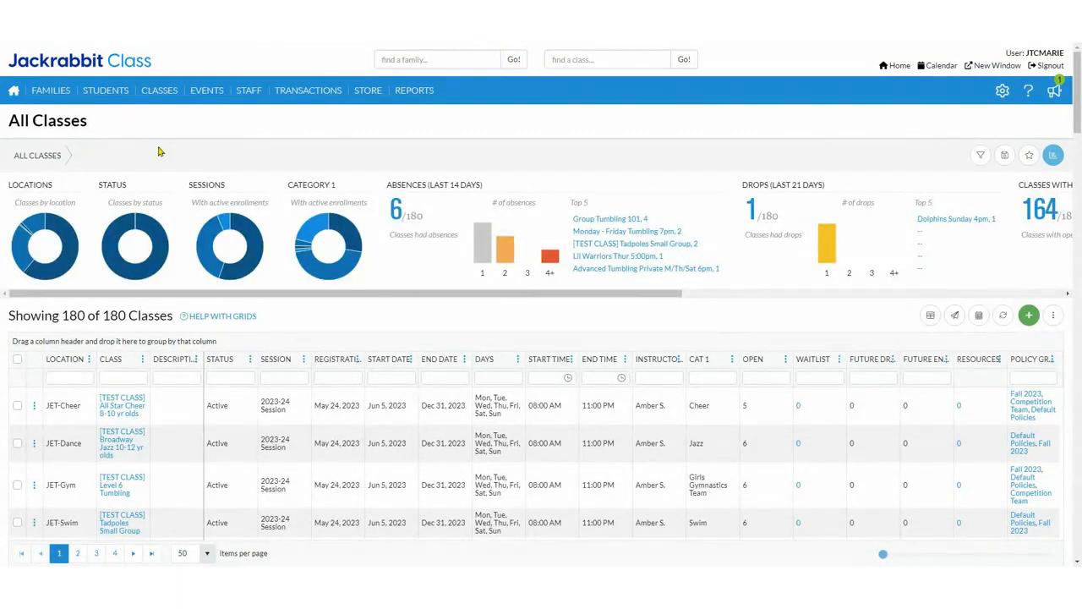
scroll(224, 403, "down", 10)
scroll(227, 403, "down", 10)
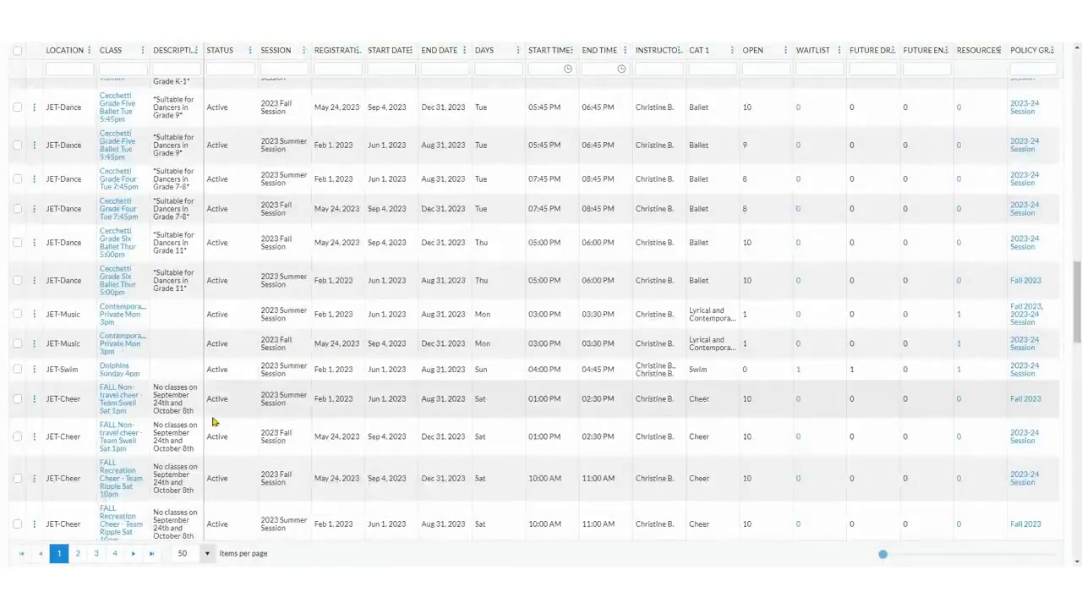
scroll(225, 299, "up", 20)
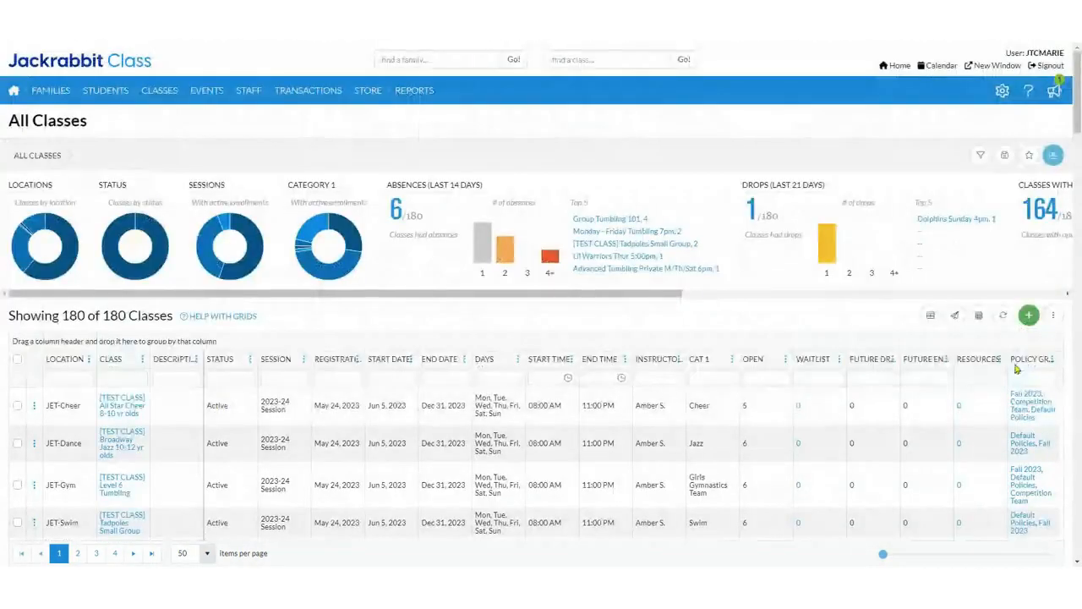
Step: Save the unfiltered All Classes view as a favorite named New Default, set as default and shared with the team
left_click(1032, 158)
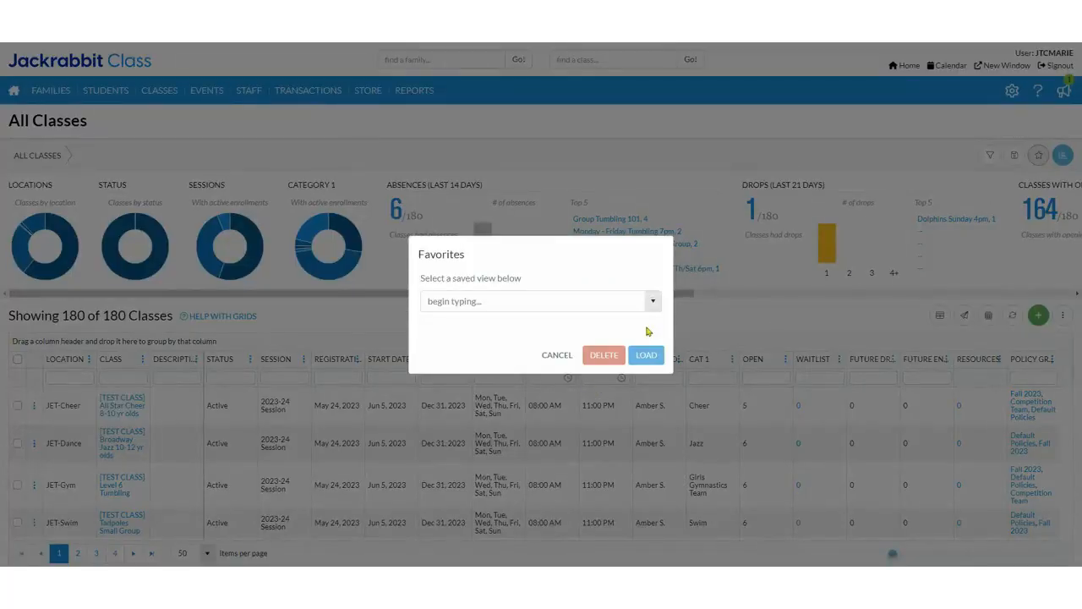
left_click(559, 355)
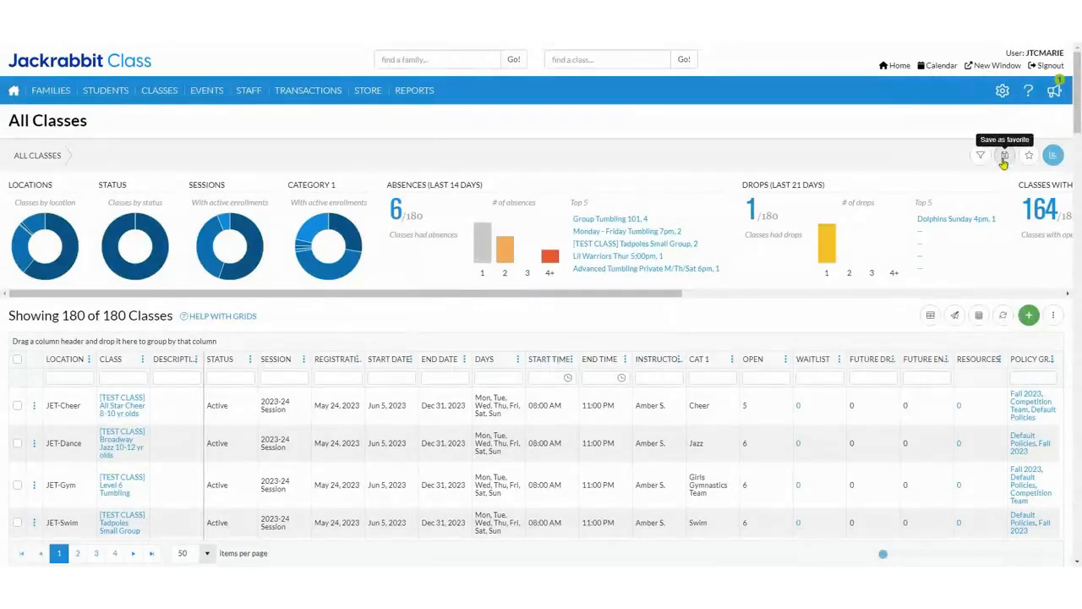
left_click(1004, 157)
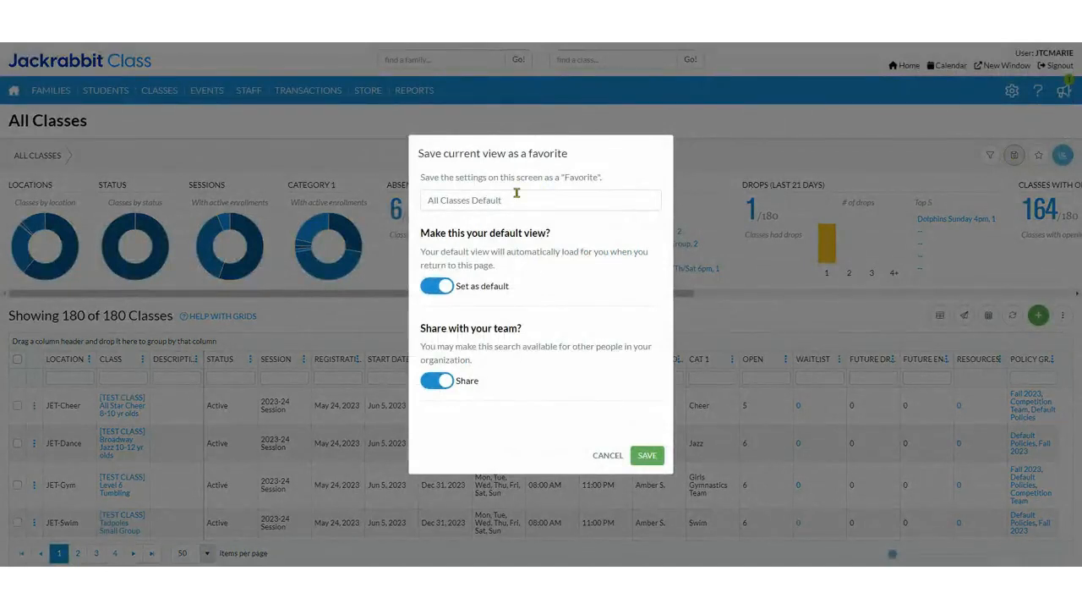
left_click_drag(517, 194, 322, 202)
type("N")
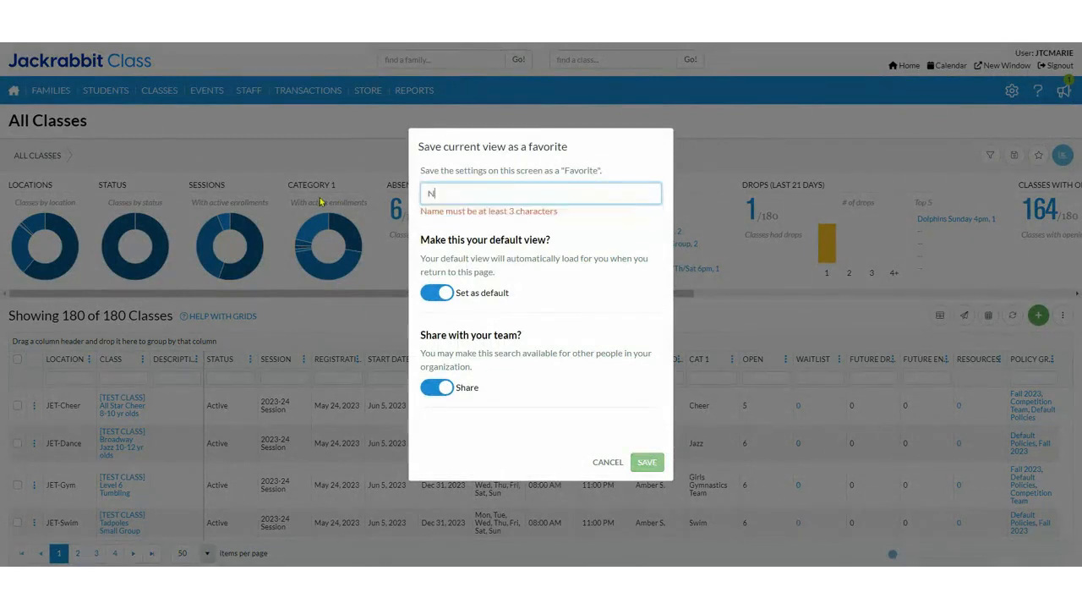
type("ew Dedfault")
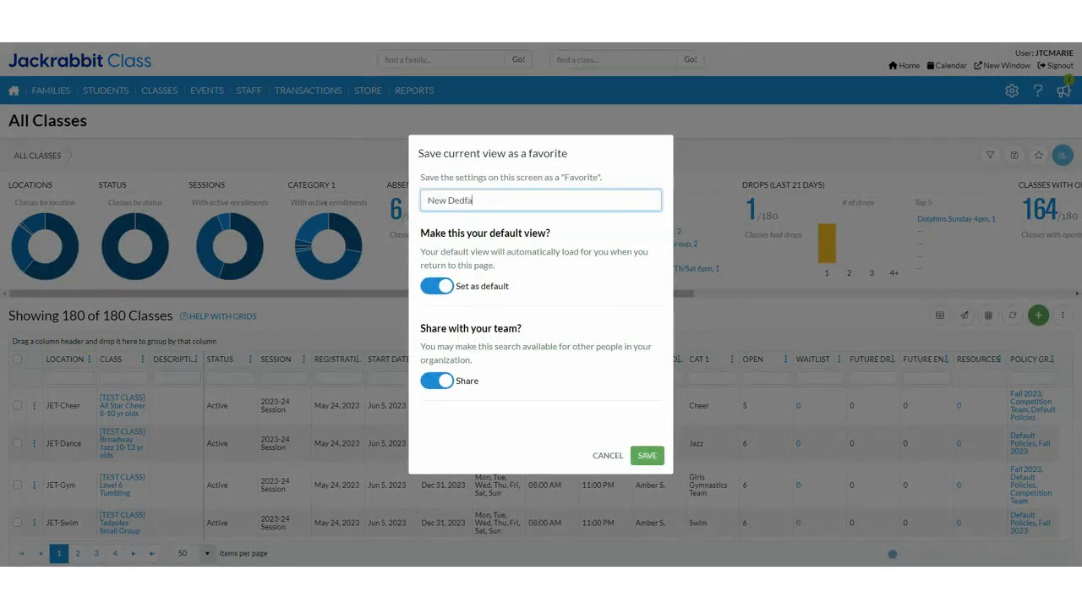
key("BackSpace")
key("BackSpace")
key("BackSpace")
key("BackSpace")
key("BackSpace")
key("BackSpace")
key("BackSpace")
key("BackSpace")
key("BackSpace")
type("Default")
left_click(450, 288)
left_click(450, 288)
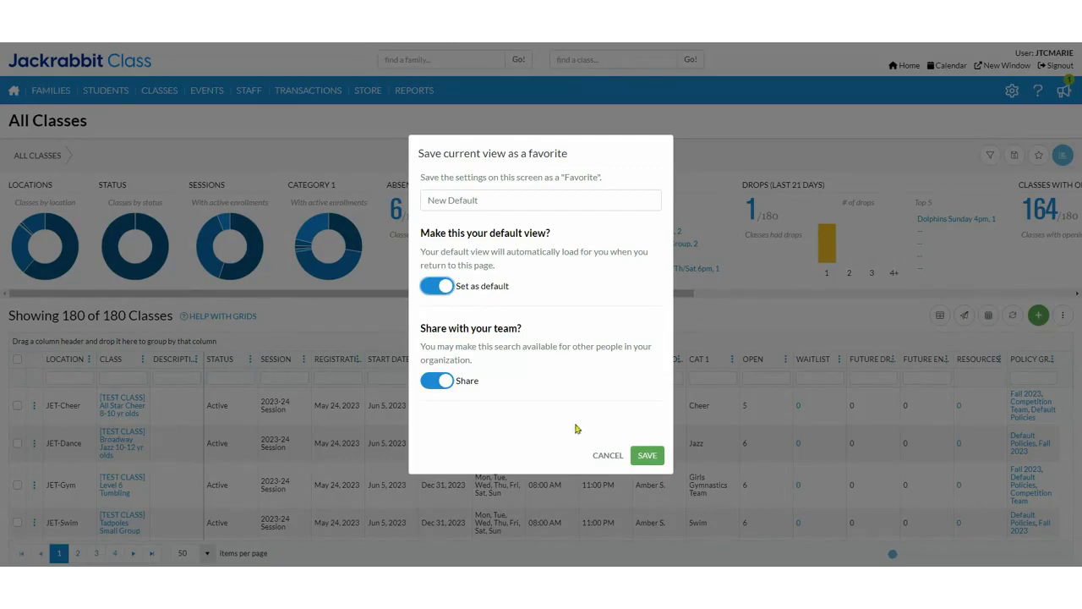
left_click(648, 456)
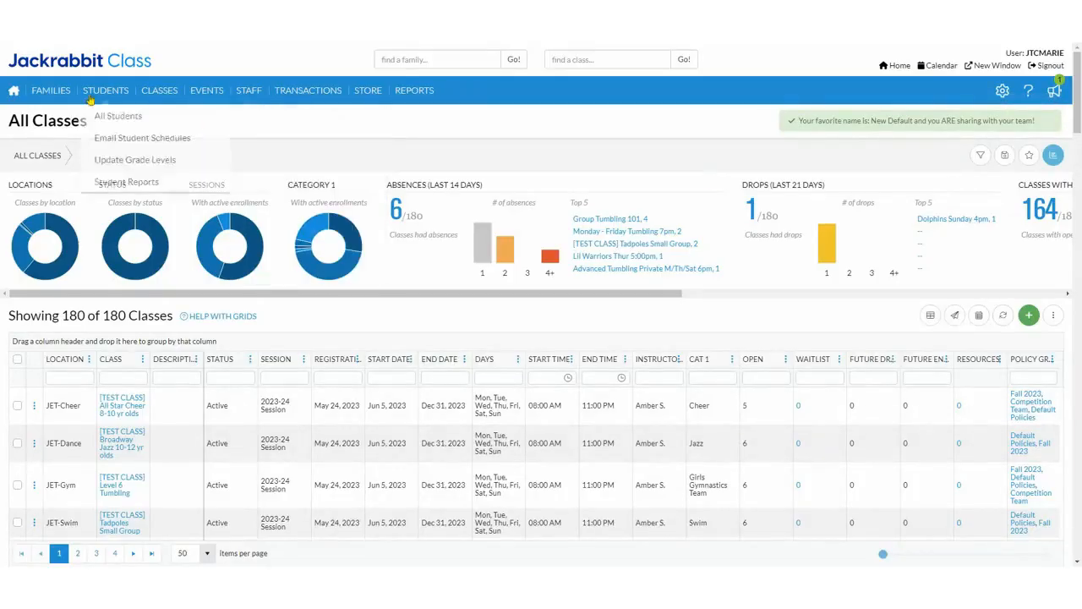
Step: Return to the Executive Dashboard and reopen All Classes to check which view loads by default
mouse_move(61, 97)
left_click(13, 90)
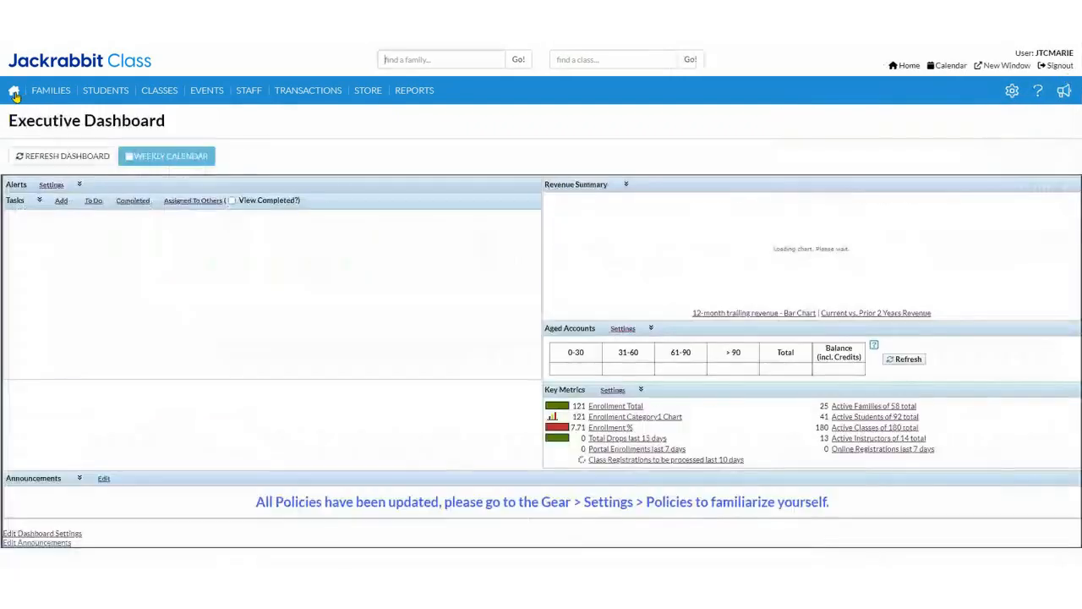
mouse_move(159, 93)
left_click(165, 116)
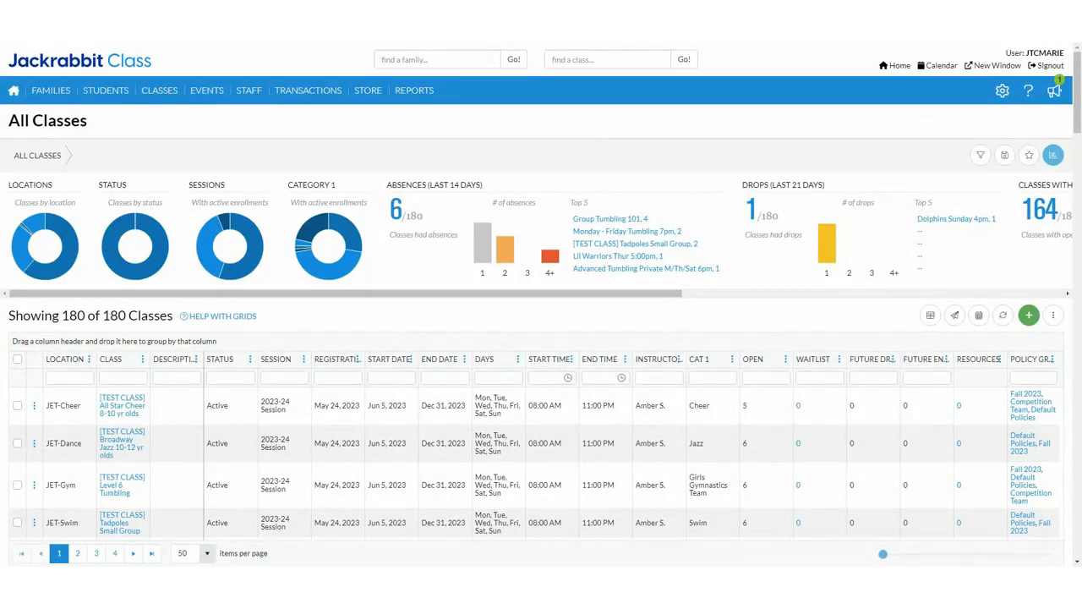
Step: Open the Policies settings page and run Print for the policies grid
left_click(1002, 90)
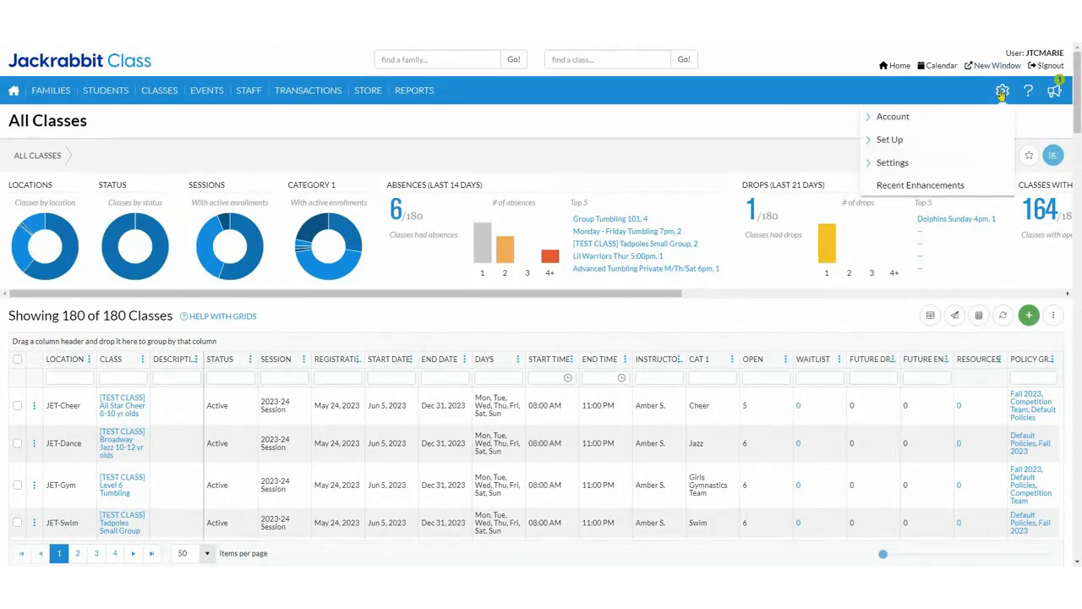
left_click(887, 165)
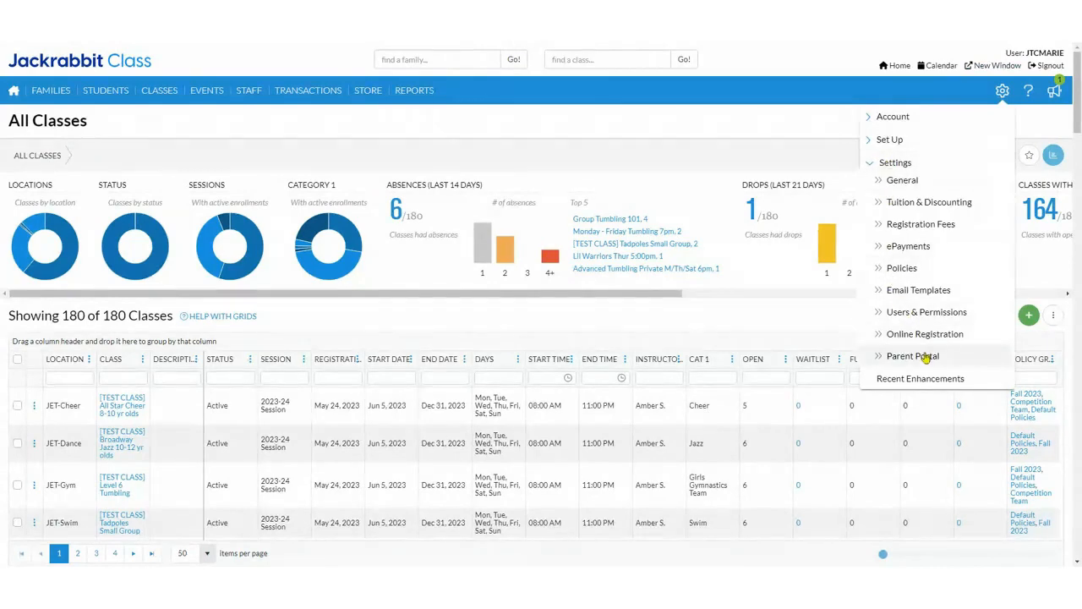
left_click(894, 269)
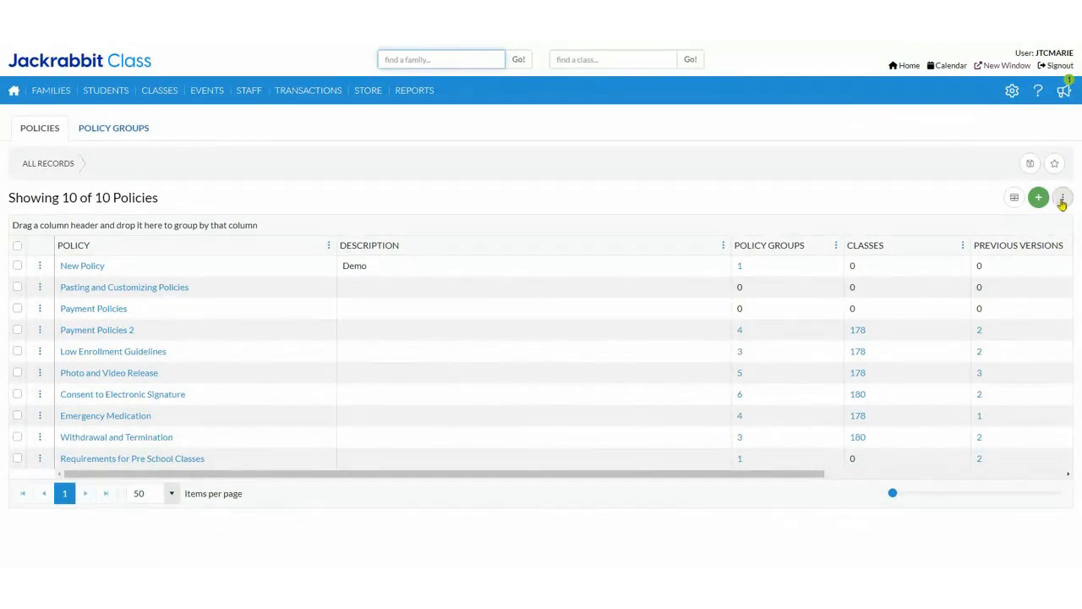
left_click(1062, 197)
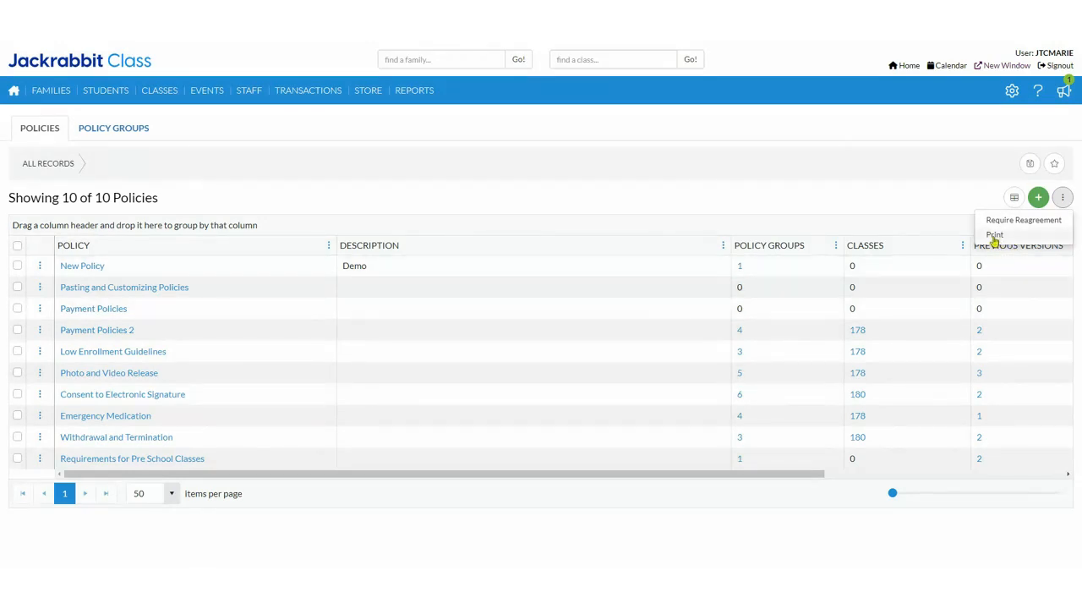
left_click(996, 236)
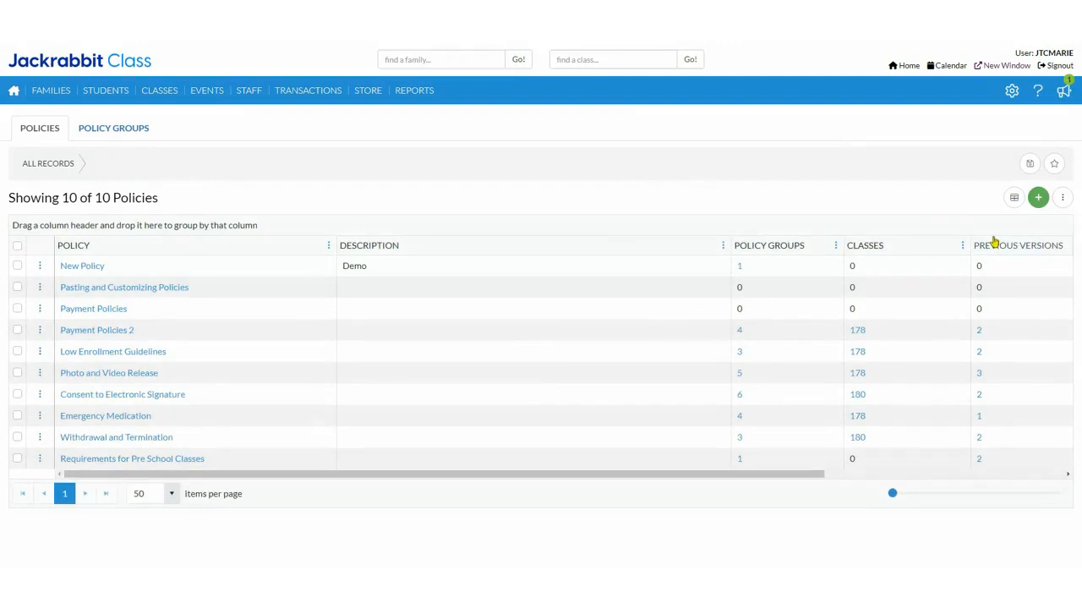